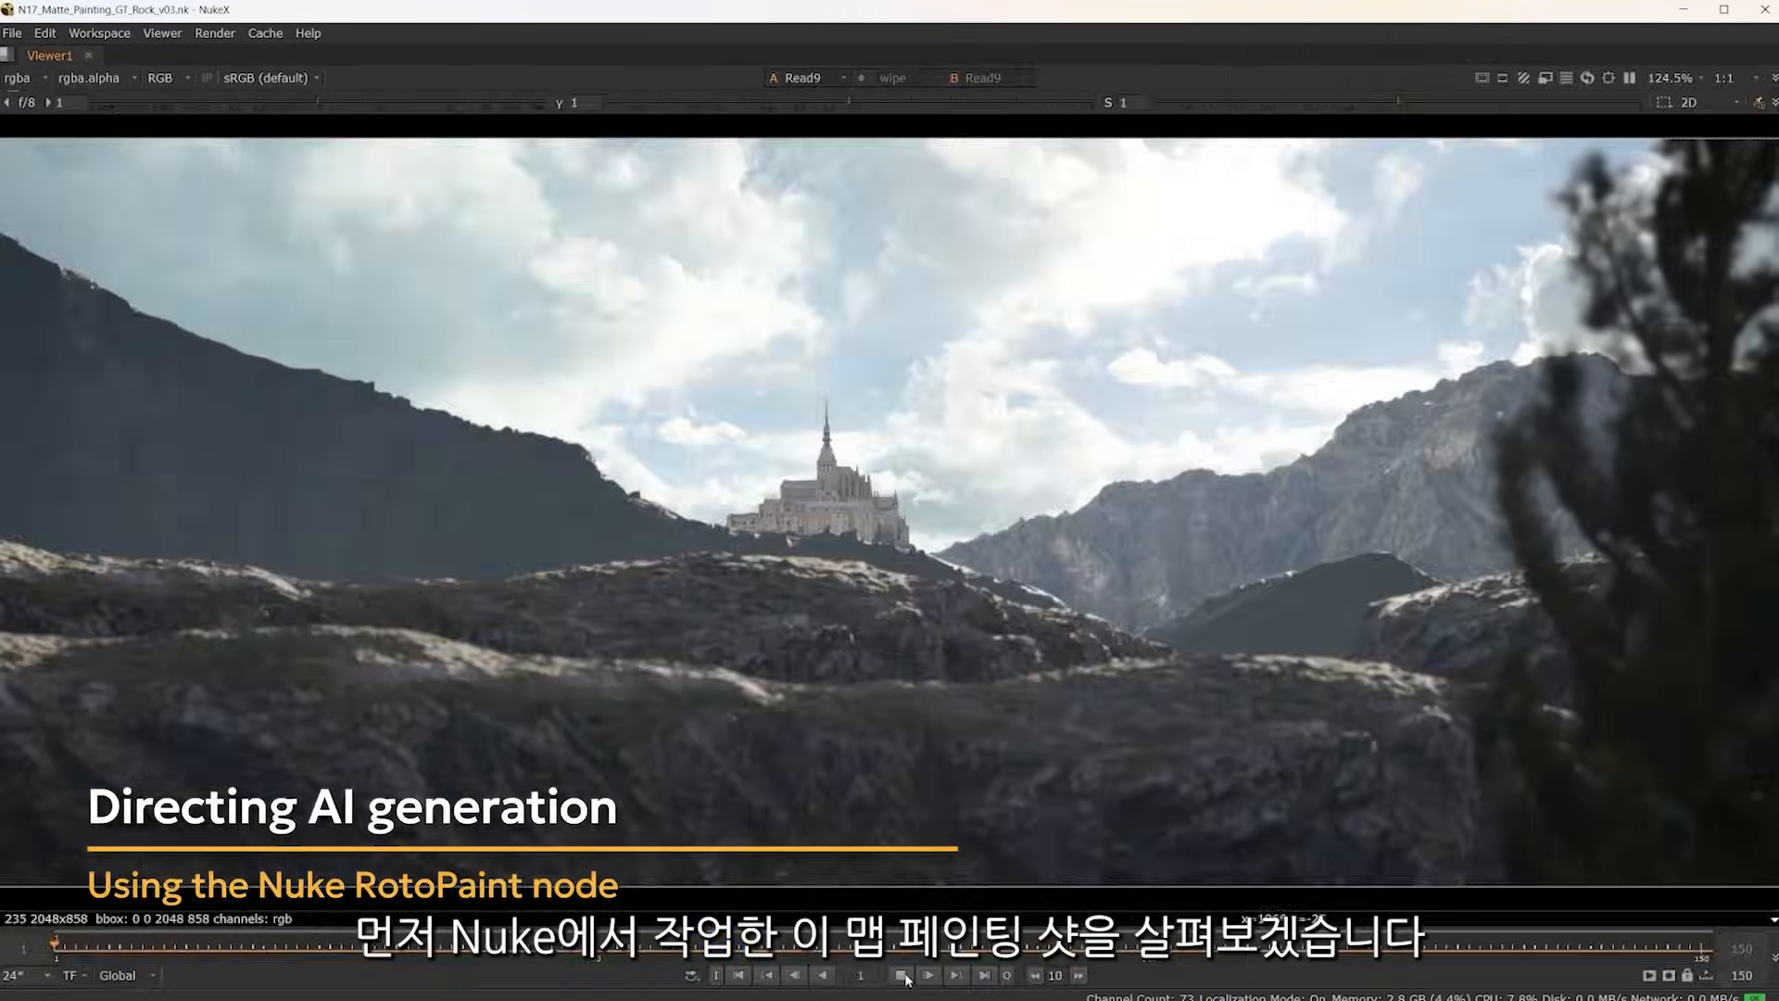
Display the RotoPaint1 node's output in the viewer at frame 105 of the matte painting shot
click(904, 978)
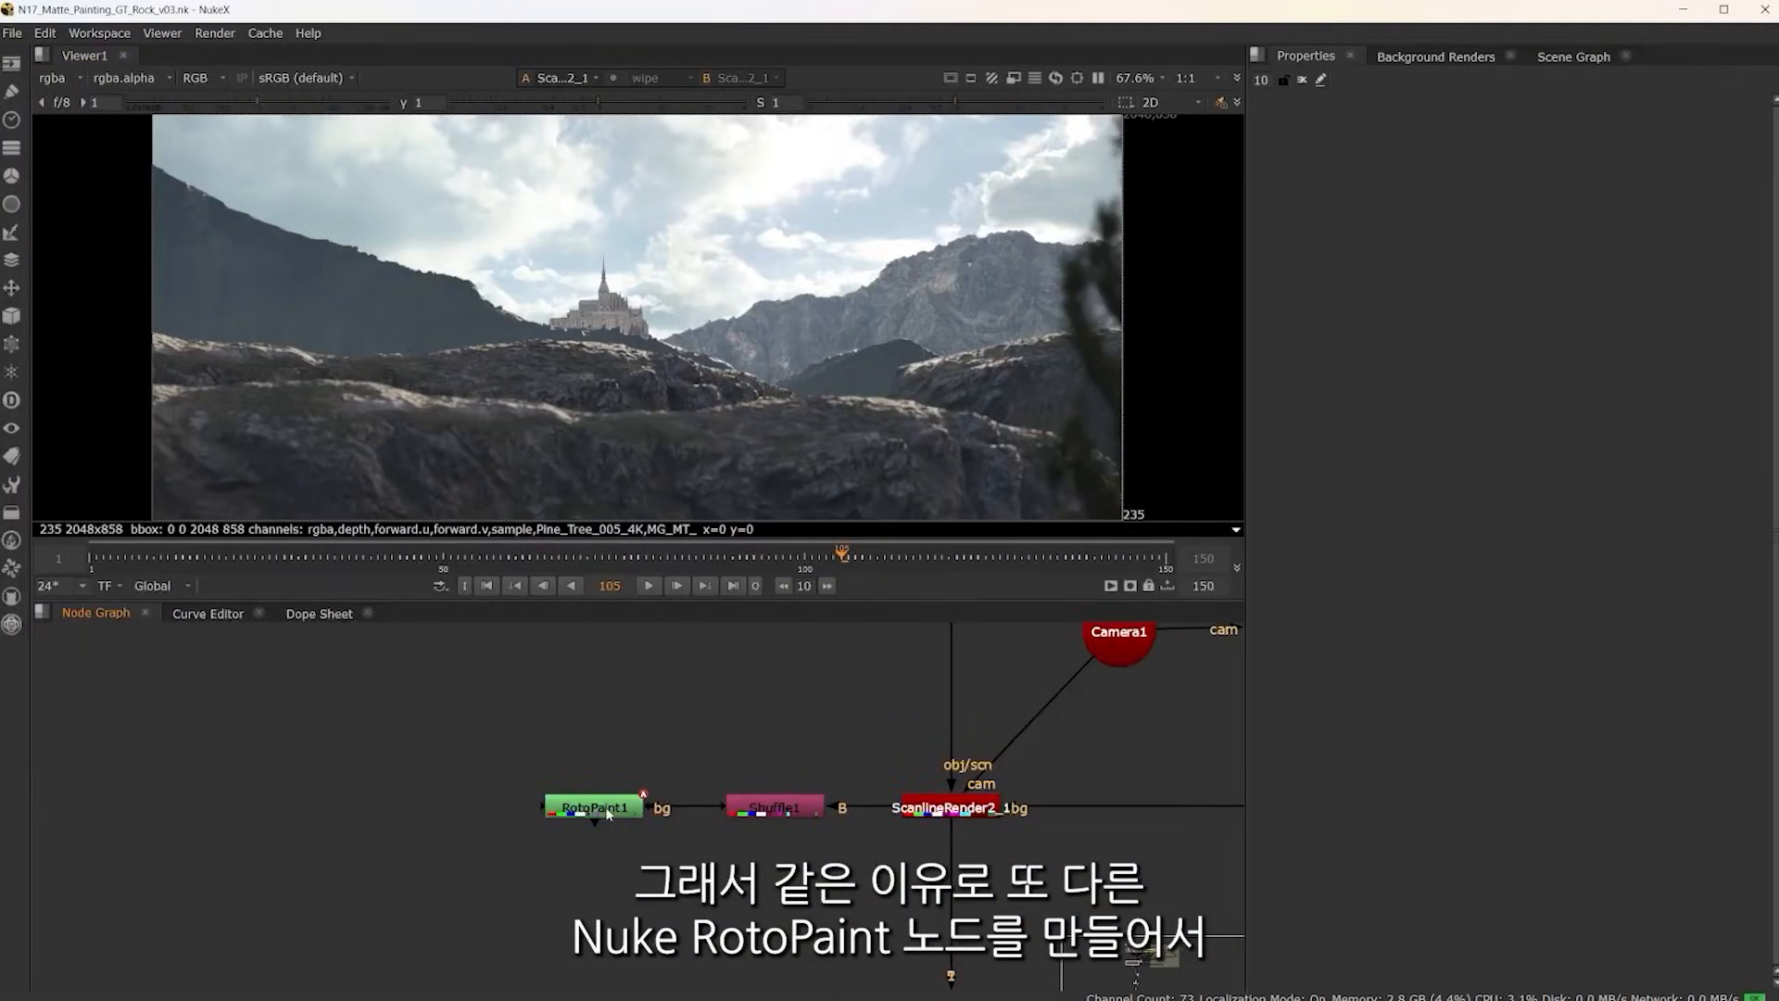
click(608, 812)
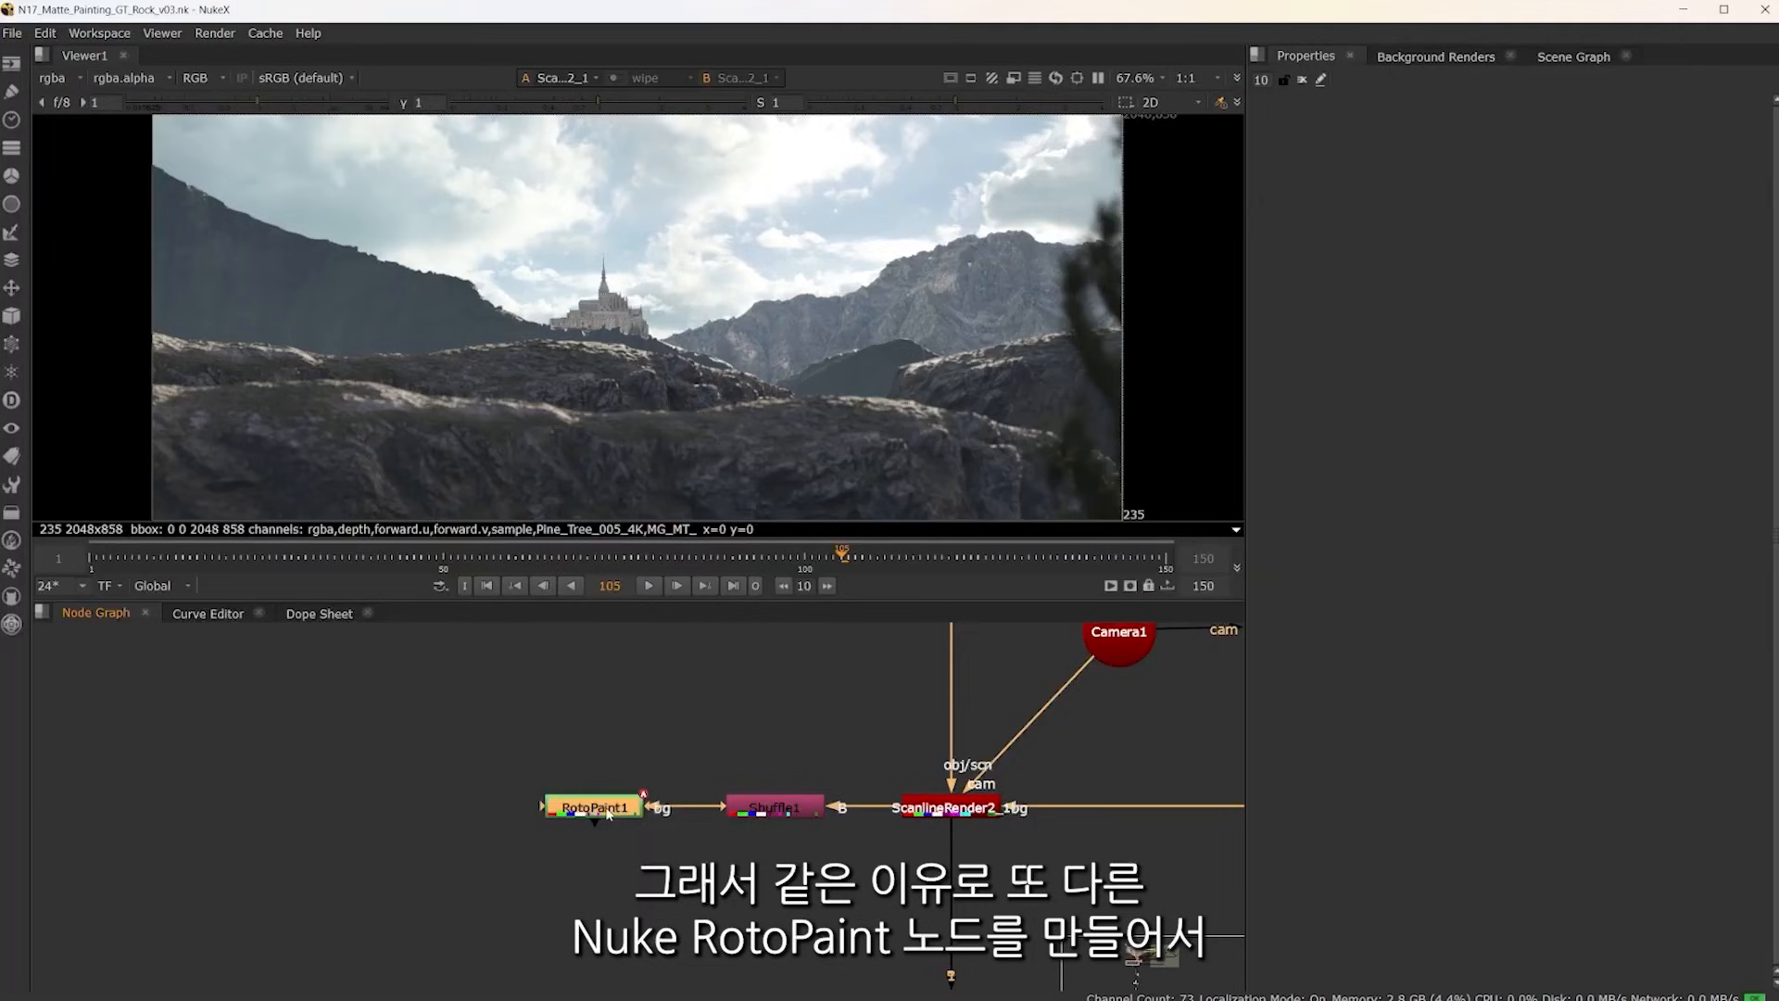
key(1)
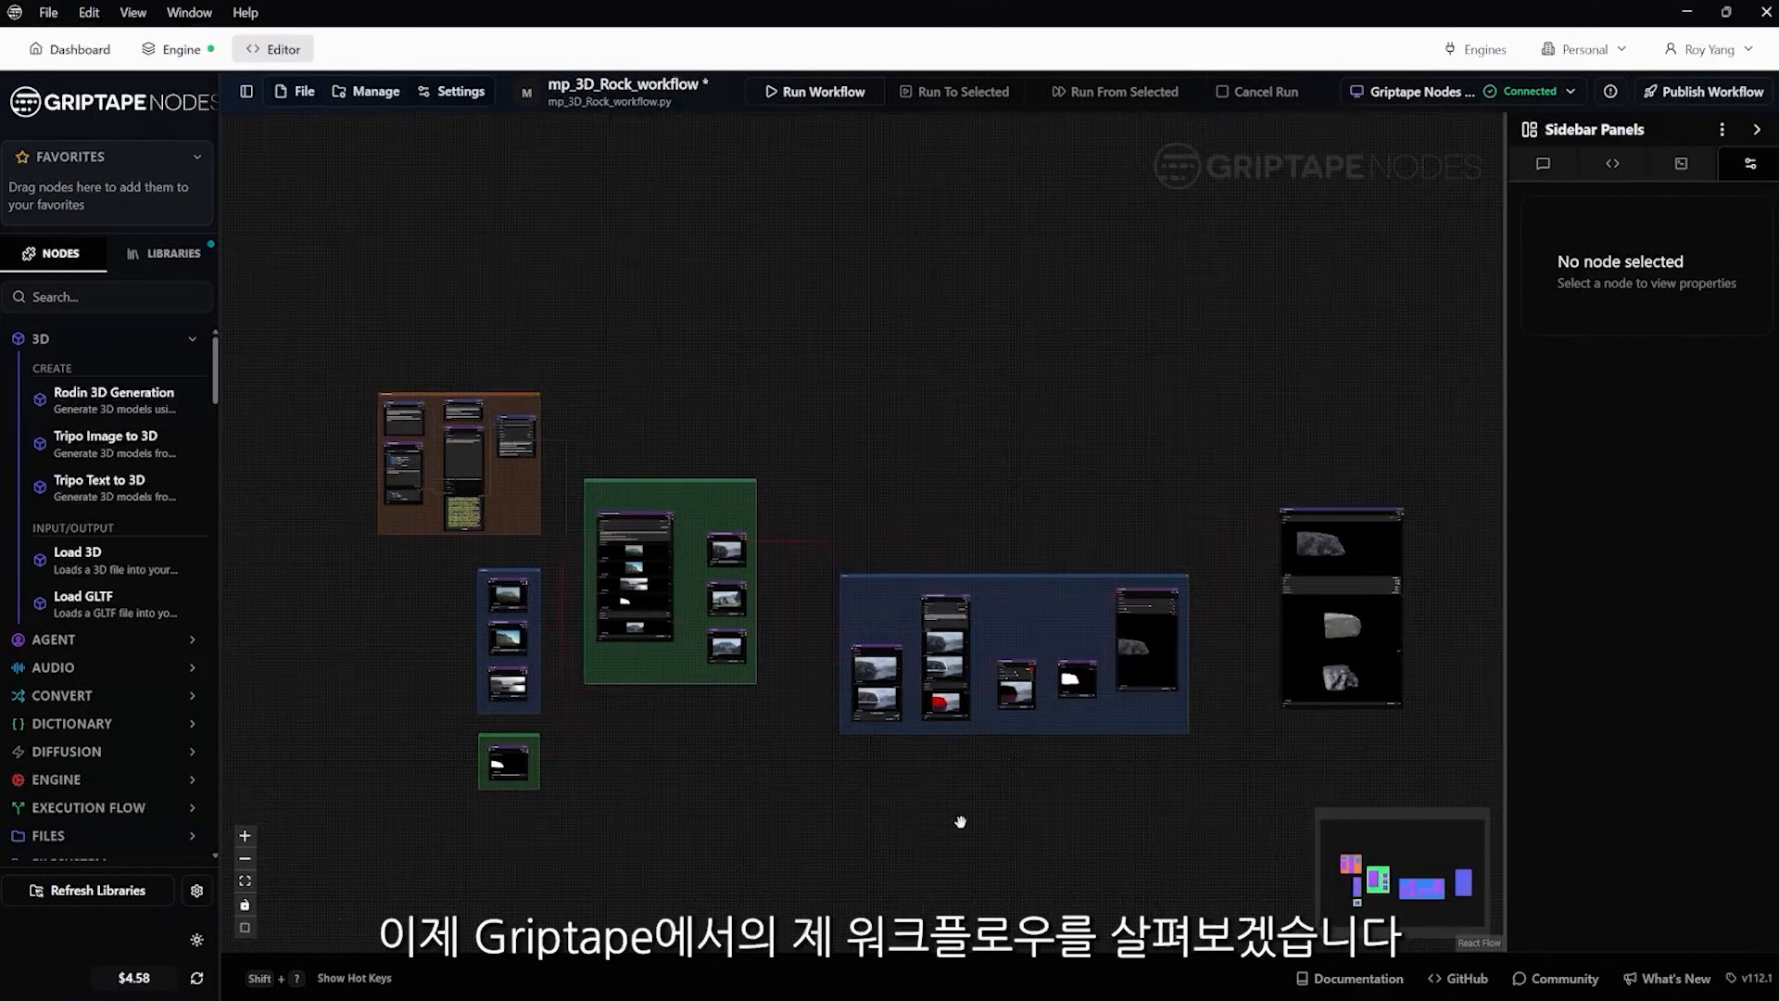
In Griptape Nodes, examine the Prompt Text Input group's text input, Create Agent Schema_1 node and Agent_1 prompt and output
scroll(361, 464, up, 8)
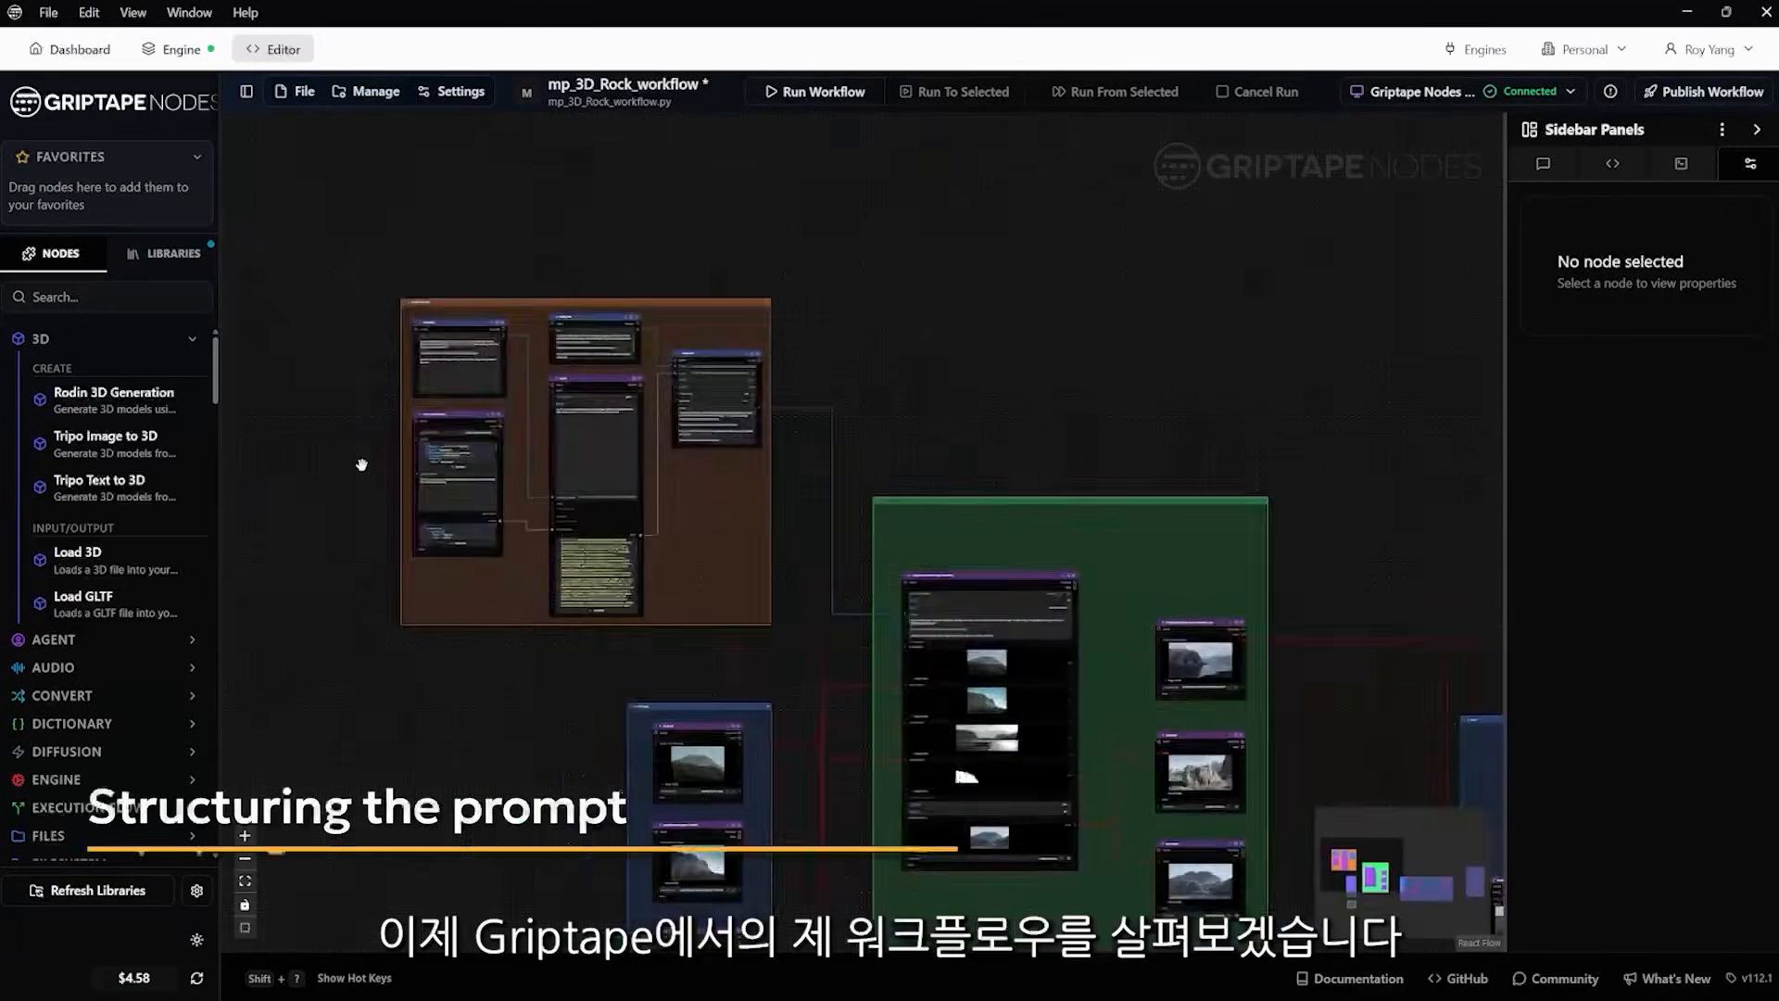
scroll(365, 464, down, 2)
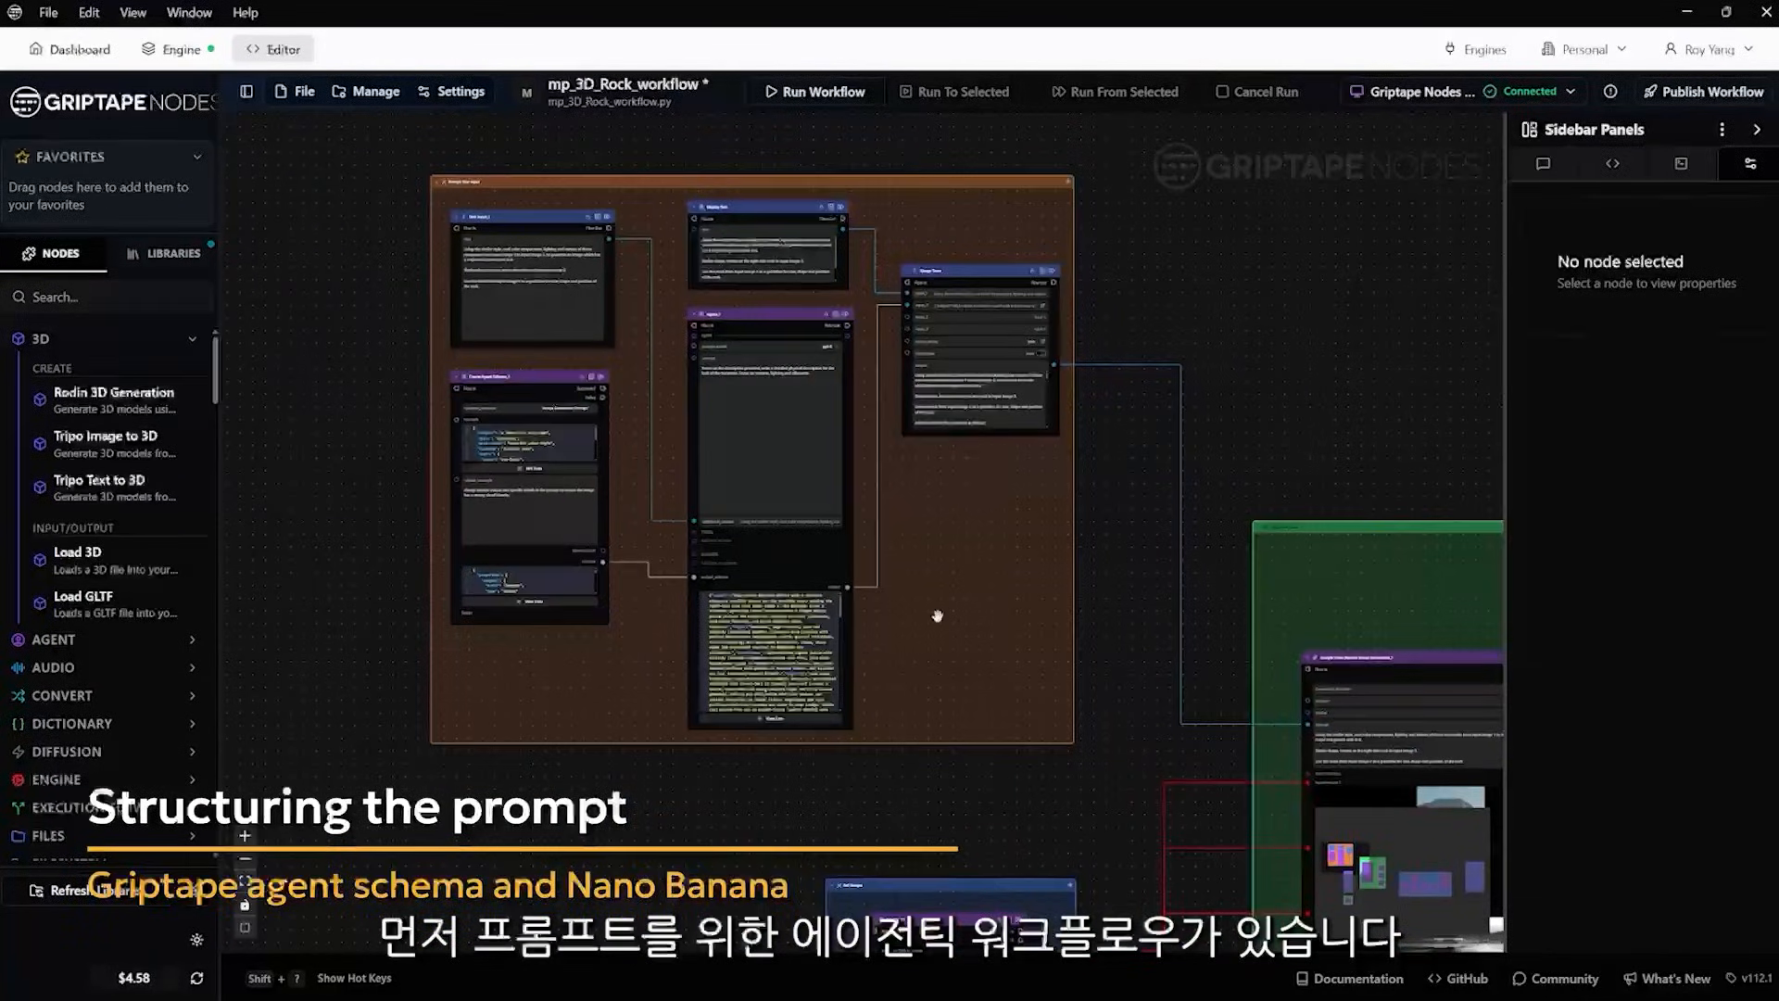
scroll(457, 256, up, 5)
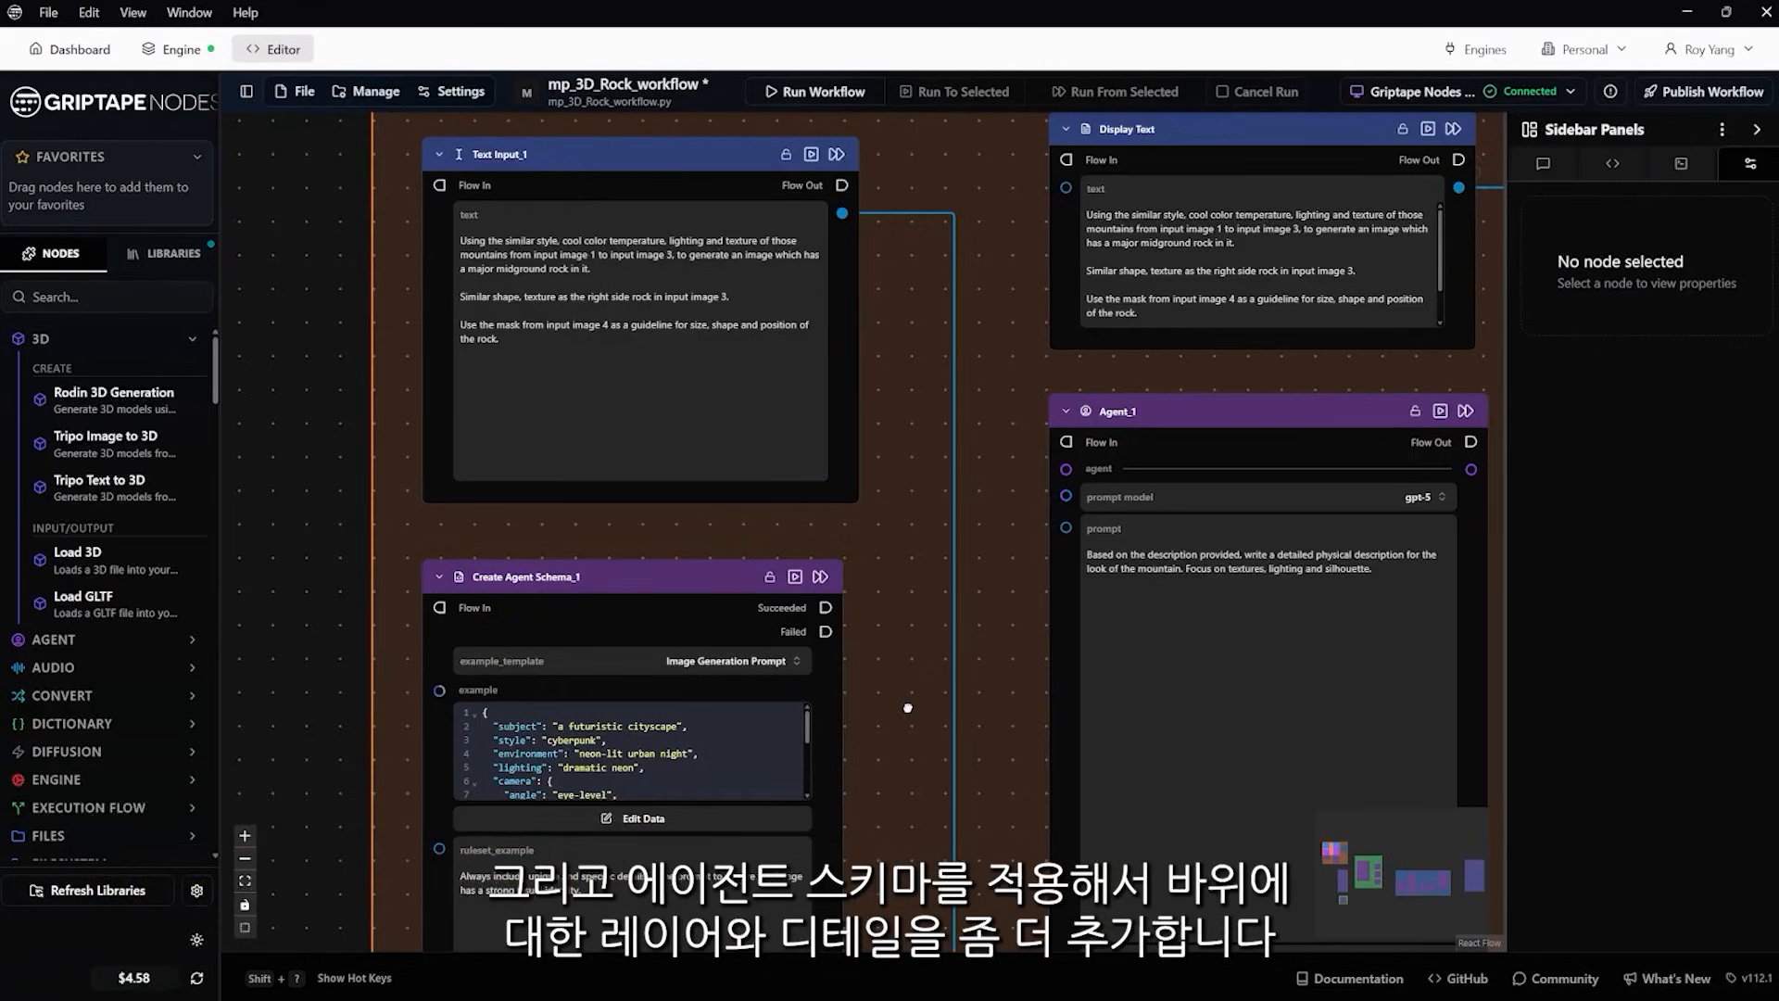
drag(909, 708, 881, 498)
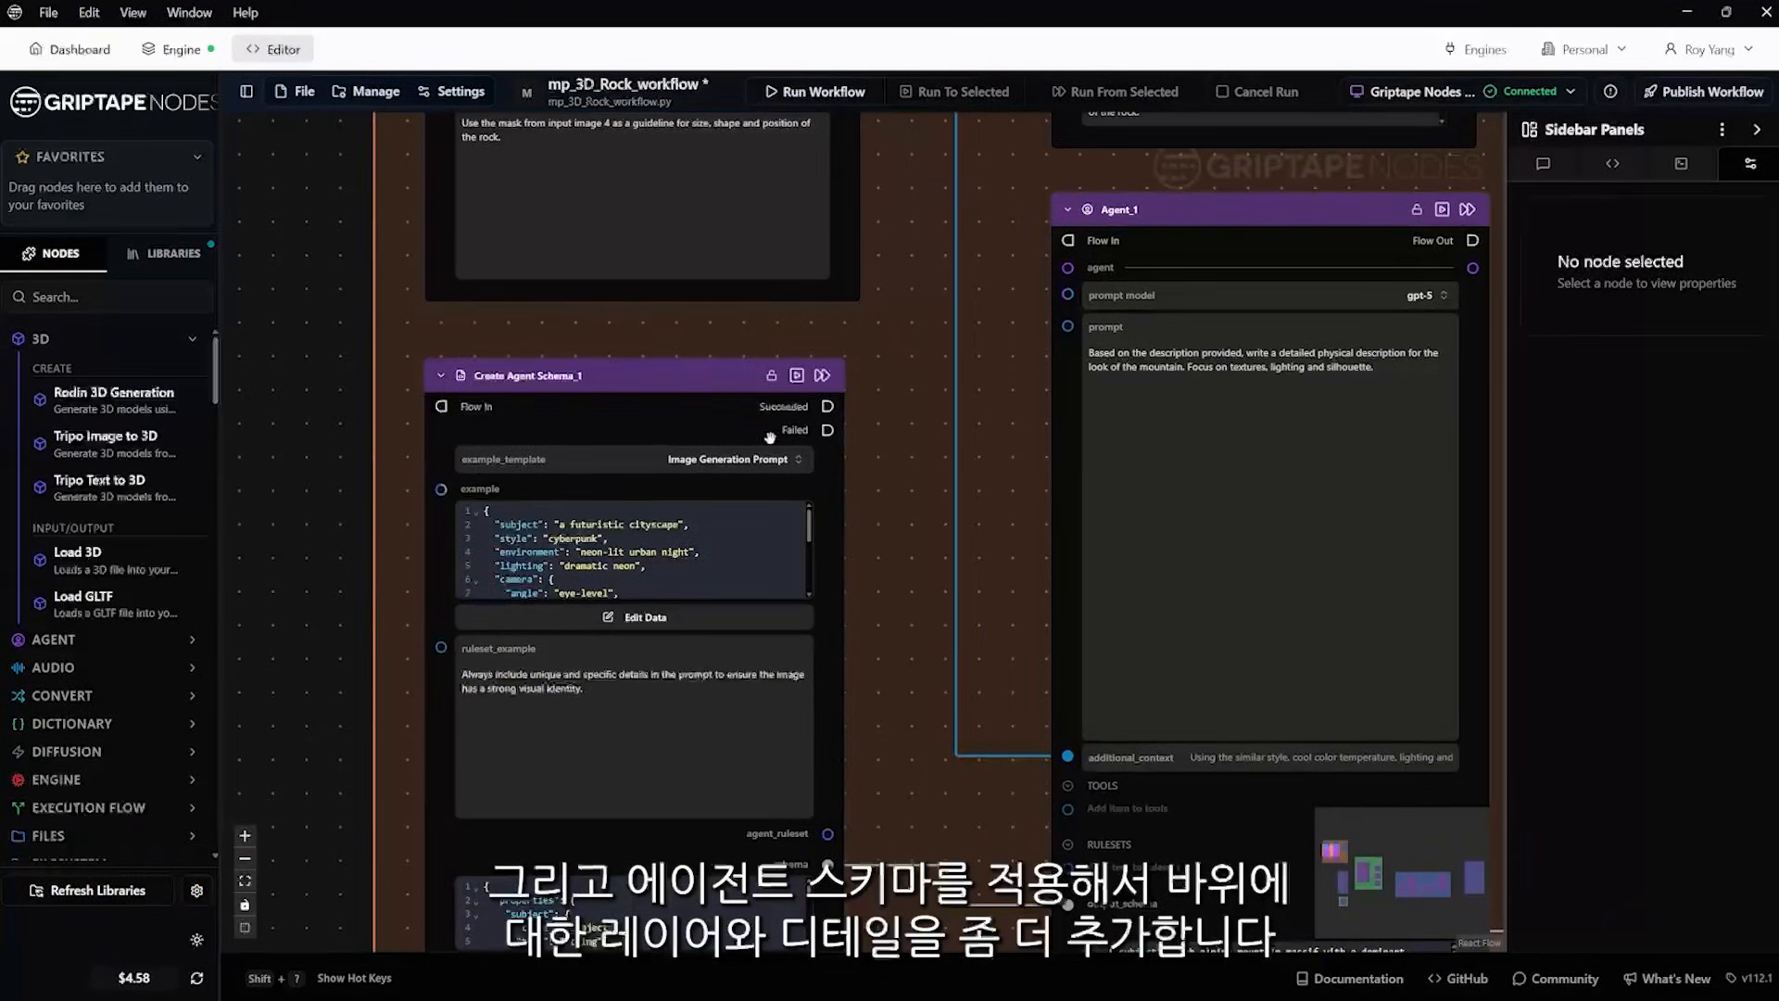
drag(883, 644, 869, 529)
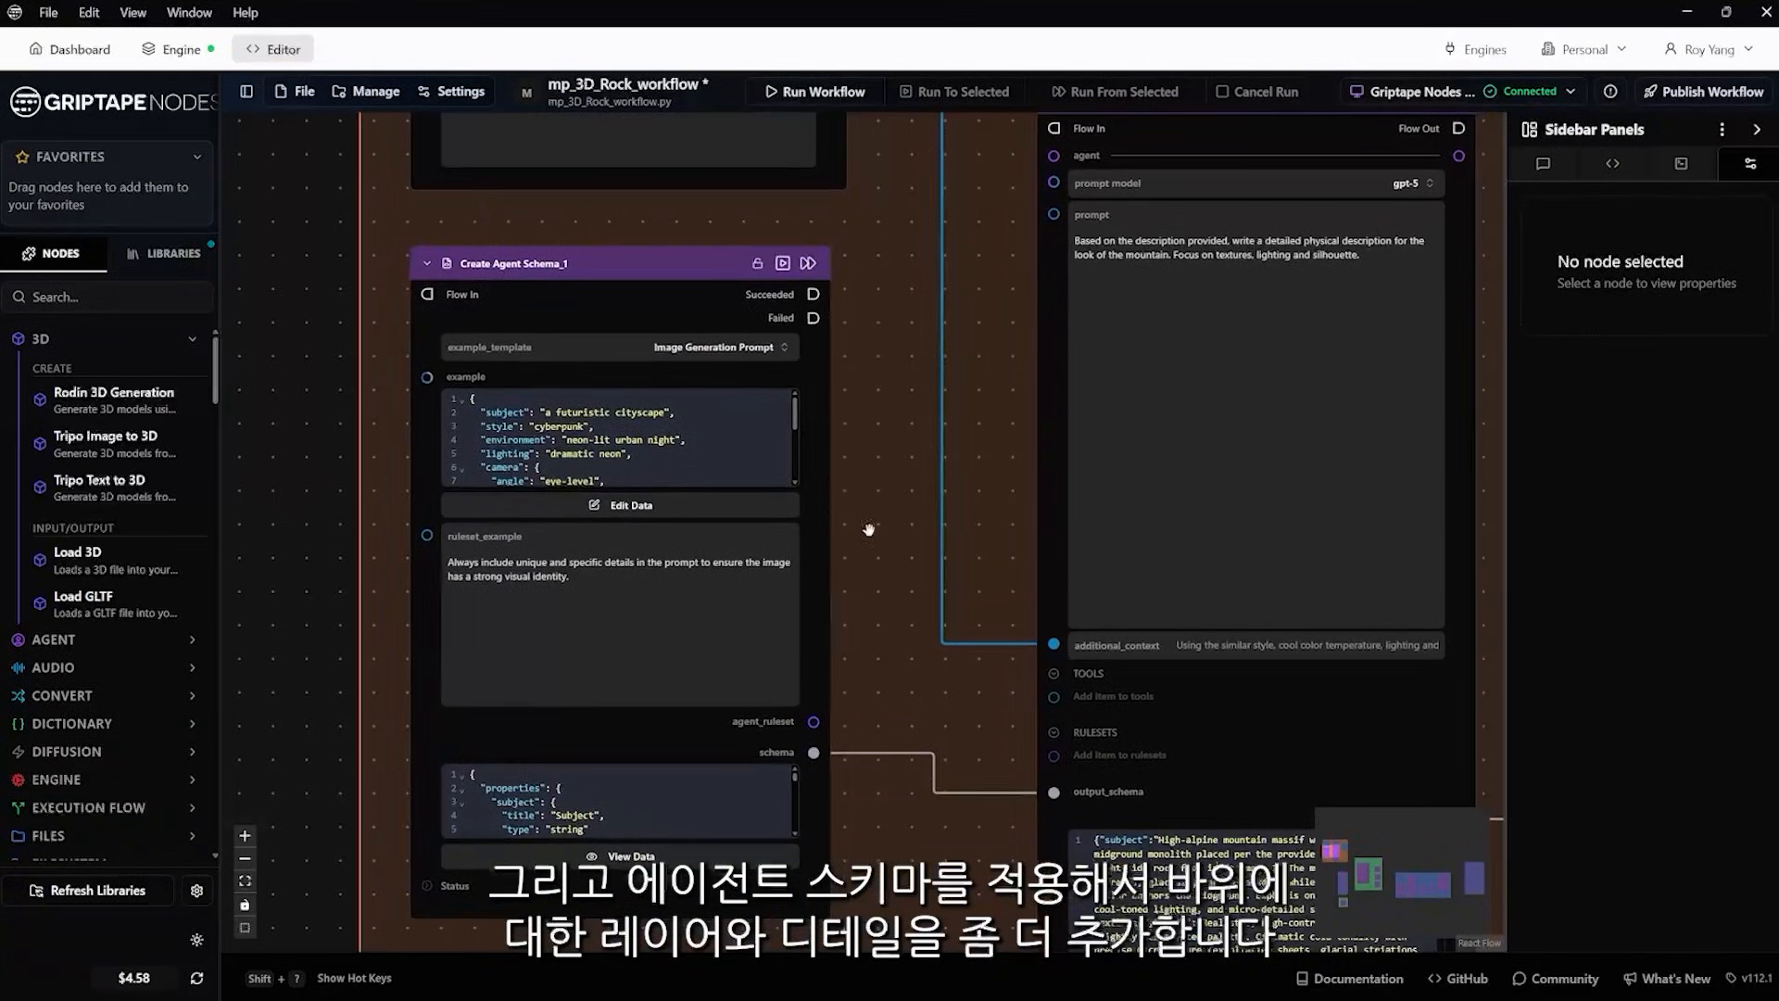
scroll(931, 491, down, 3)
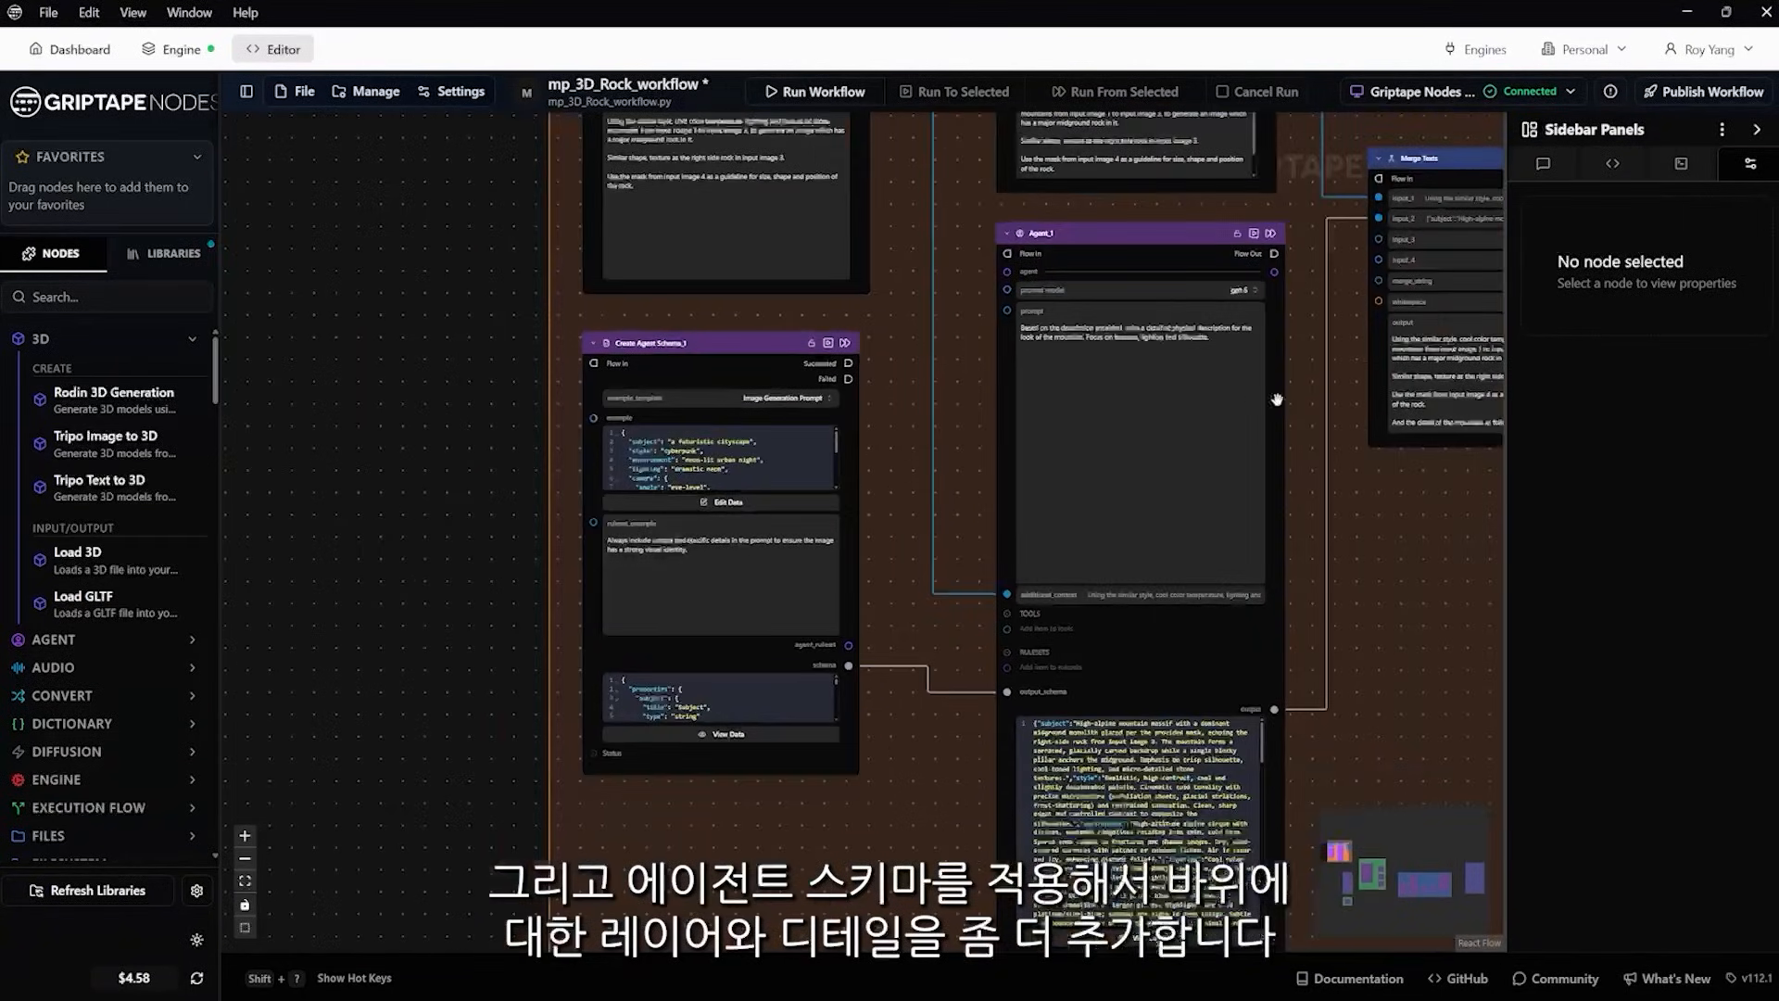
drag(1376, 542, 1172, 350)
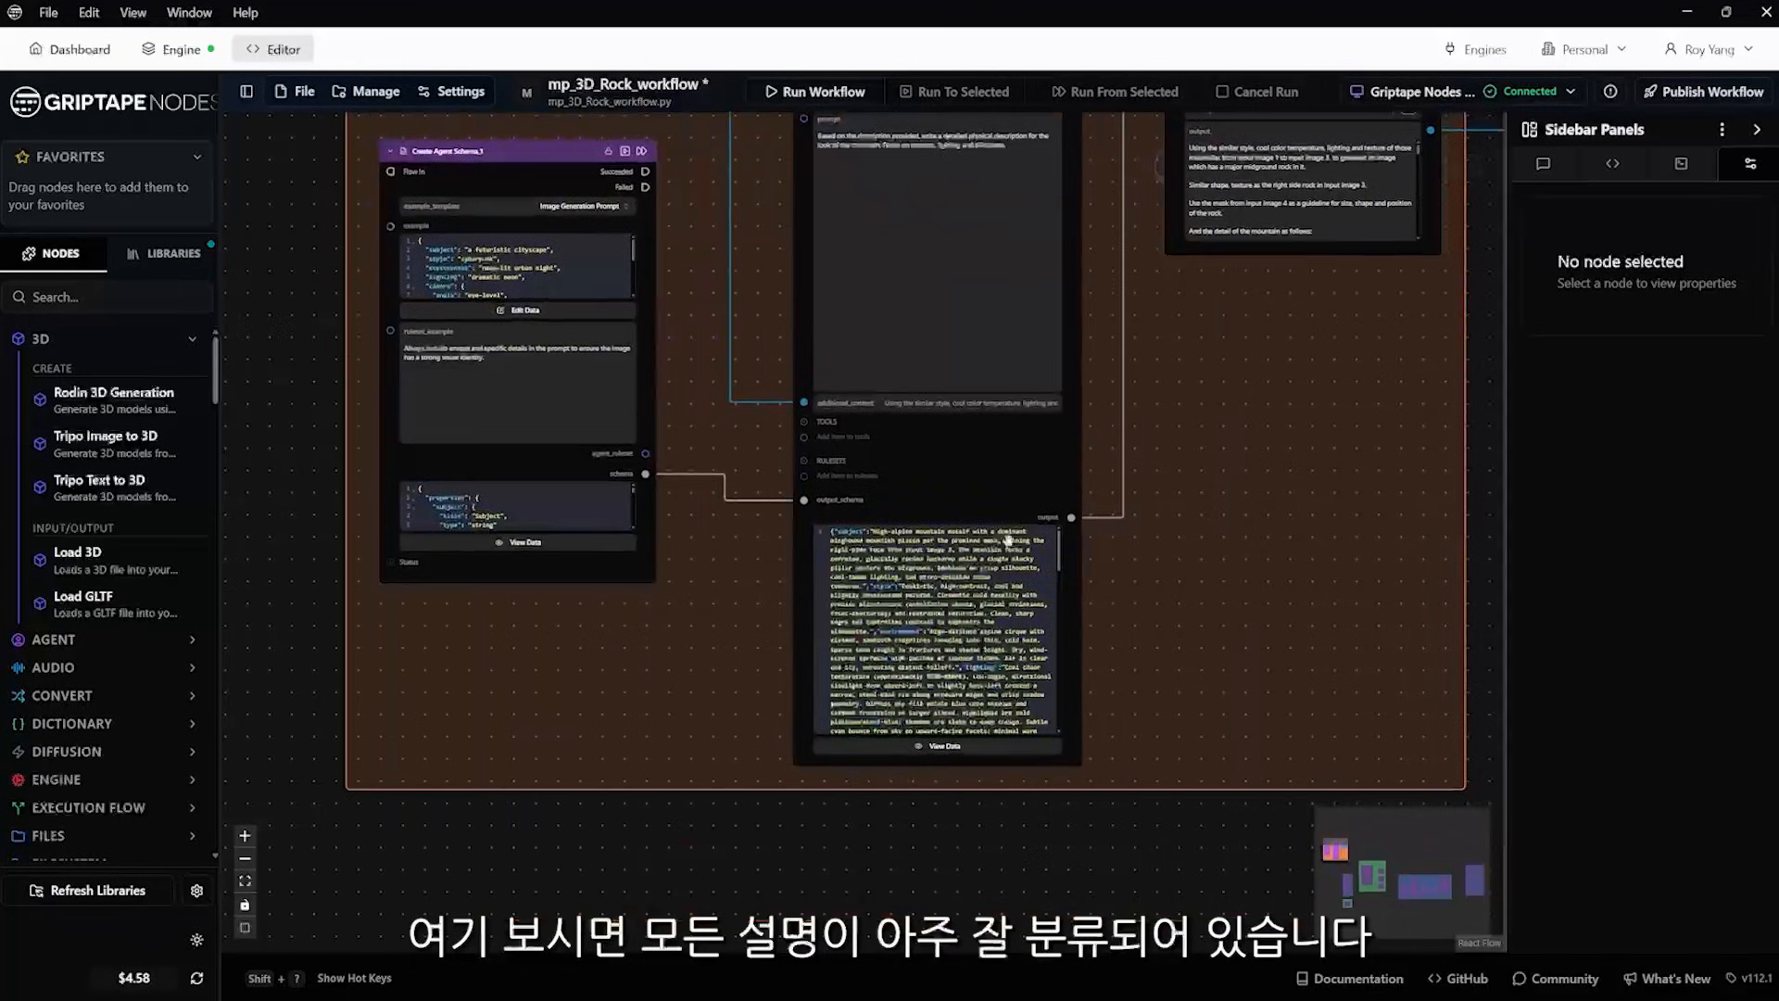
Examine the Display Text node's image instructions and how they join the agent output in the Merge Texts node
drag(1248, 414, 1226, 746)
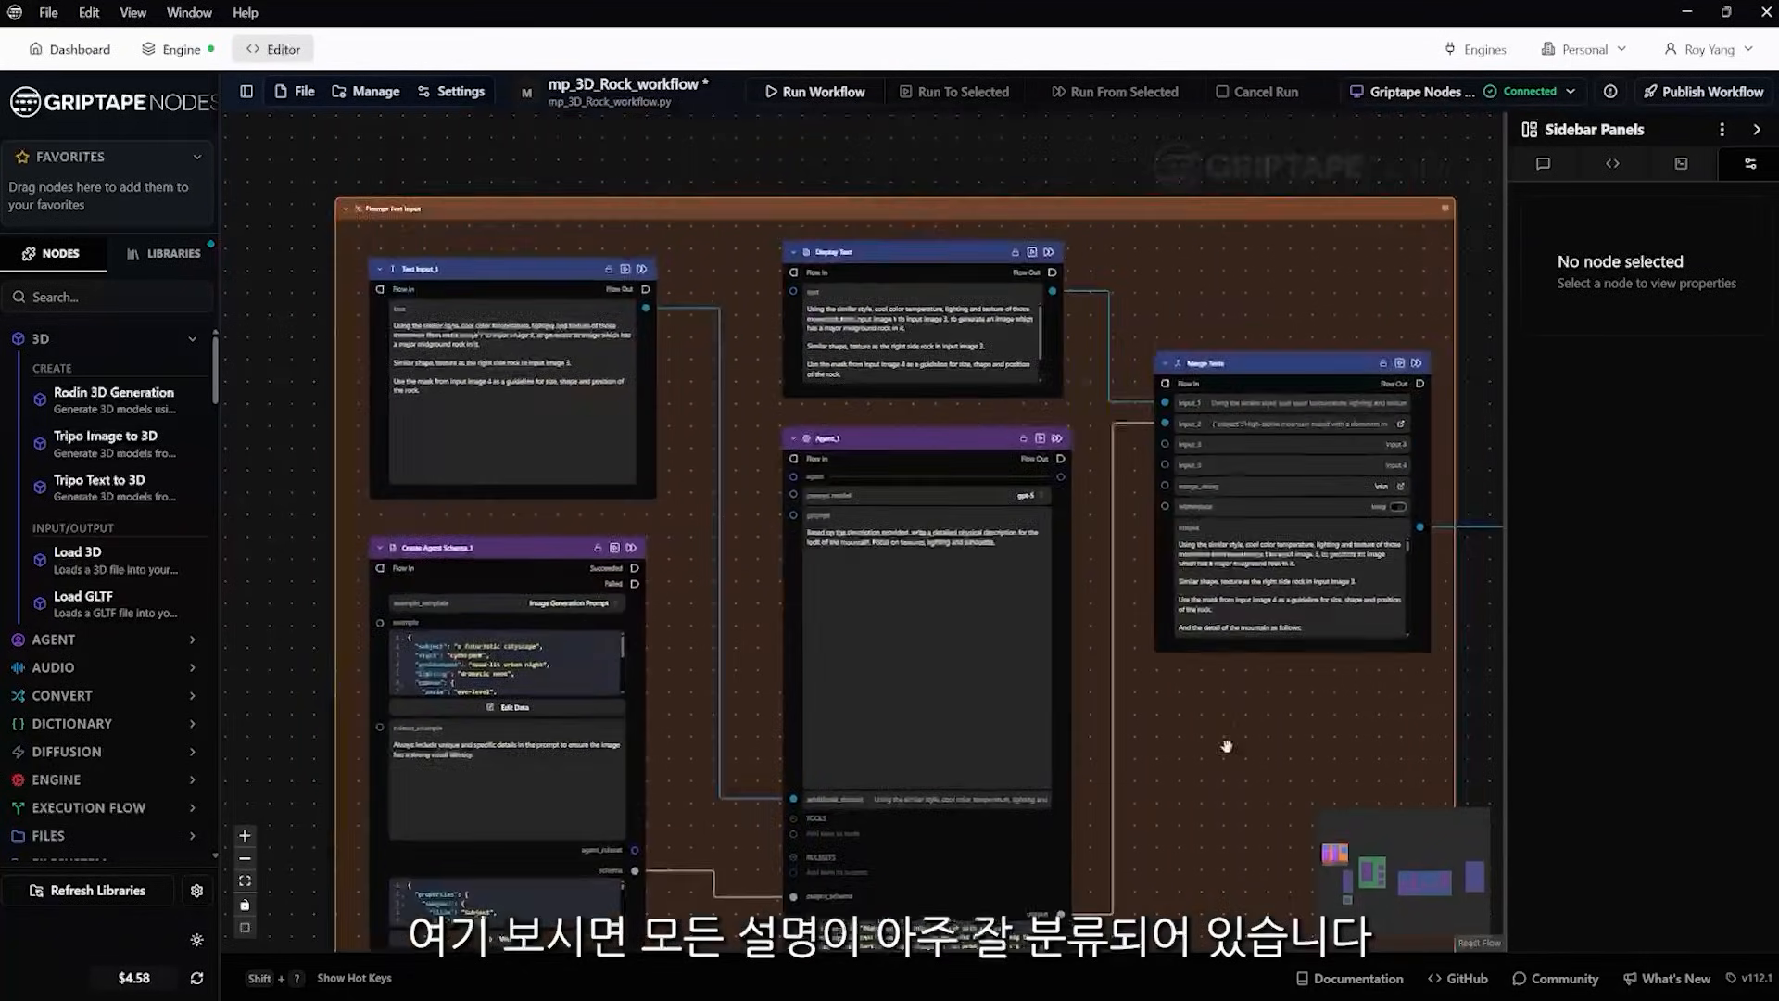
drag(1170, 283, 1125, 426)
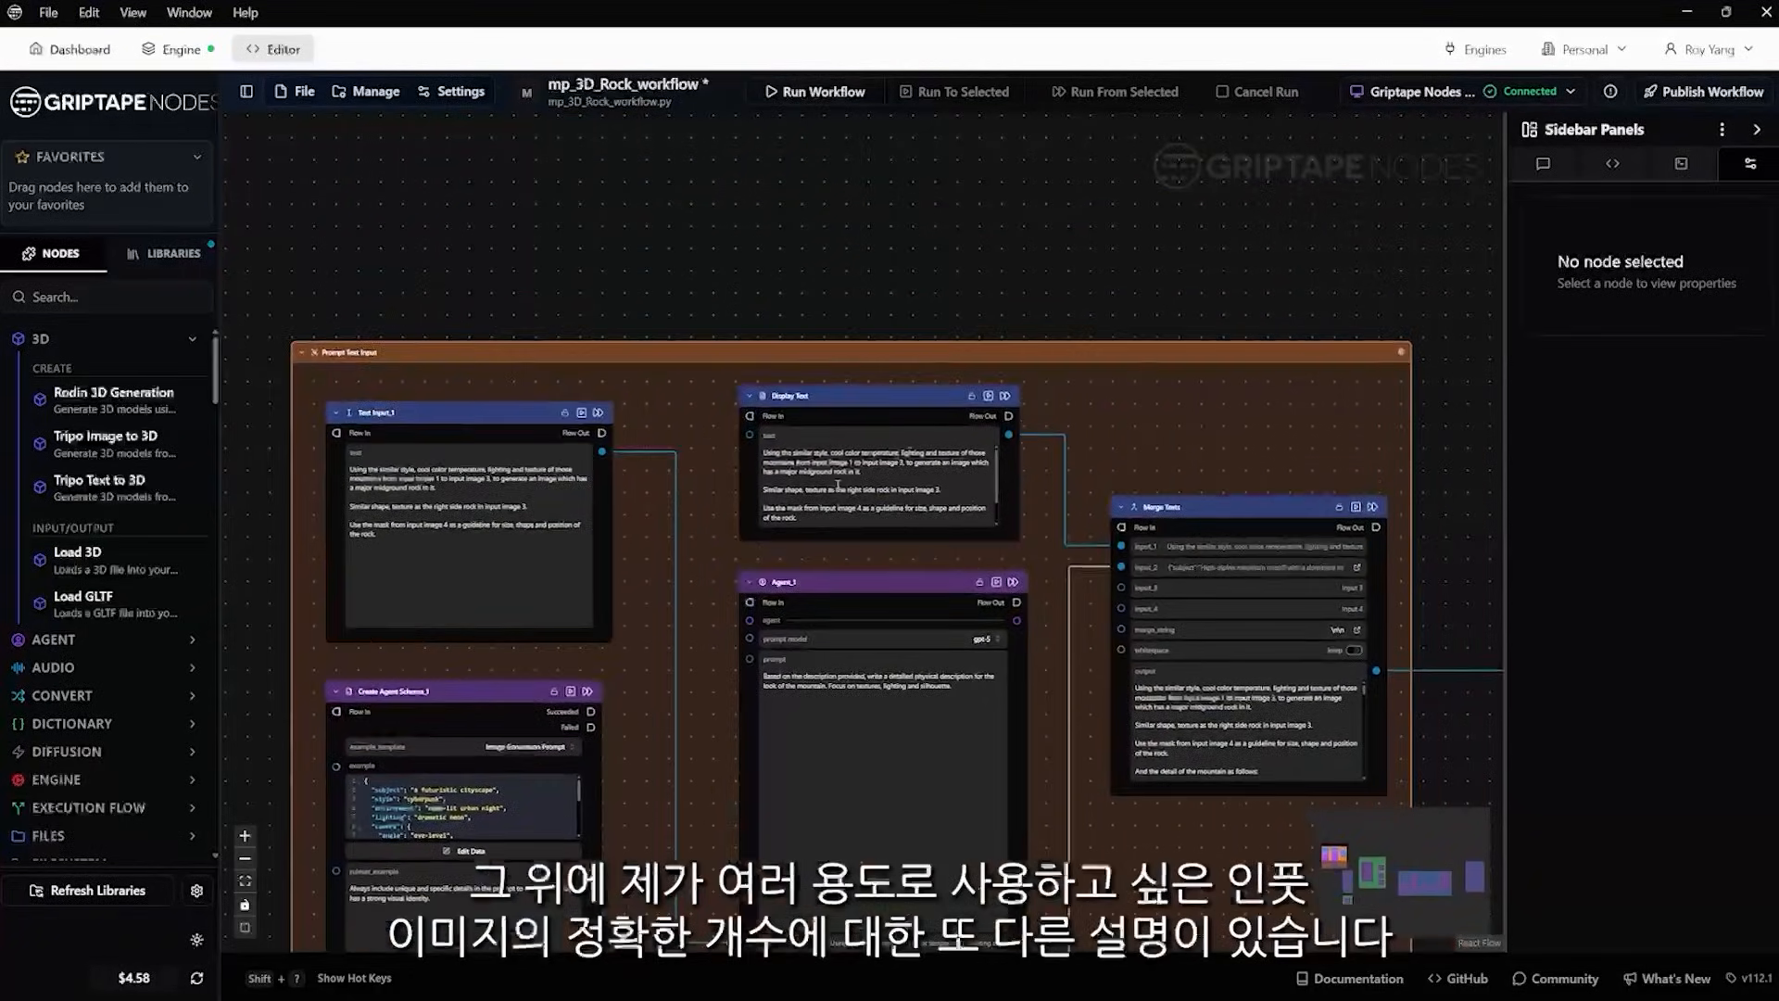
scroll(838, 484, up, 5)
scroll(941, 480, down, 3)
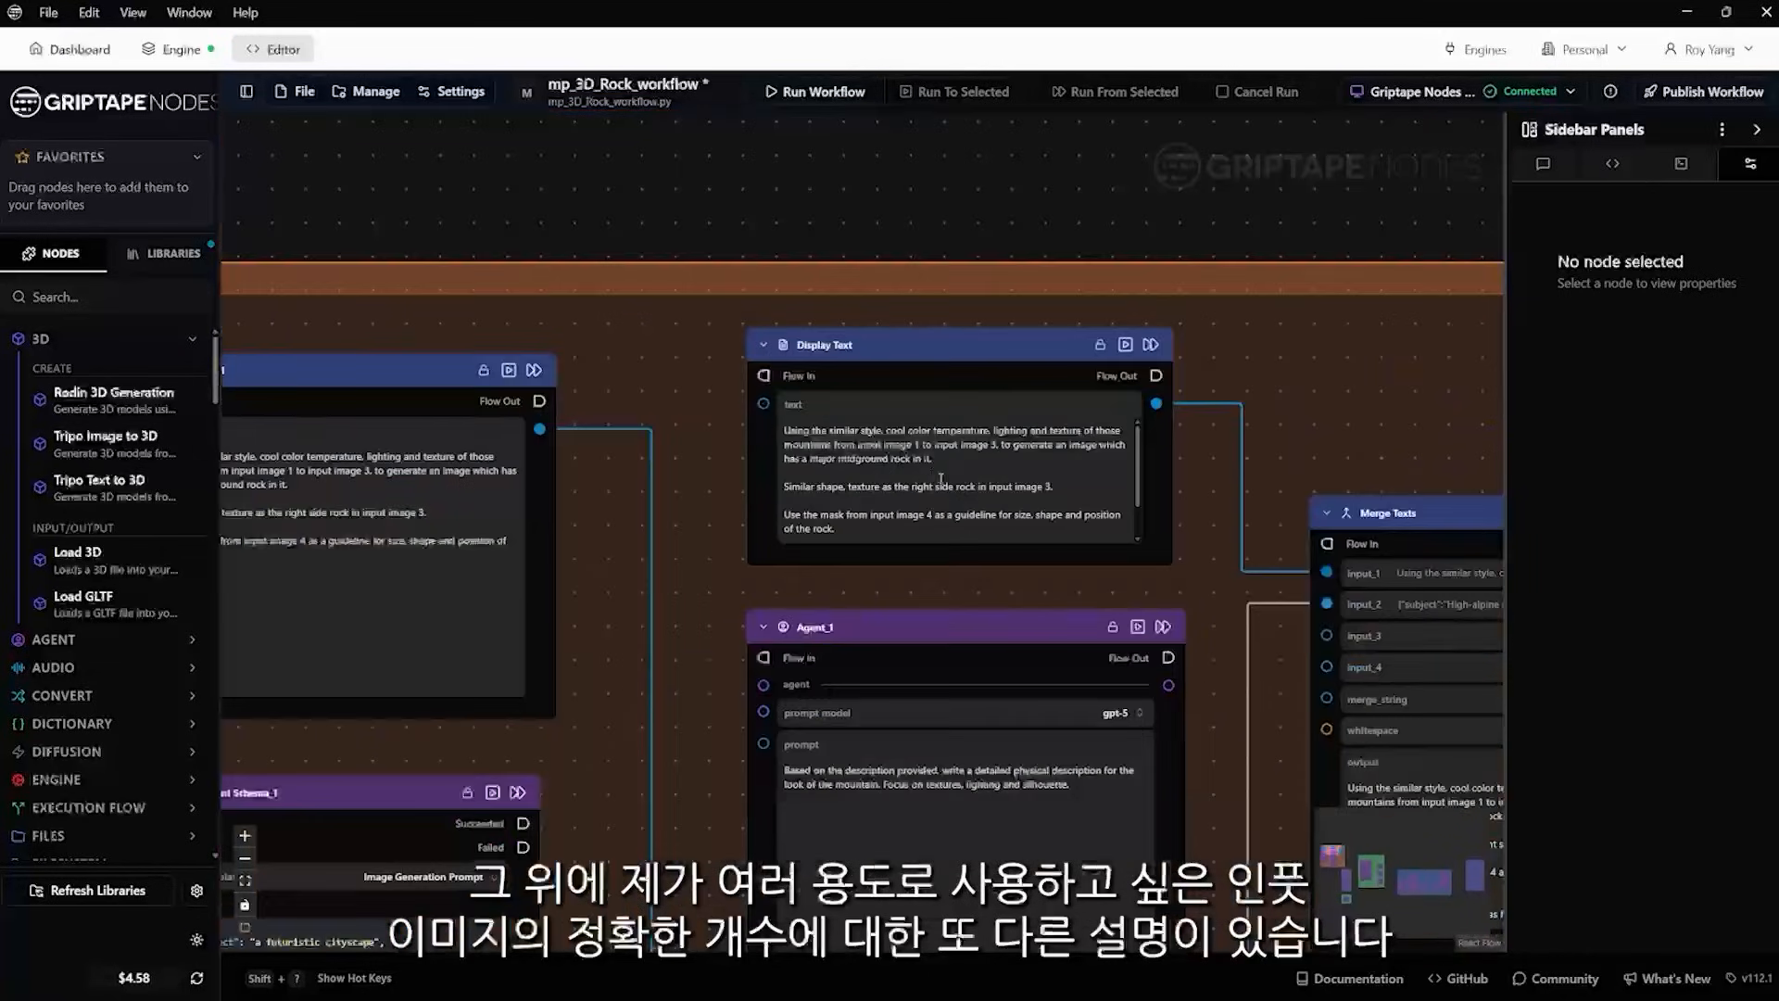
scroll(940, 479, down, 2)
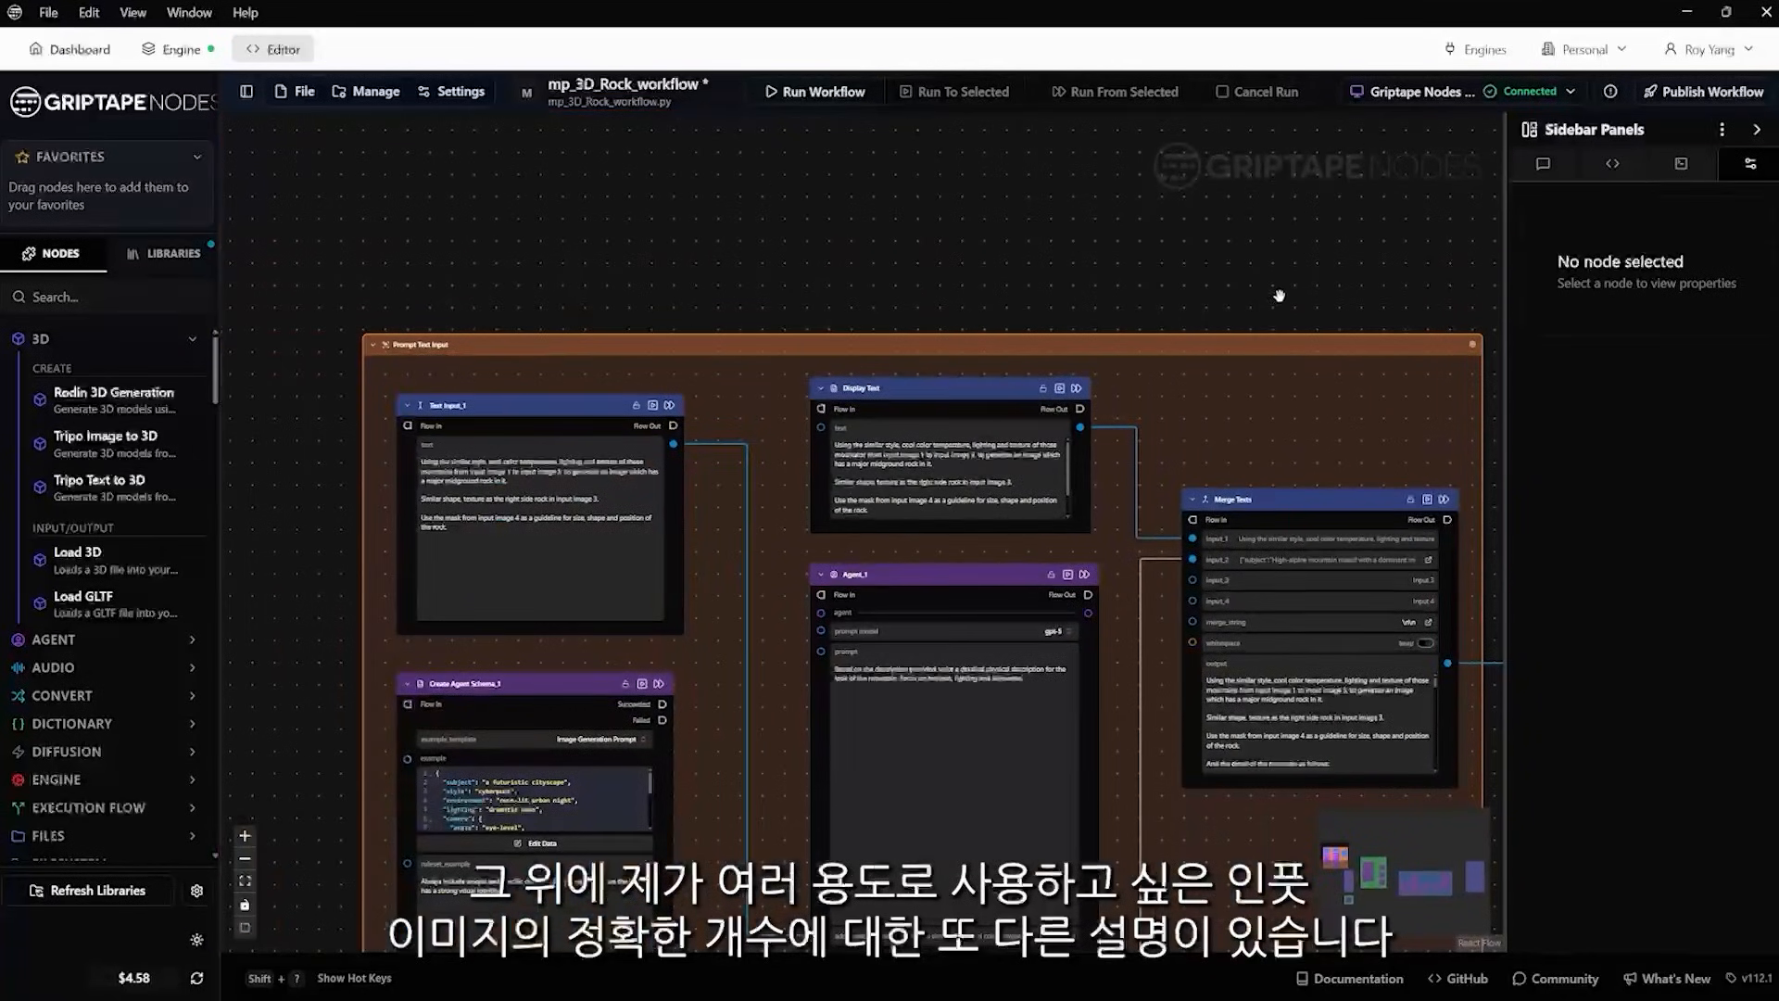
drag(1325, 301, 994, 232)
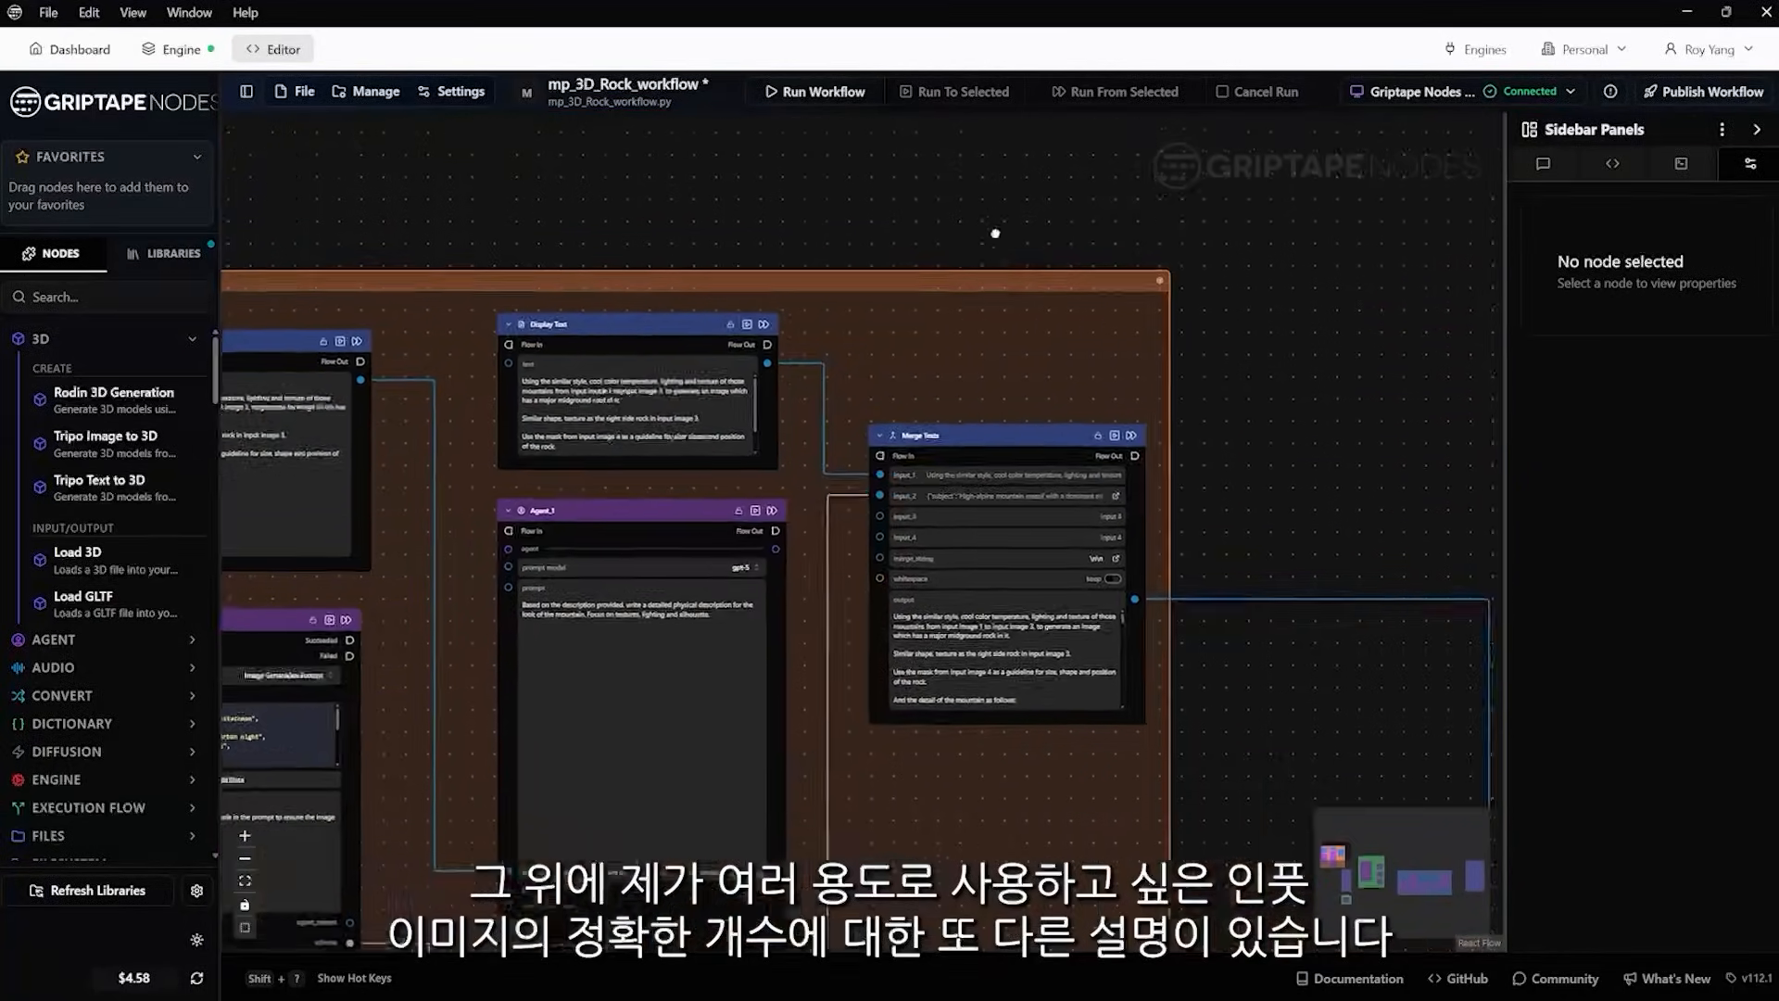
Follow the merged prompt to the Google Nano Banana Image Generation node and examine its reference images and mask input
drag(1304, 722, 837, 356)
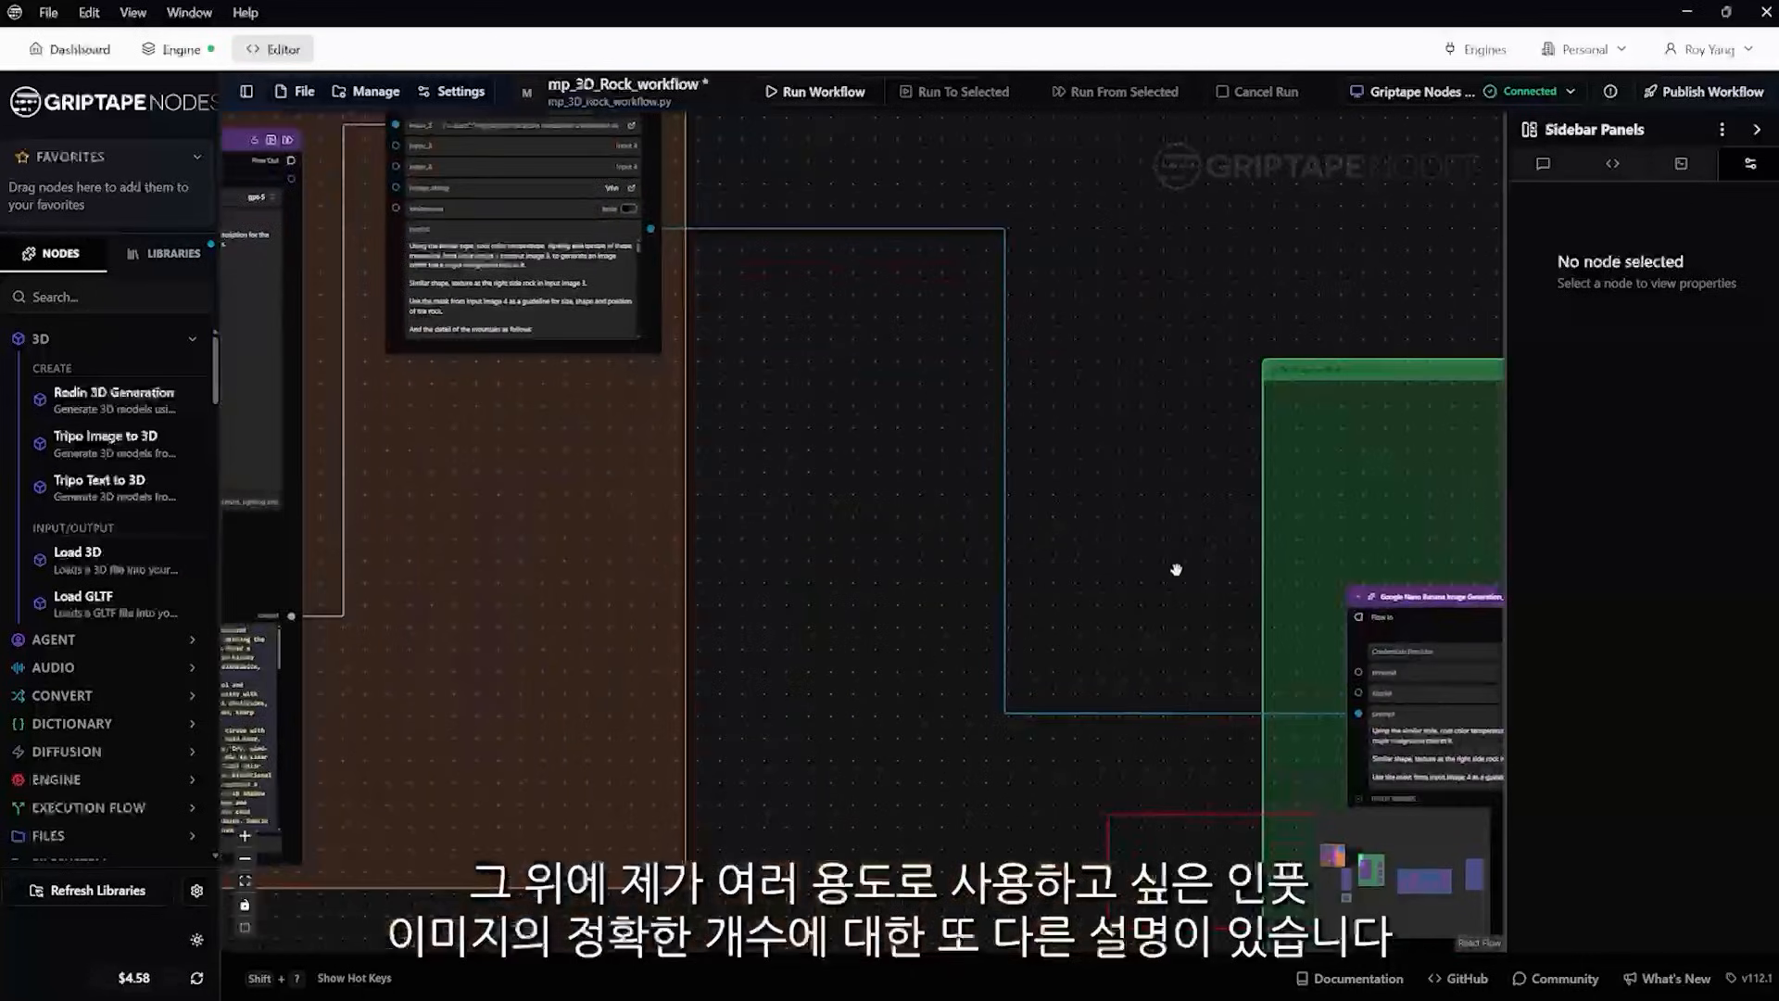
drag(1182, 572, 720, 350)
drag(845, 612, 966, 386)
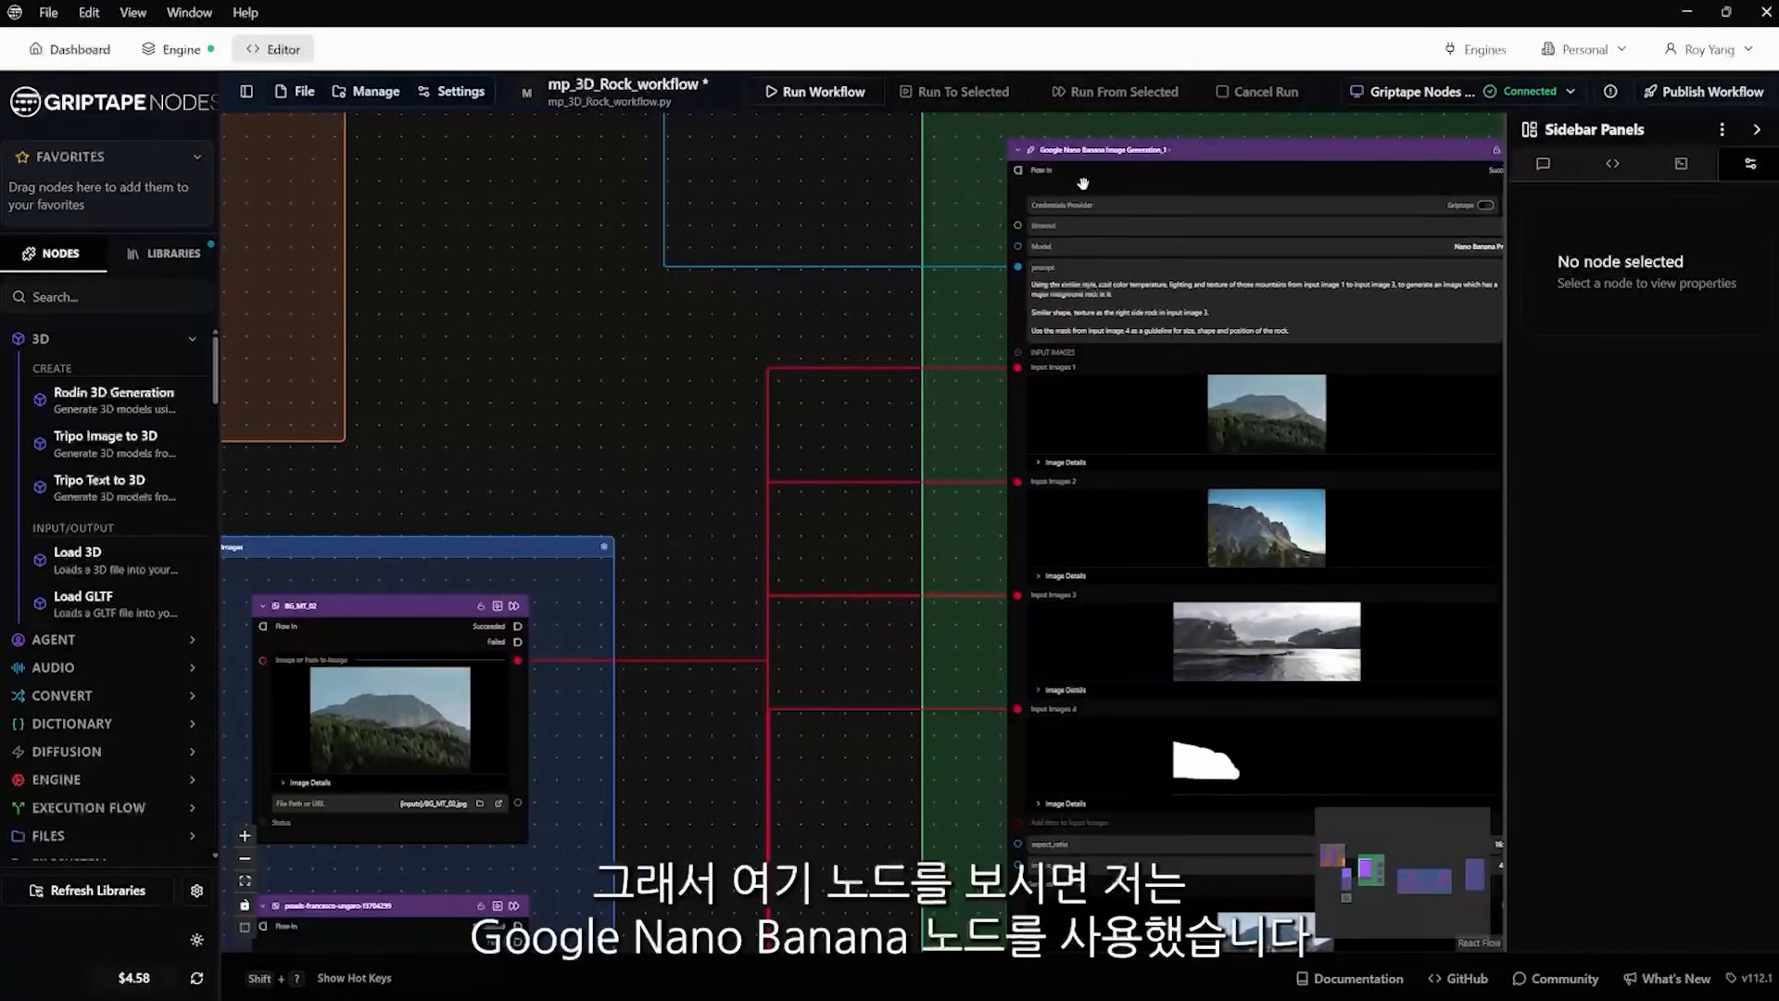
drag(698, 598, 773, 431)
scroll(774, 430, down, 5)
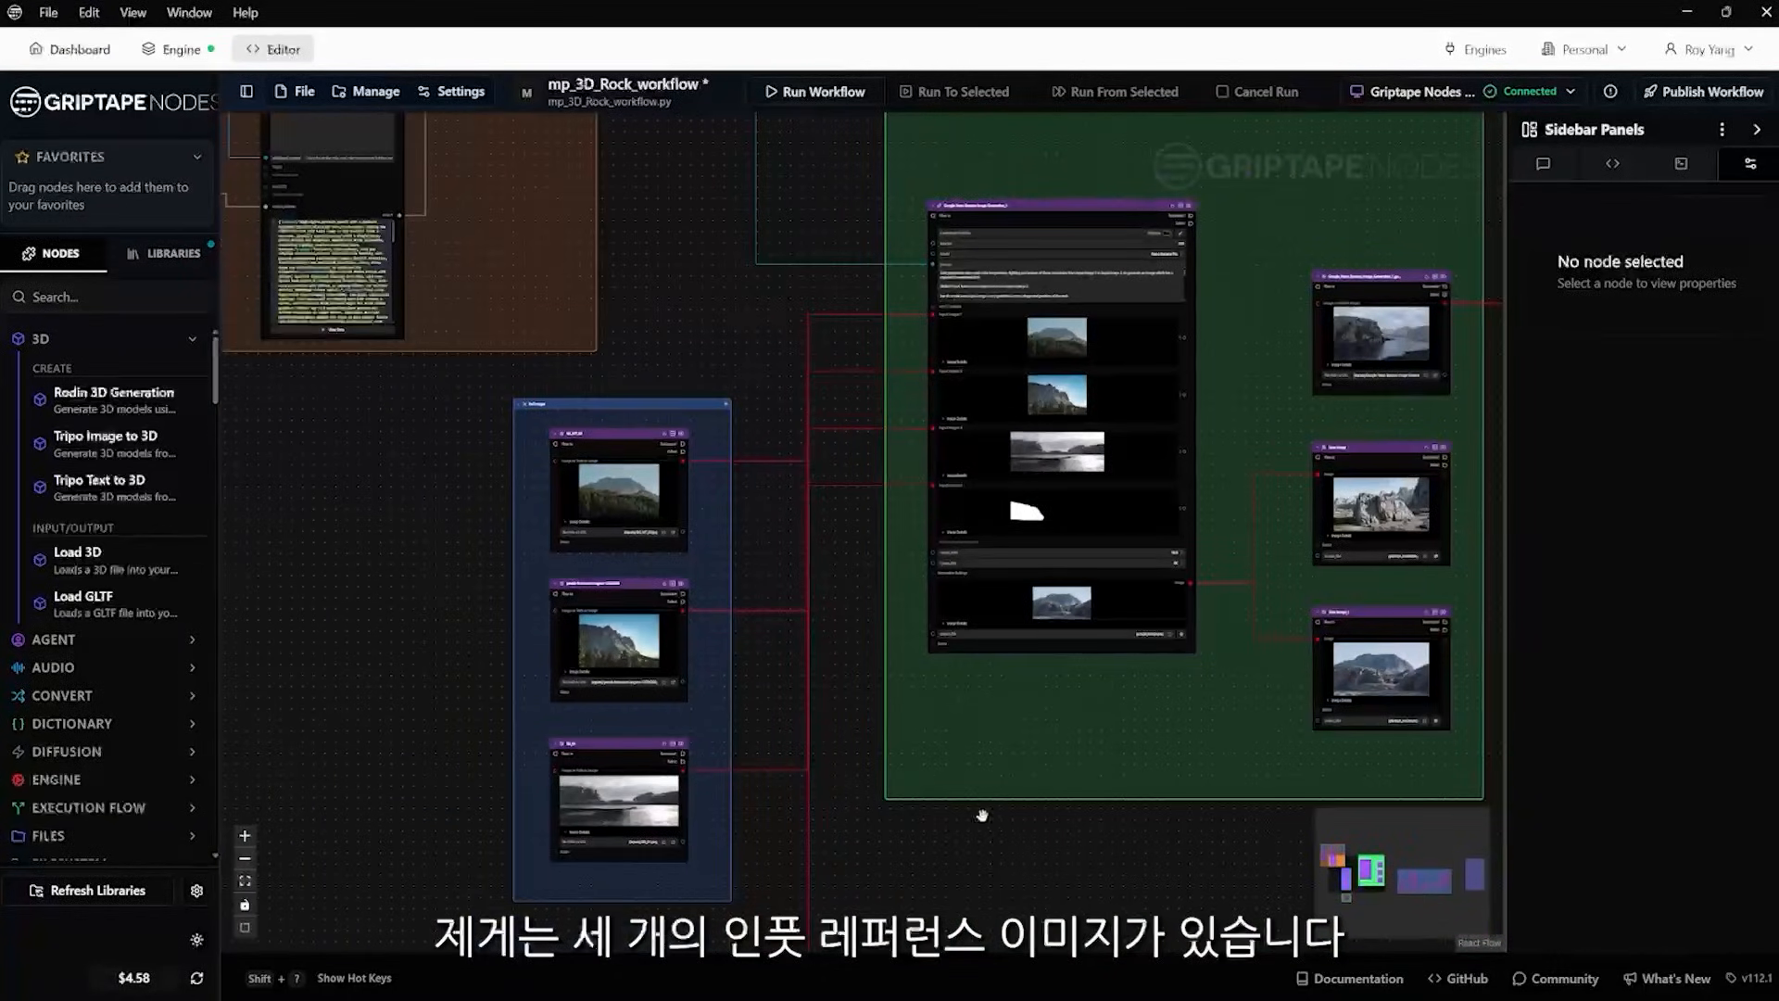
drag(985, 872, 964, 433)
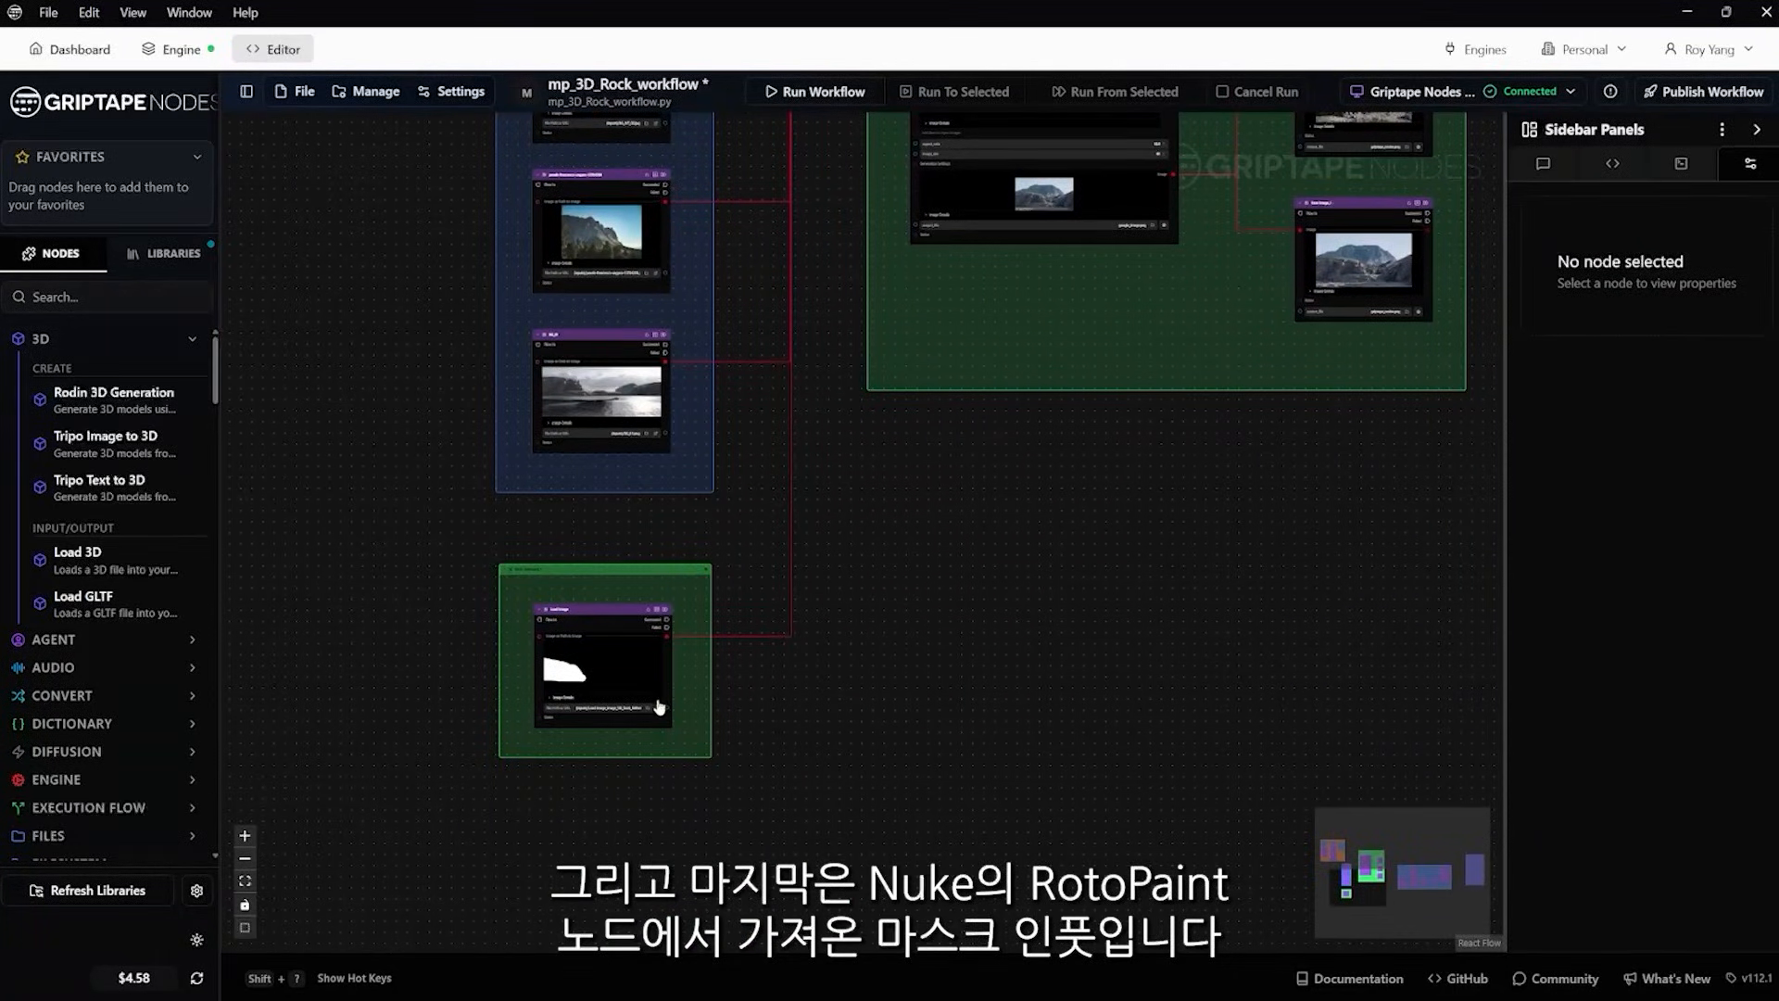
Examine the three generated image nodes beside the Google Nano Banana Image Generation node
drag(1154, 482, 919, 855)
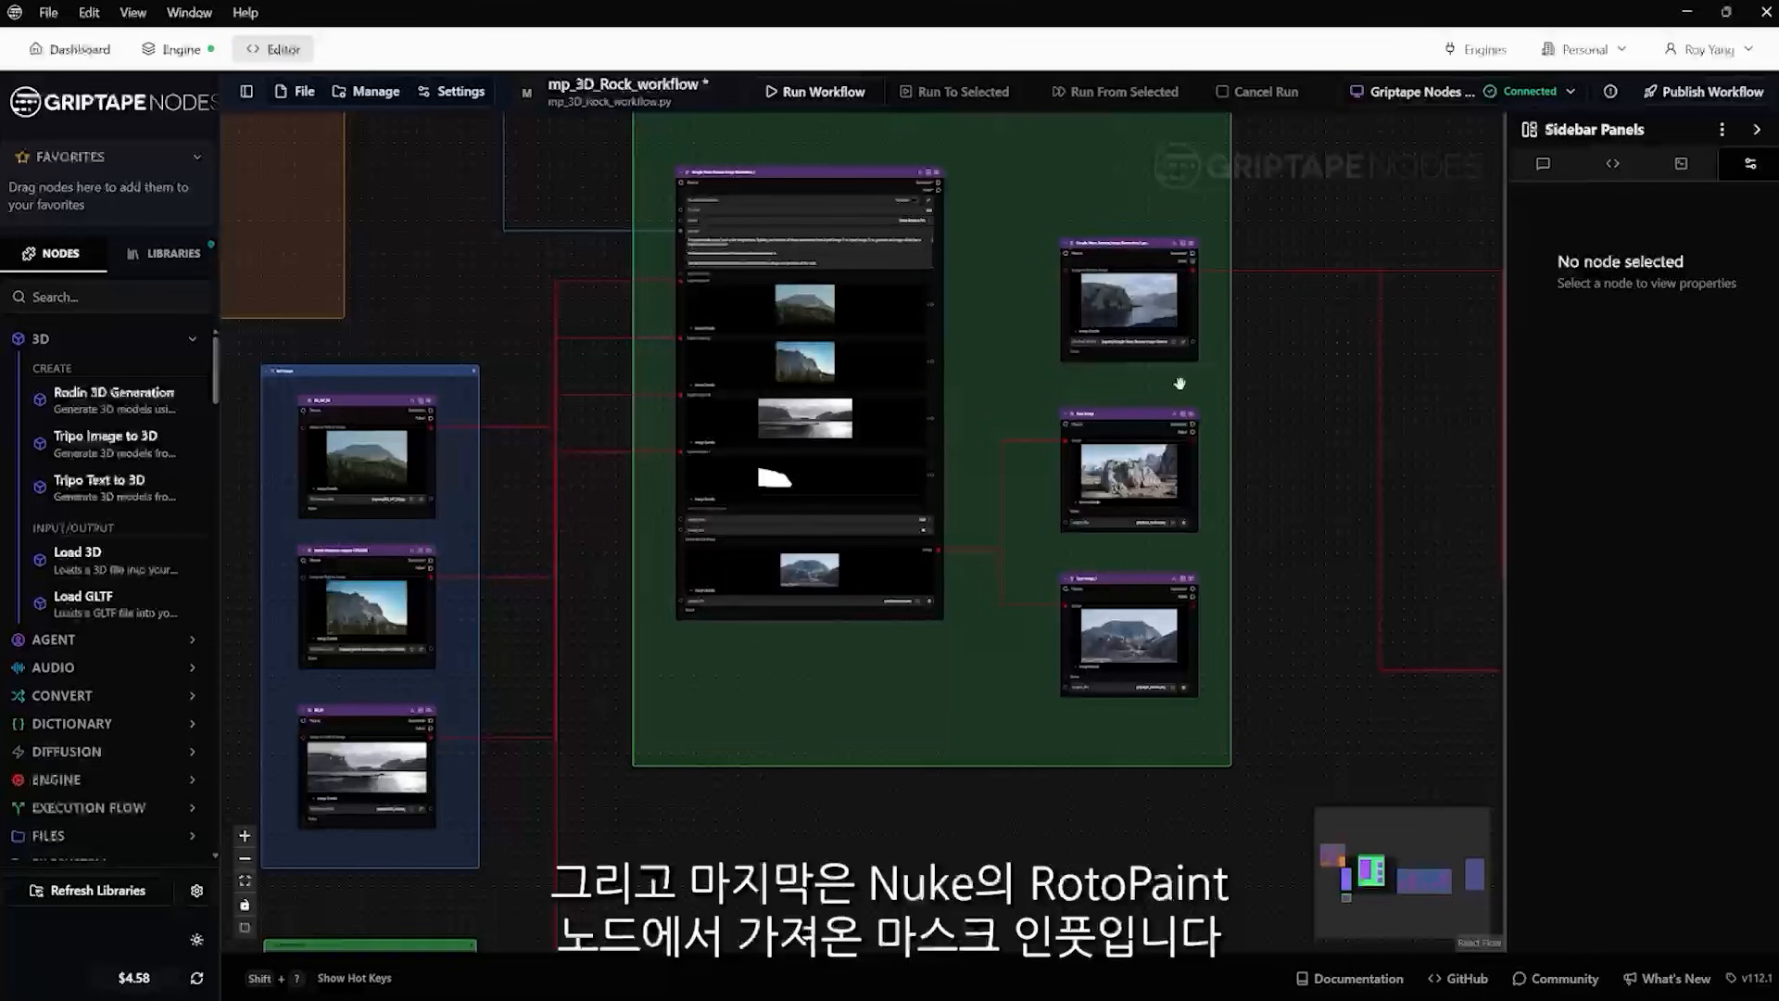
drag(1285, 216, 1214, 332)
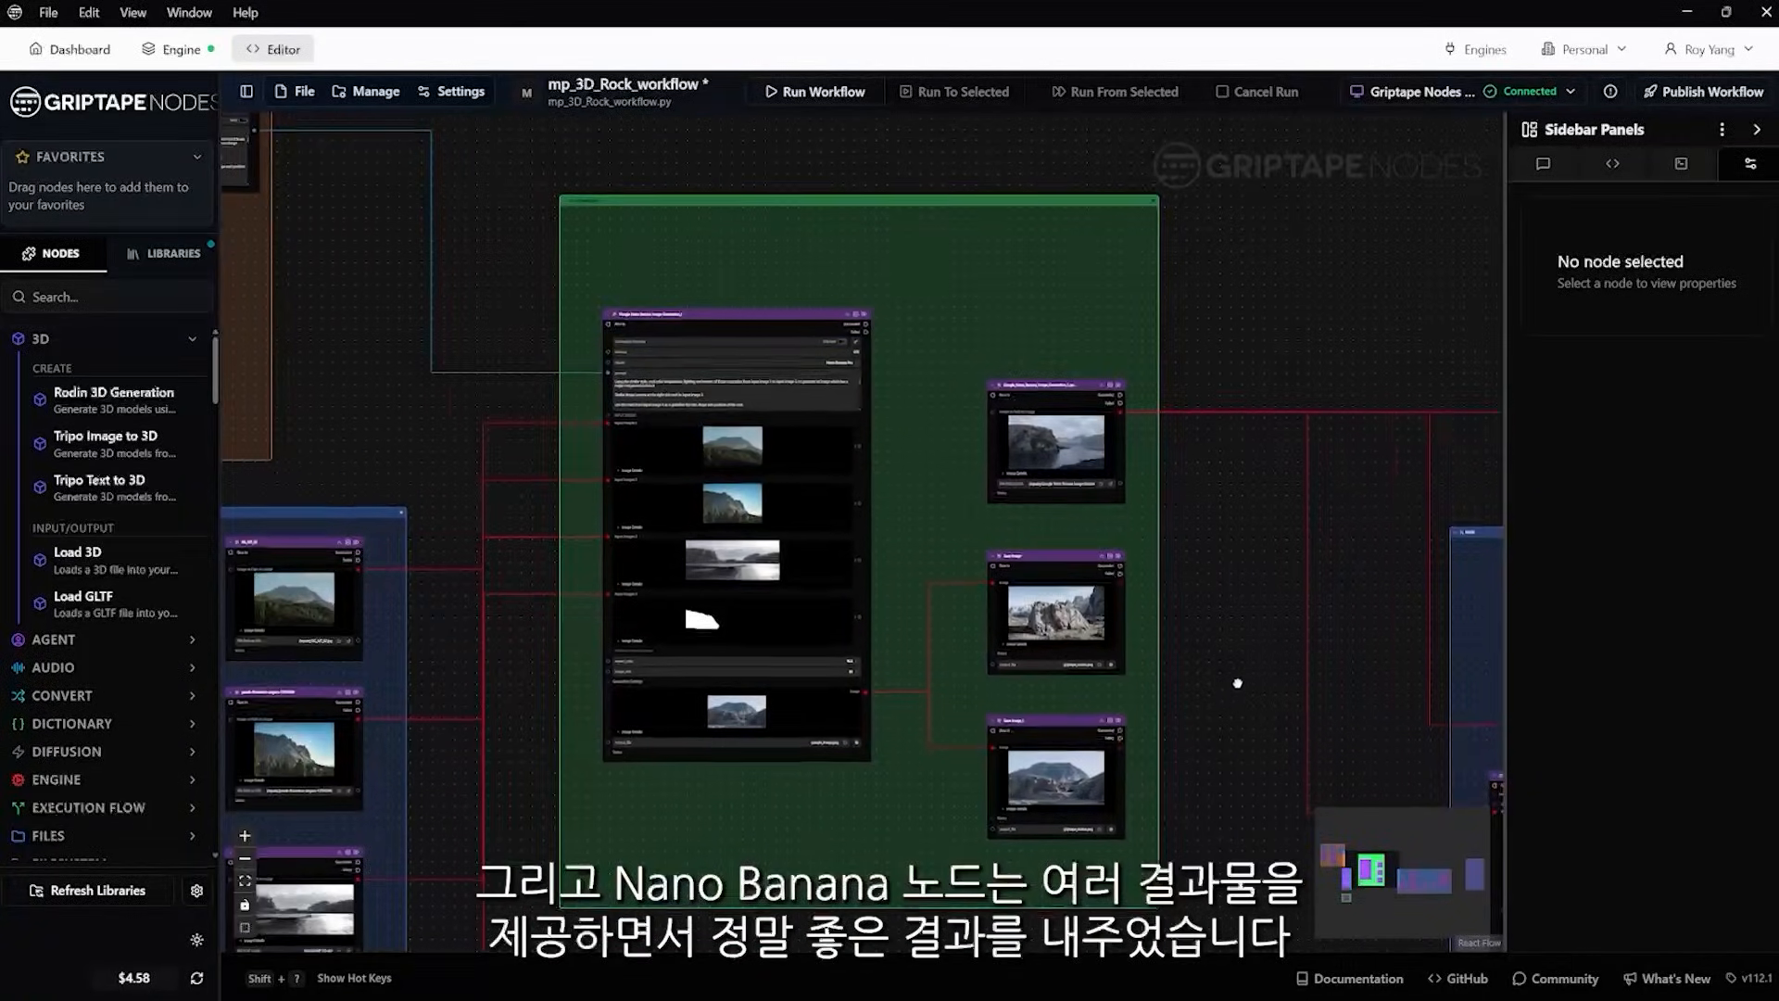
drag(1256, 695, 1163, 648)
scroll(1005, 606, up, 5)
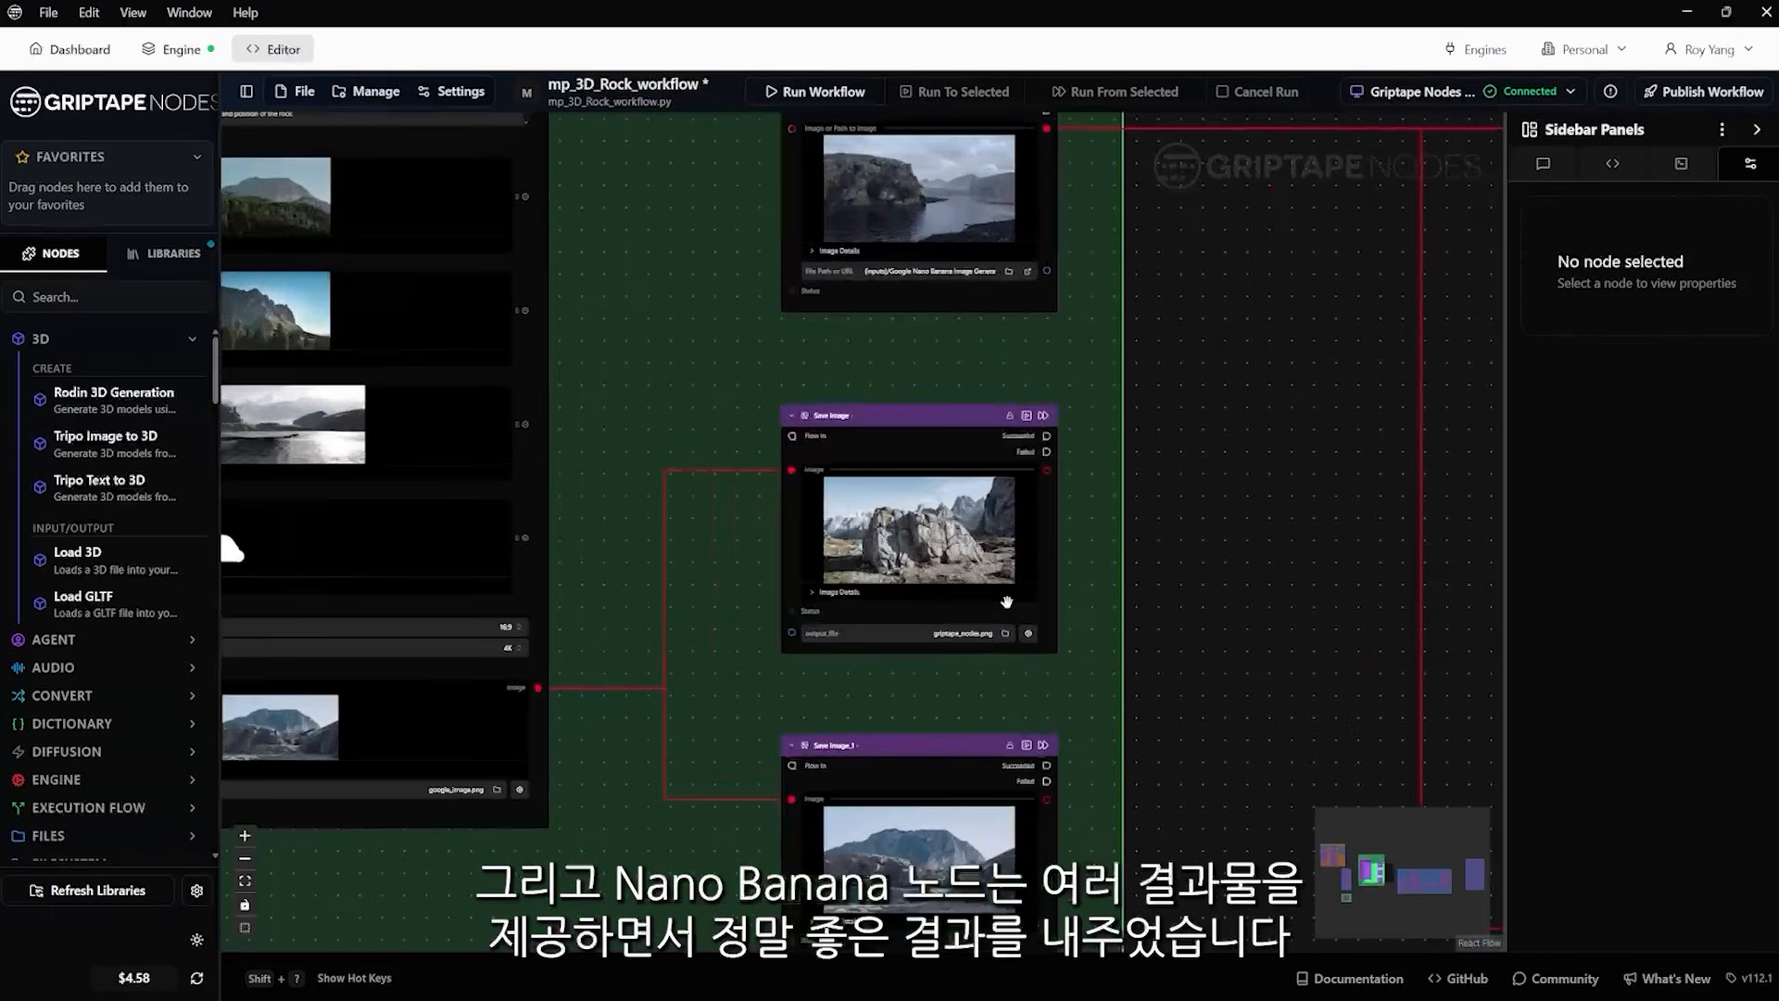
scroll(1006, 604, down, 3)
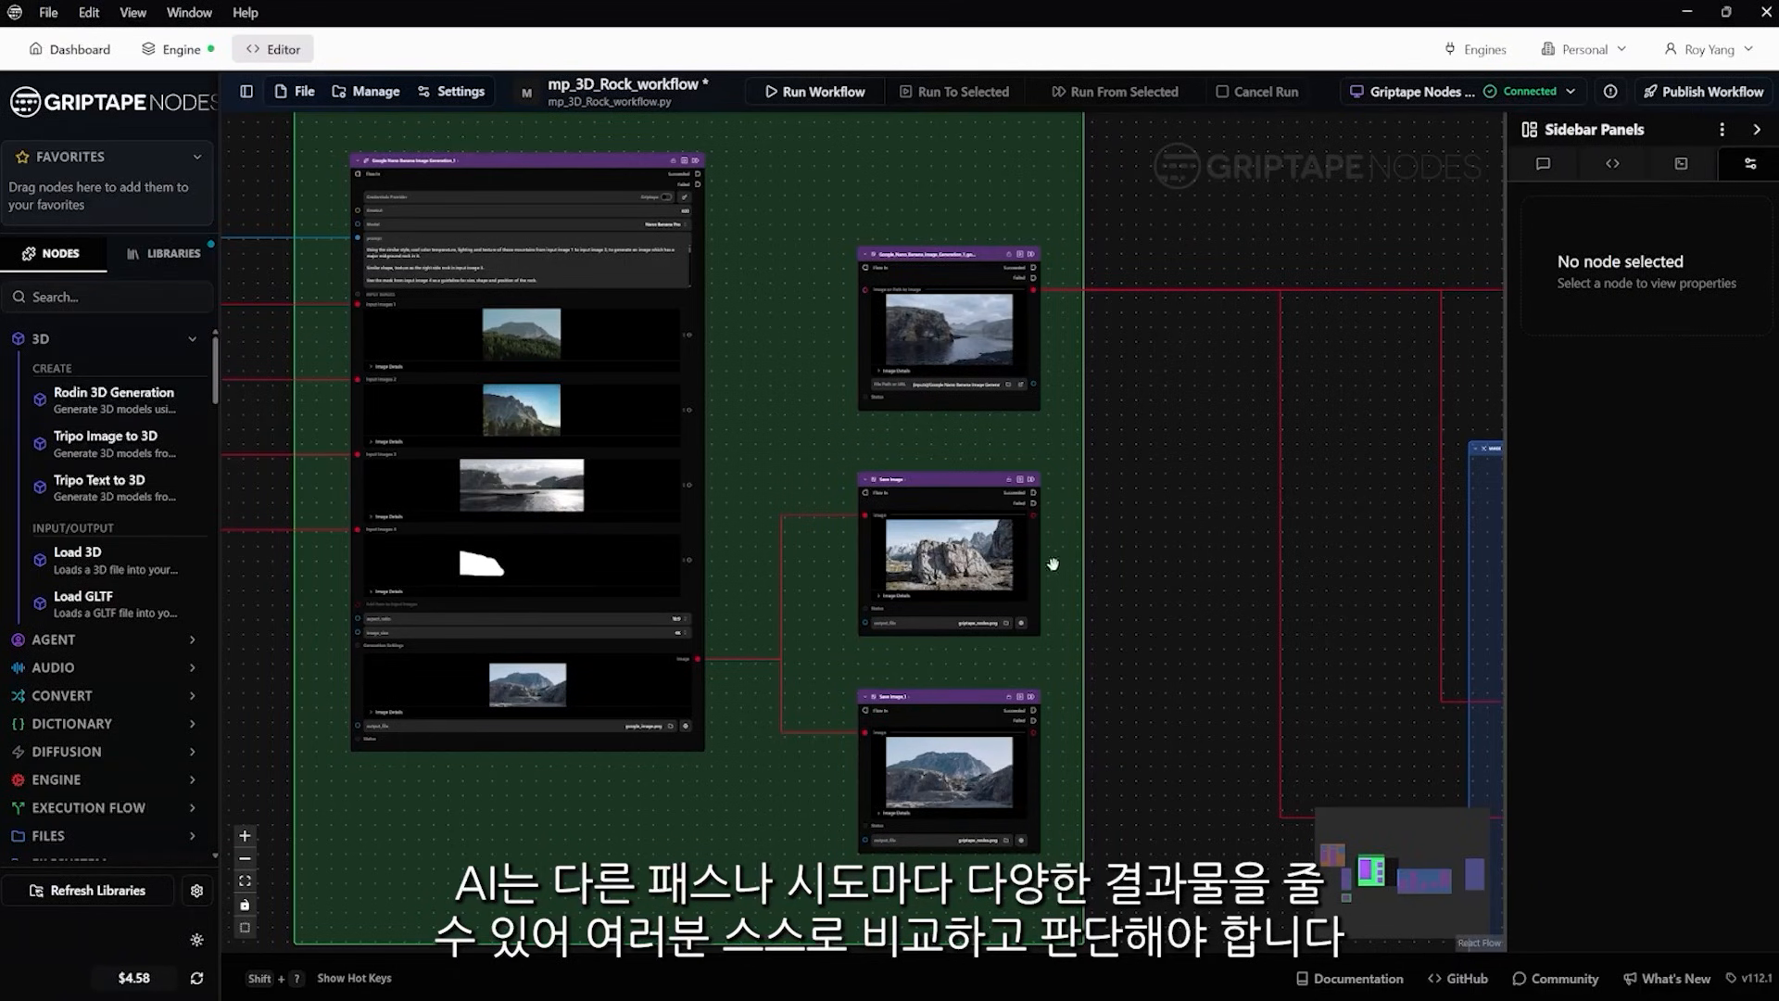
View the Save Image node's standalone rock result at full size and close it
scroll(1028, 561, up, 5)
scroll(951, 558, up, 3)
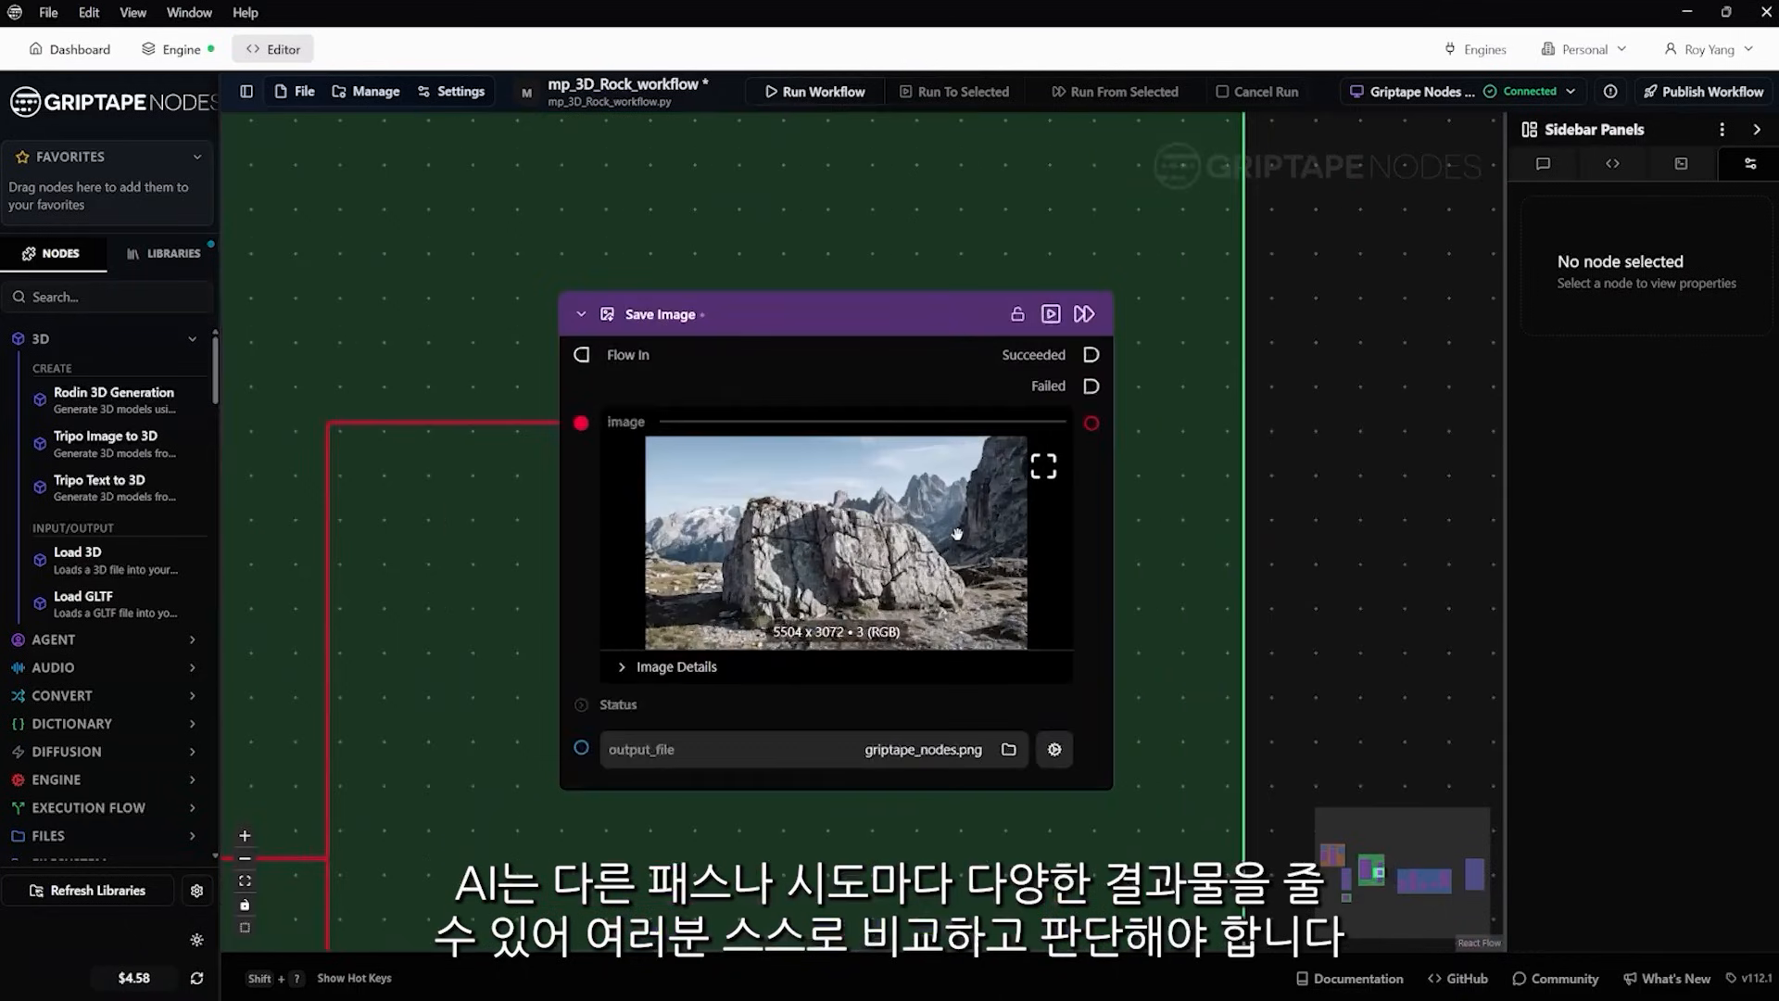
click(1044, 468)
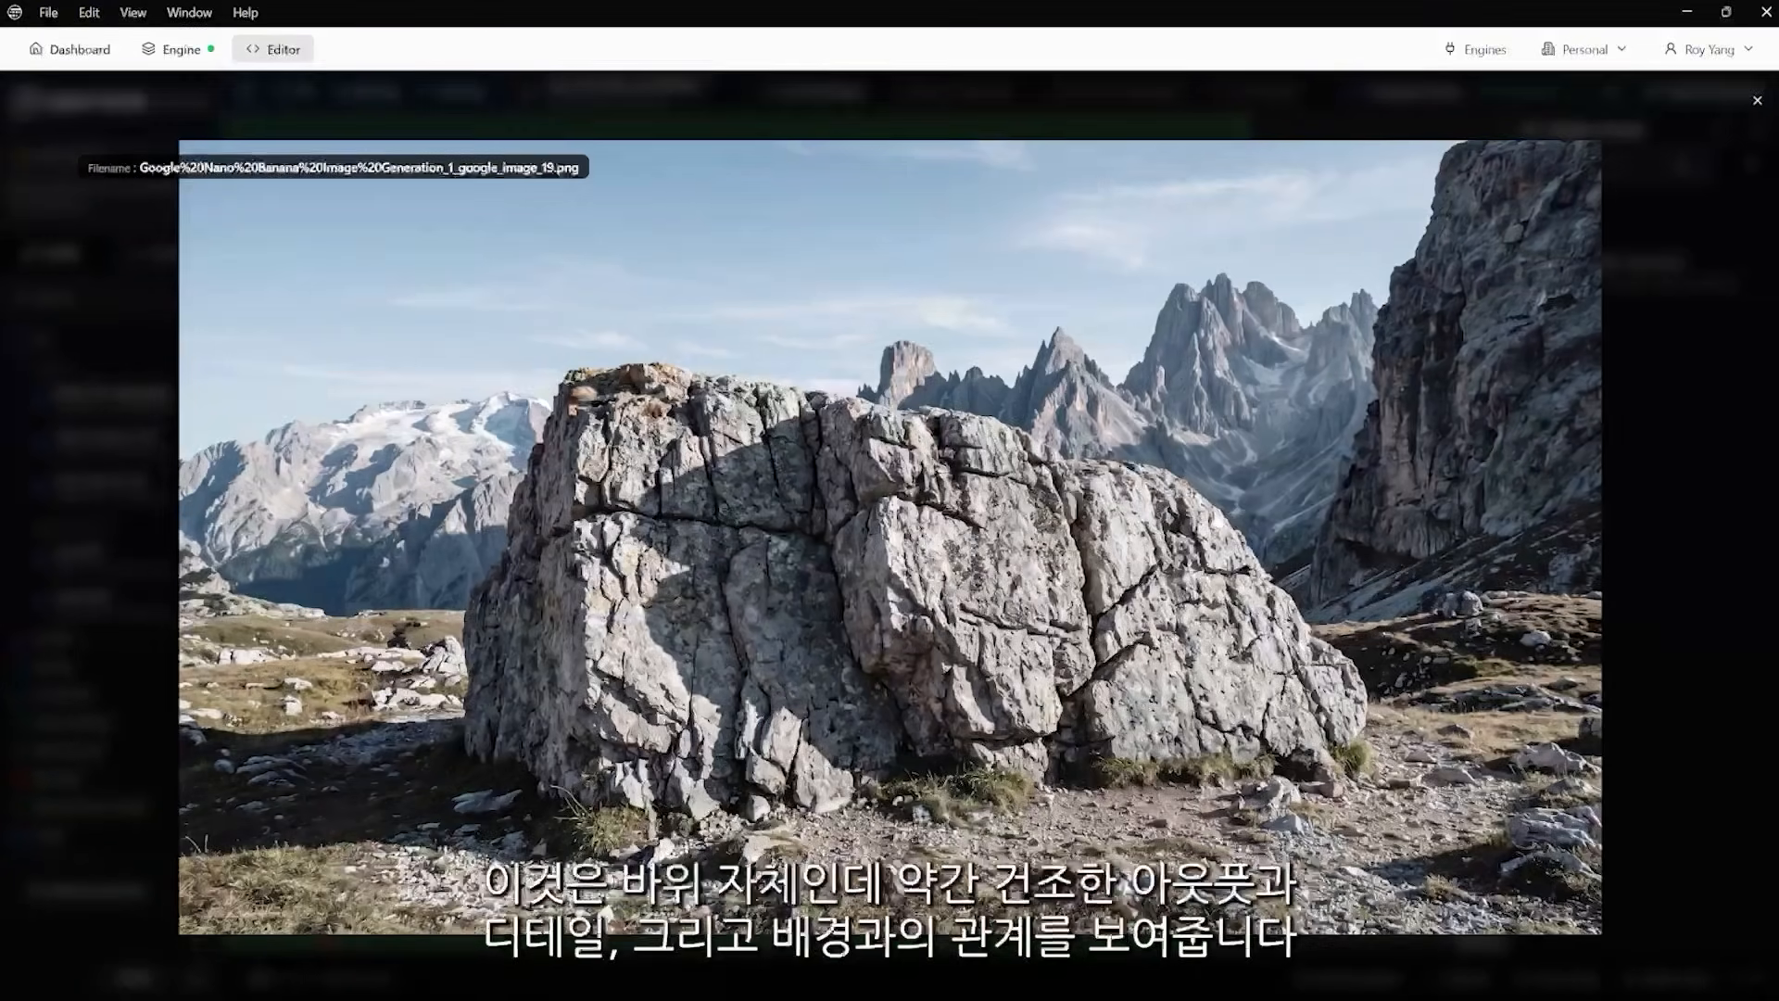
click(1757, 100)
scroll(1317, 693, down, 3)
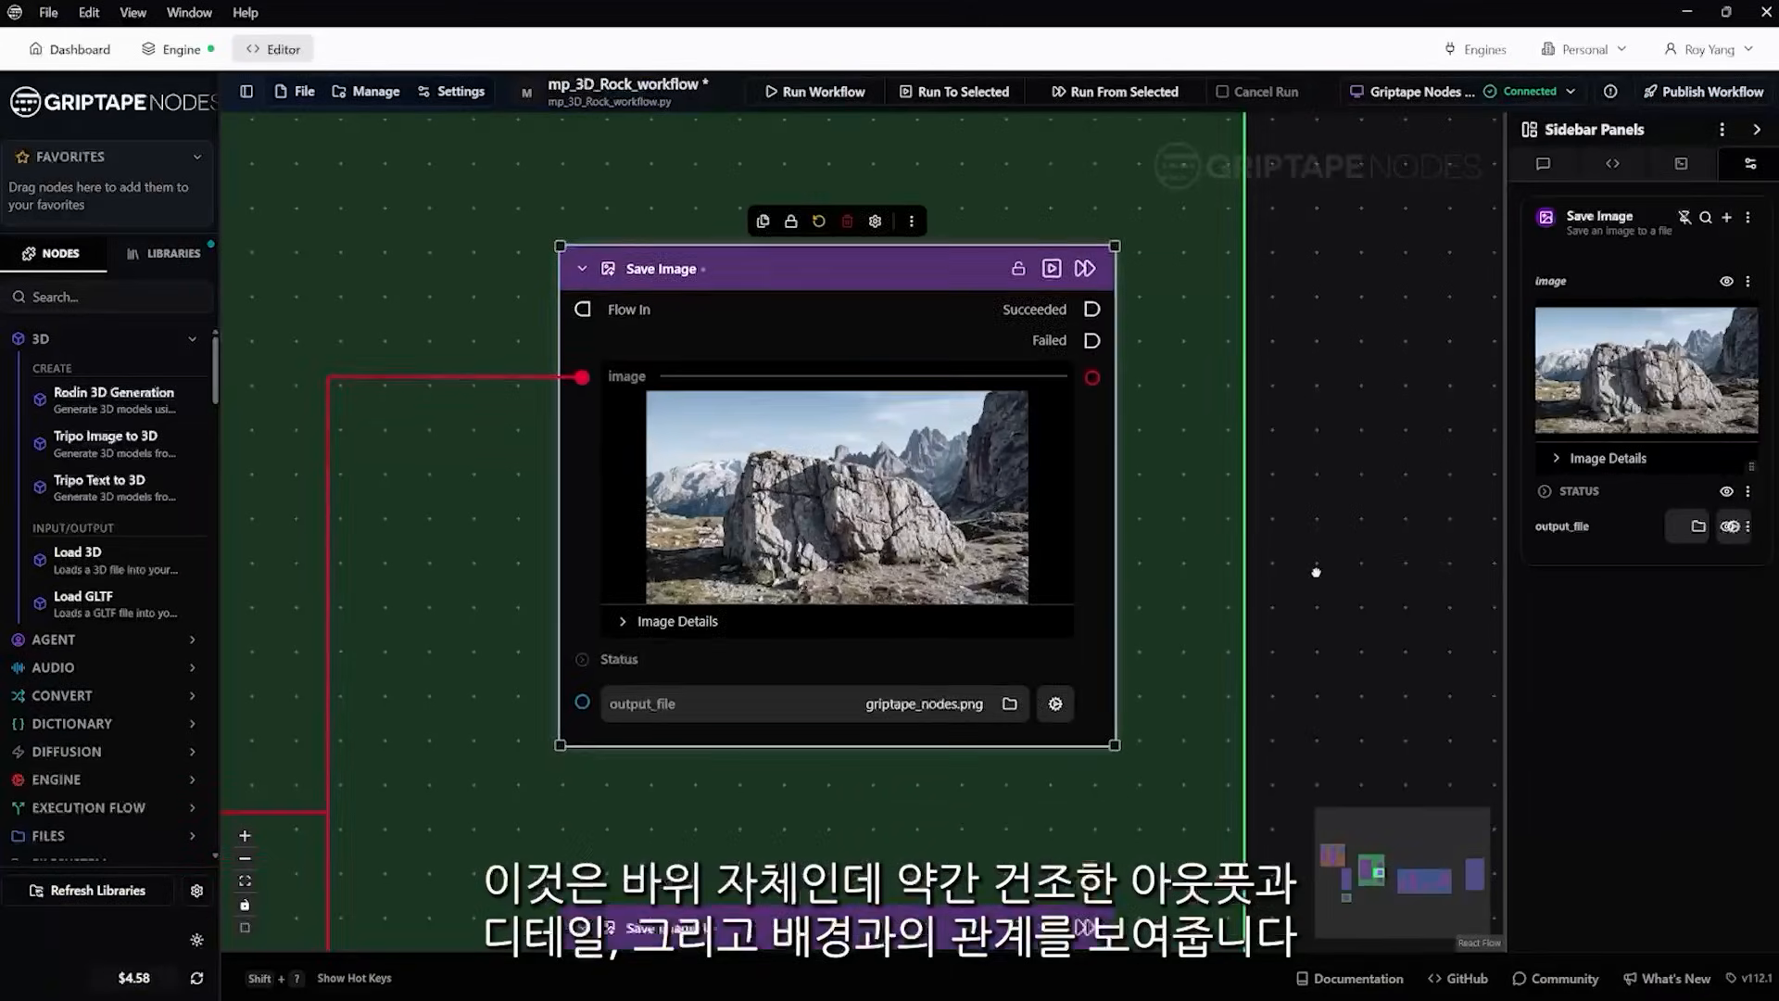
View the Save Image_1 node's mountain and rock result at full size and close it
drag(1333, 635, 1356, 391)
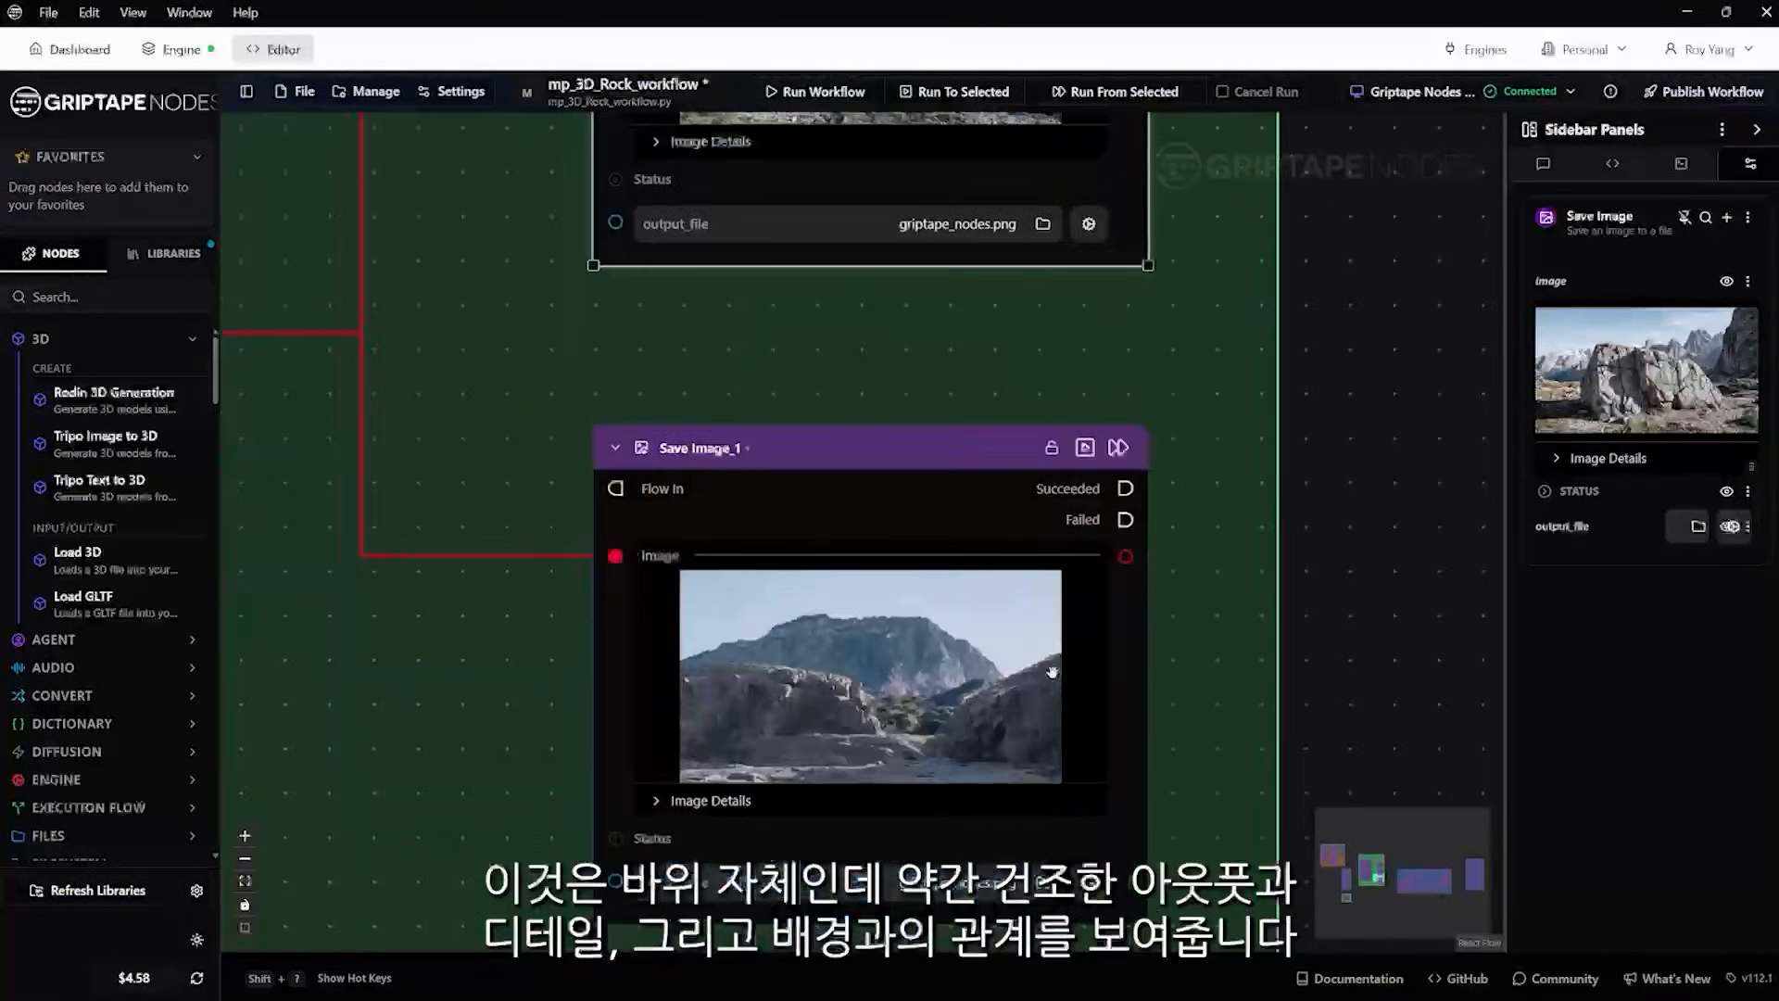
click(1076, 599)
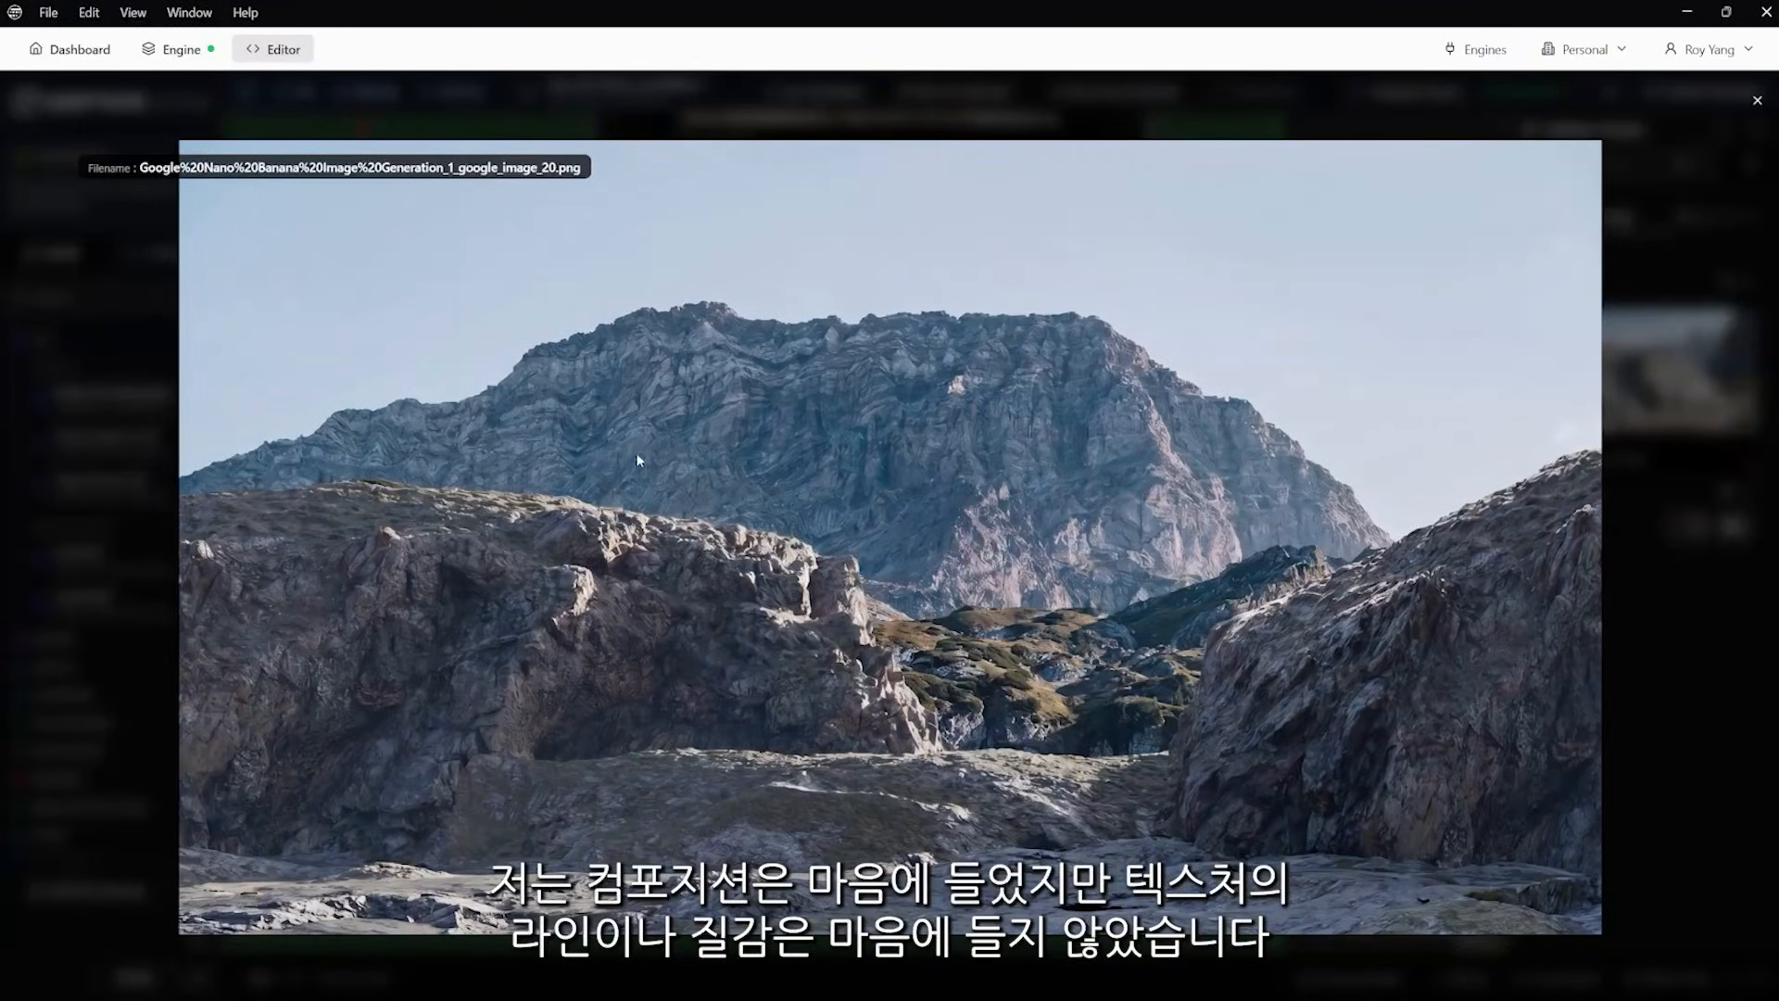
click(1757, 100)
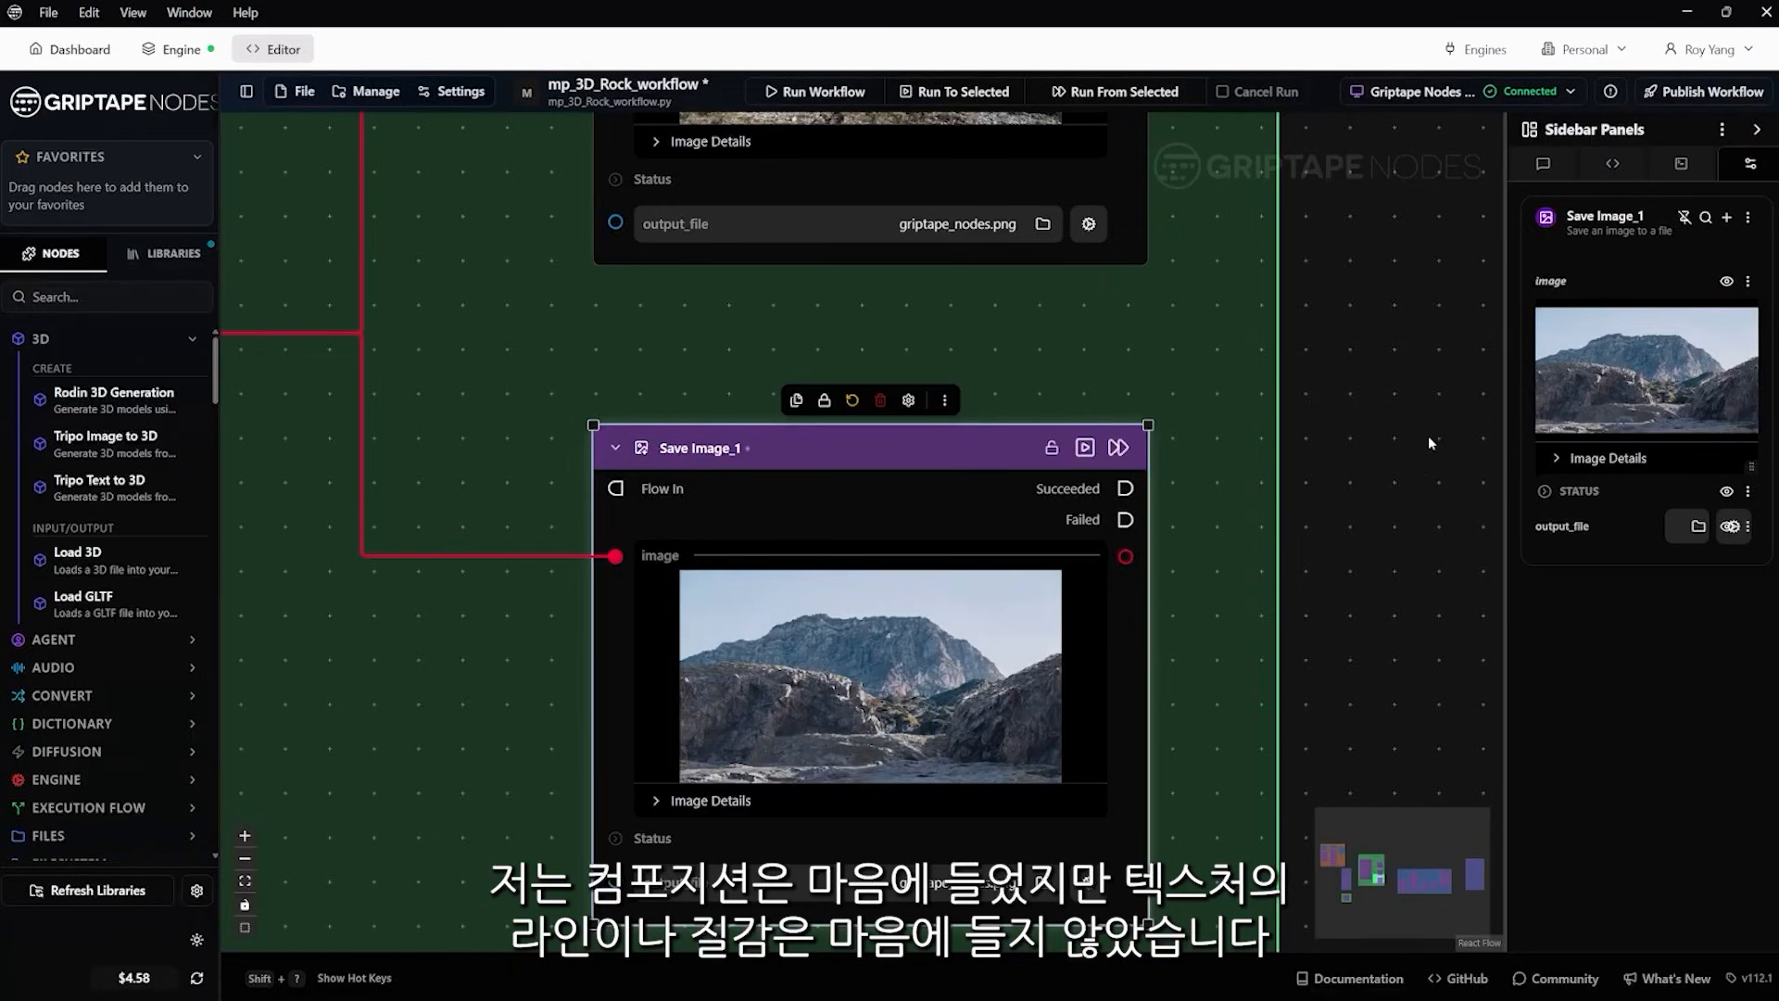
View the lakeside cliff result in the loaded Google Nano Banana image node at full size and close it
drag(1390, 304, 1358, 614)
drag(1325, 222, 1338, 560)
scroll(1339, 560, down, 3)
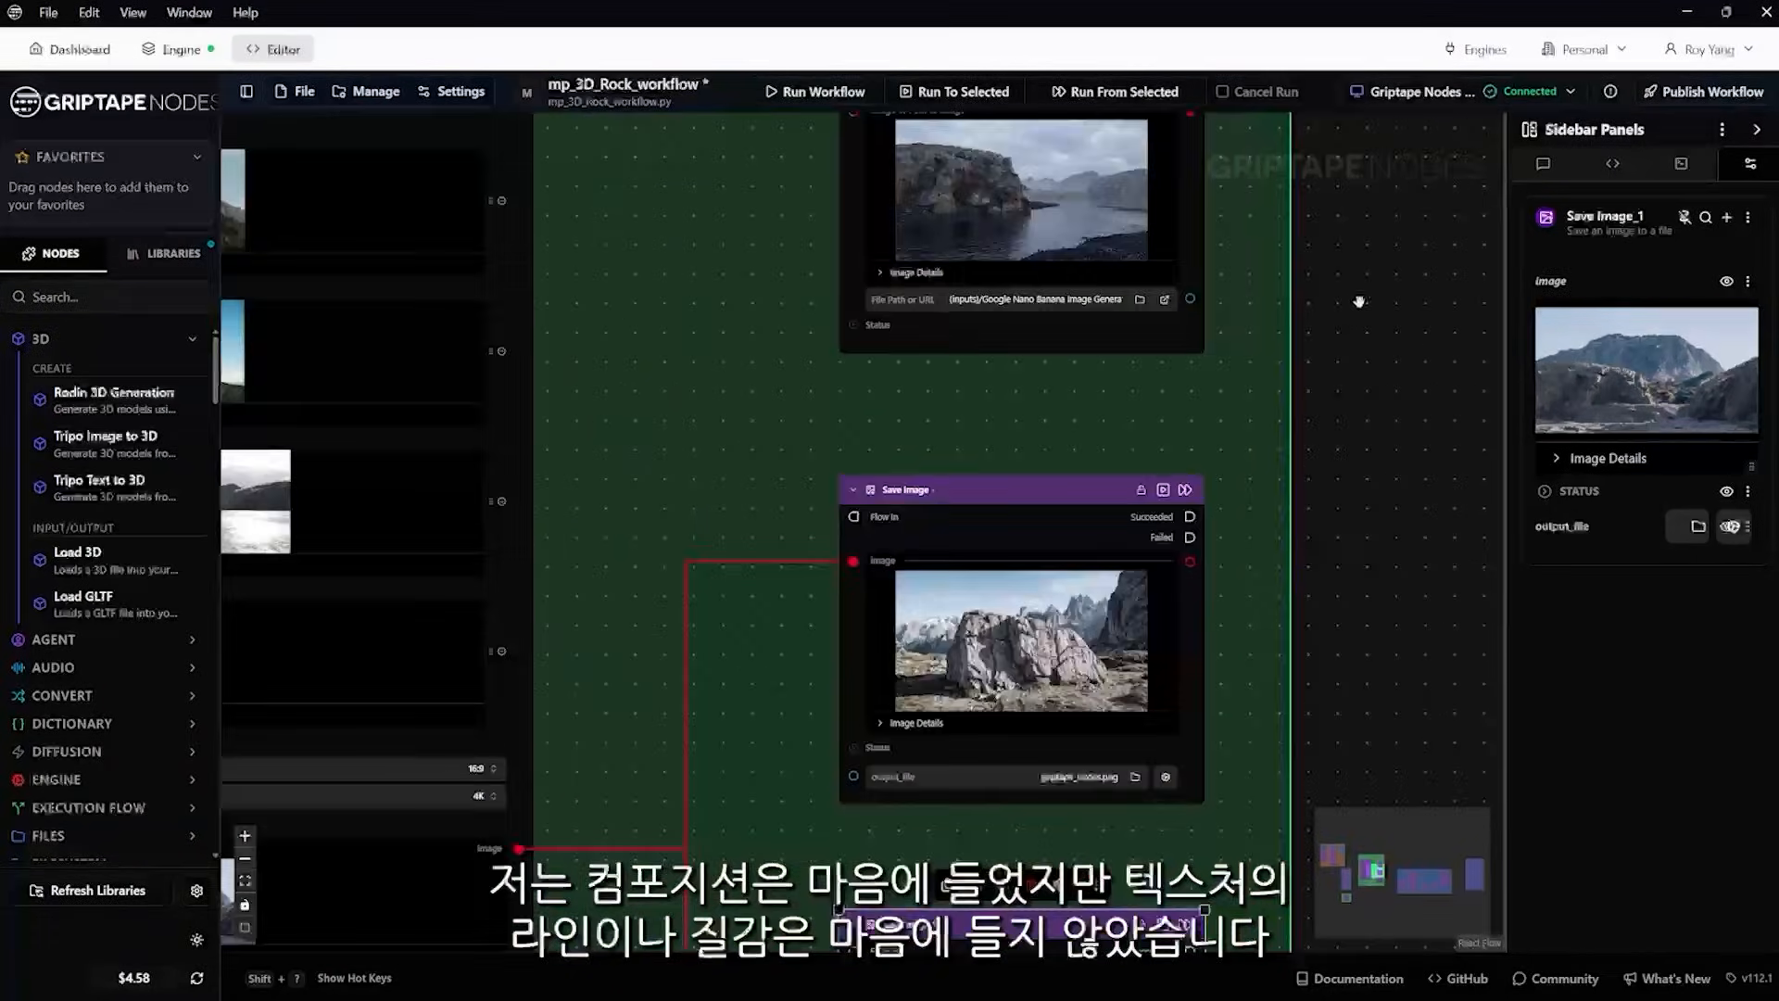
drag(1359, 295, 1356, 607)
scroll(1121, 526, up, 3)
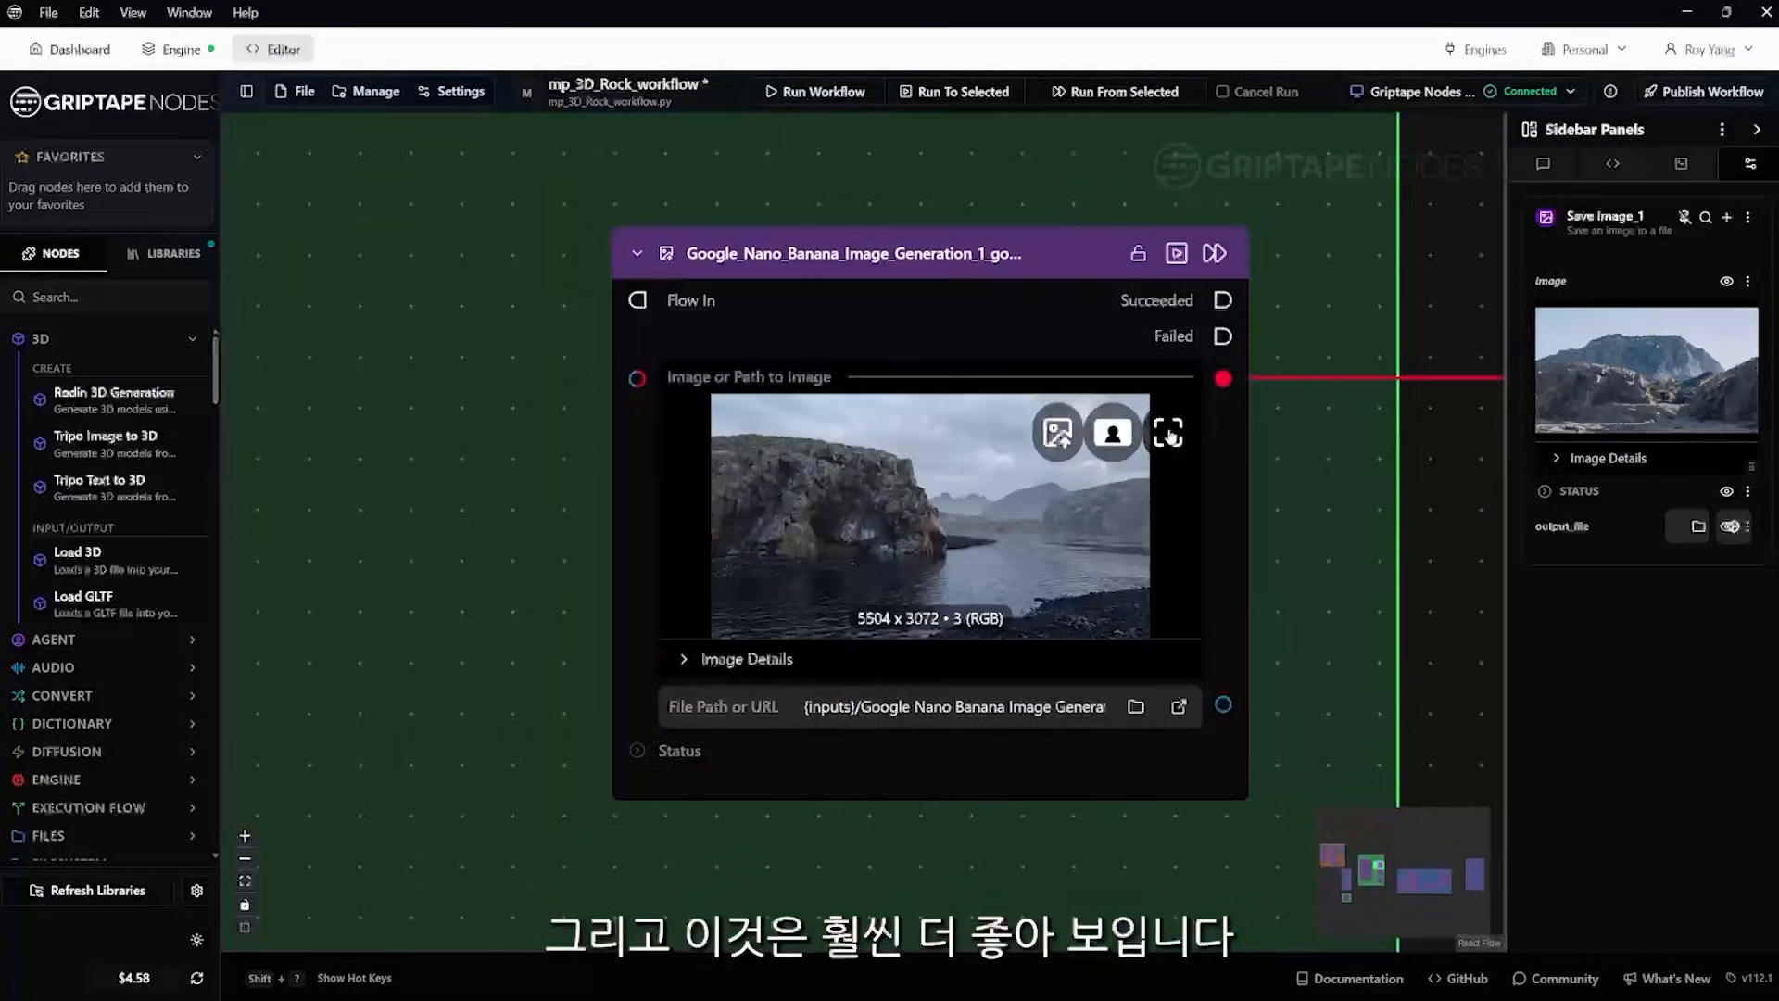
click(1173, 436)
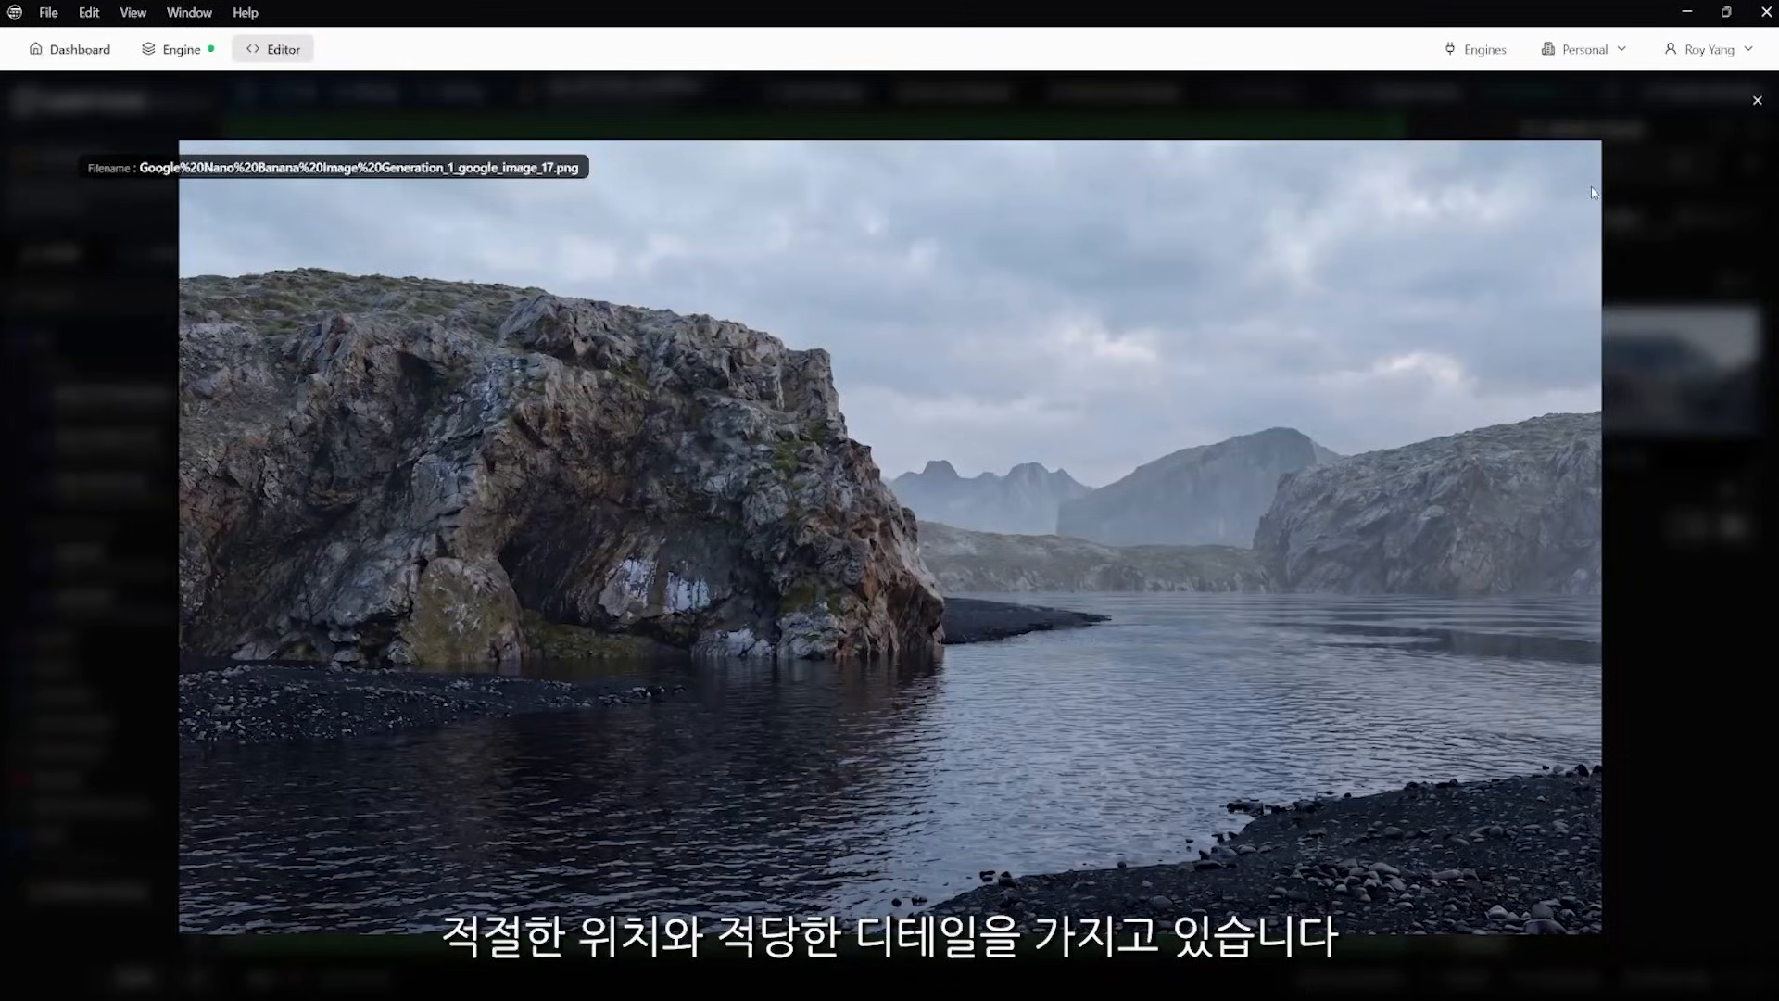
click(1758, 100)
Follow the lakeside cliff image's connections to the blue masking group and the 3D rock node beyond it
scroll(1202, 478, down, 6)
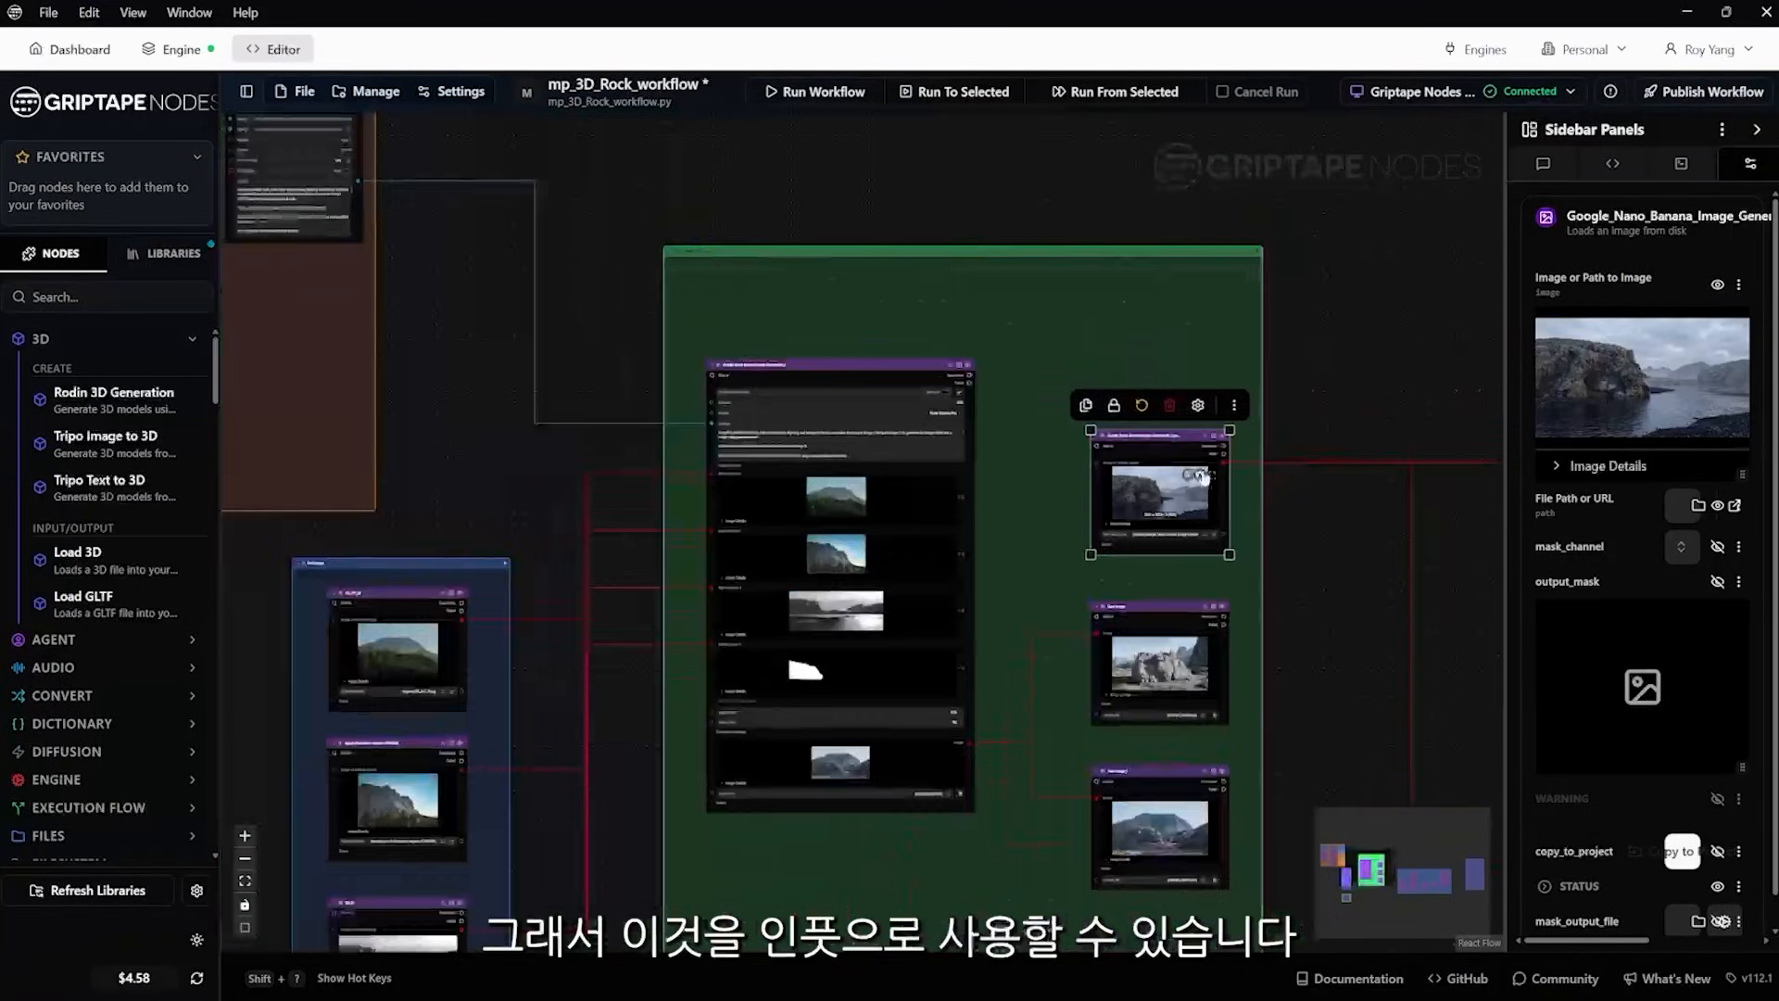
scroll(1202, 477, down, 3)
drag(1410, 389, 947, 261)
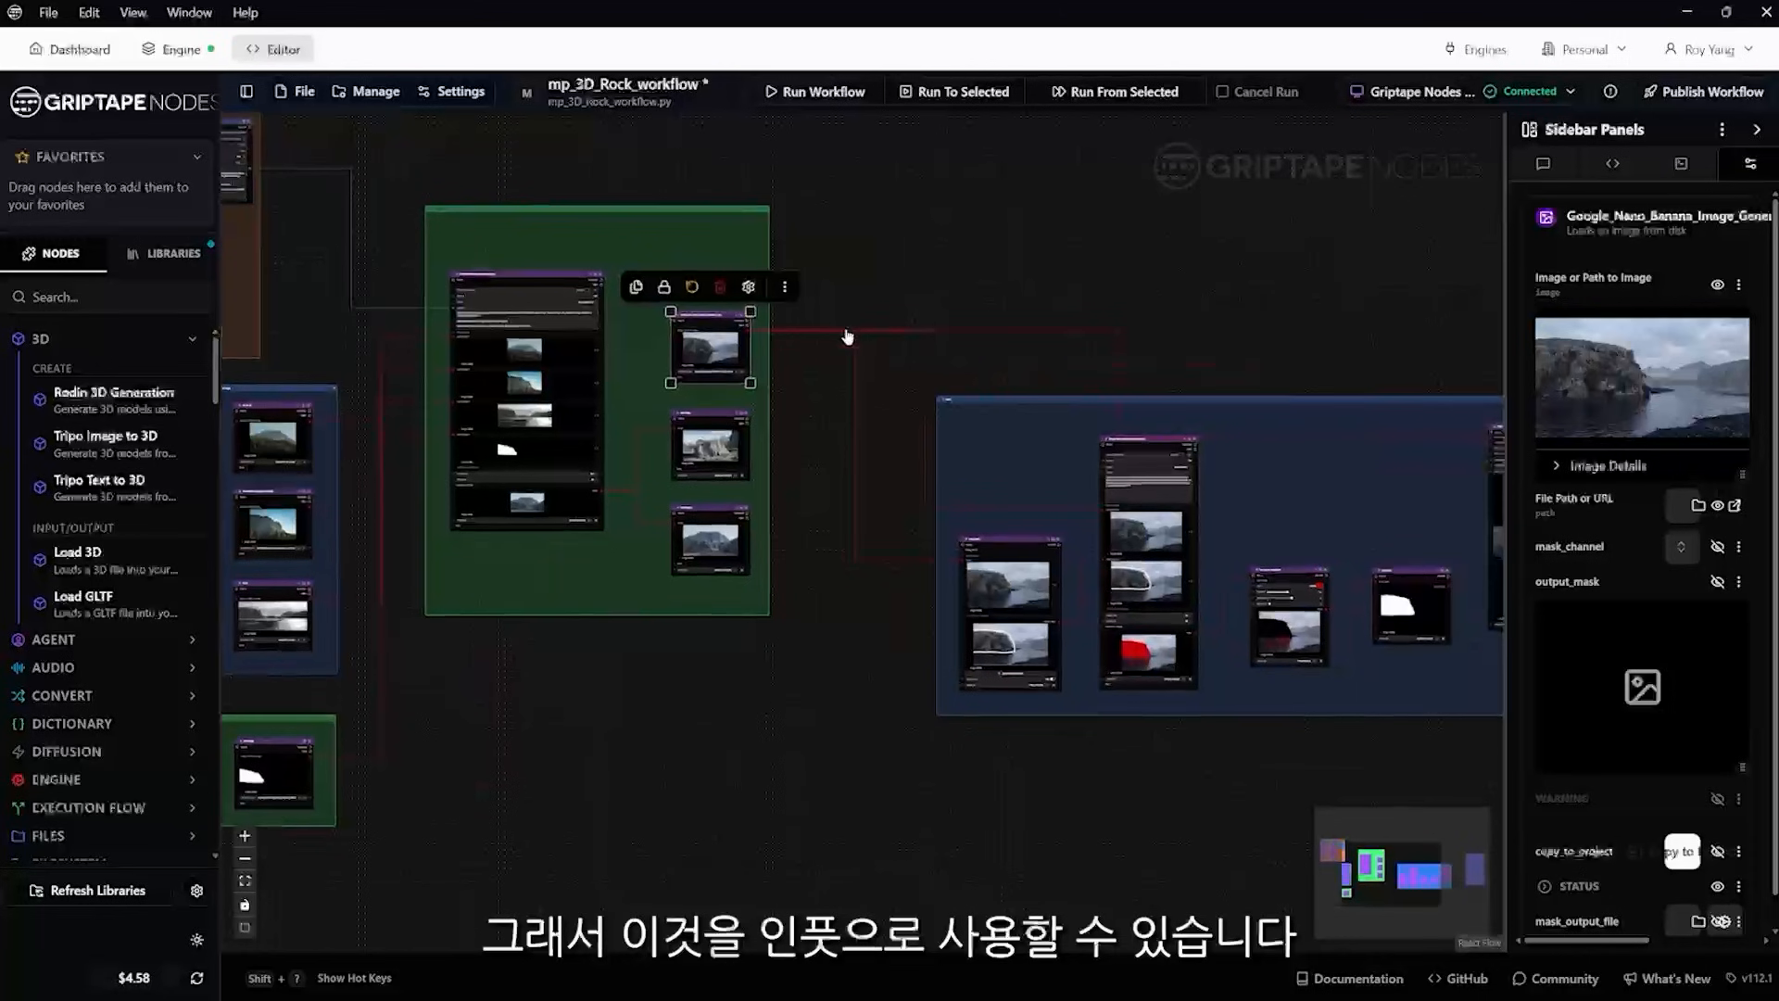
drag(1212, 298, 724, 316)
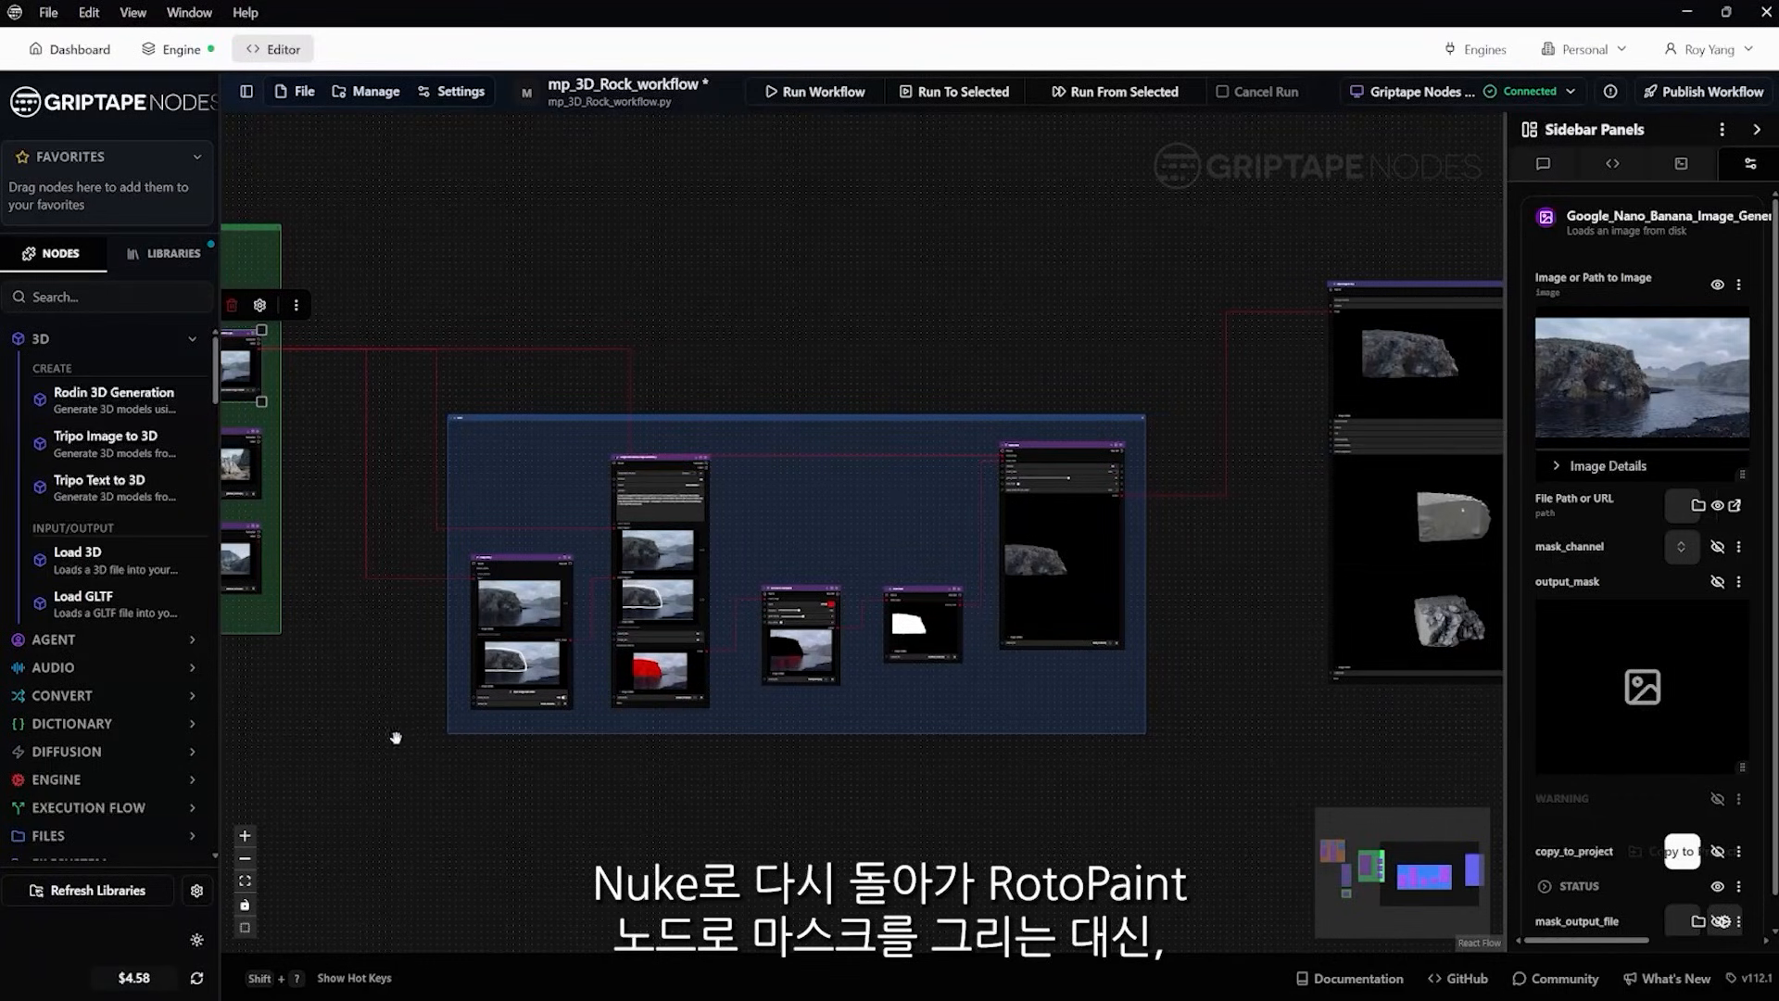
Open the Image Bash editor of the Image Bash_1 node to inspect the white outline around the cliff
scroll(412, 651, up, 5)
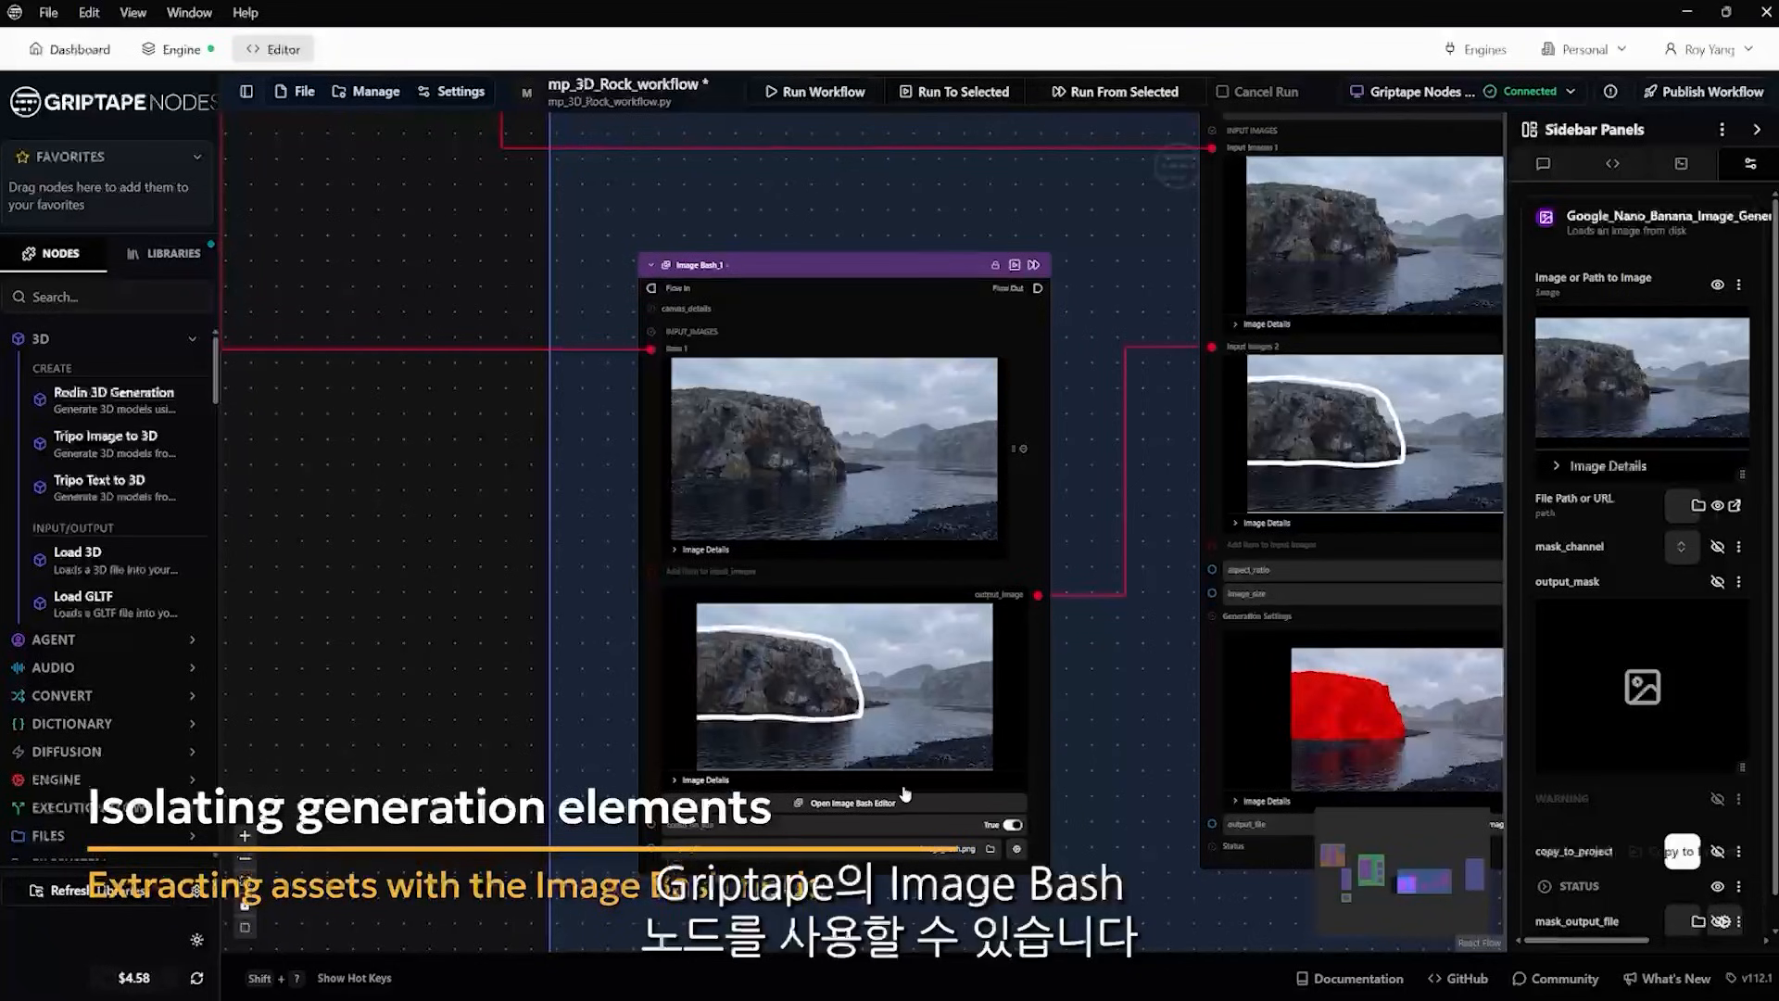
click(862, 818)
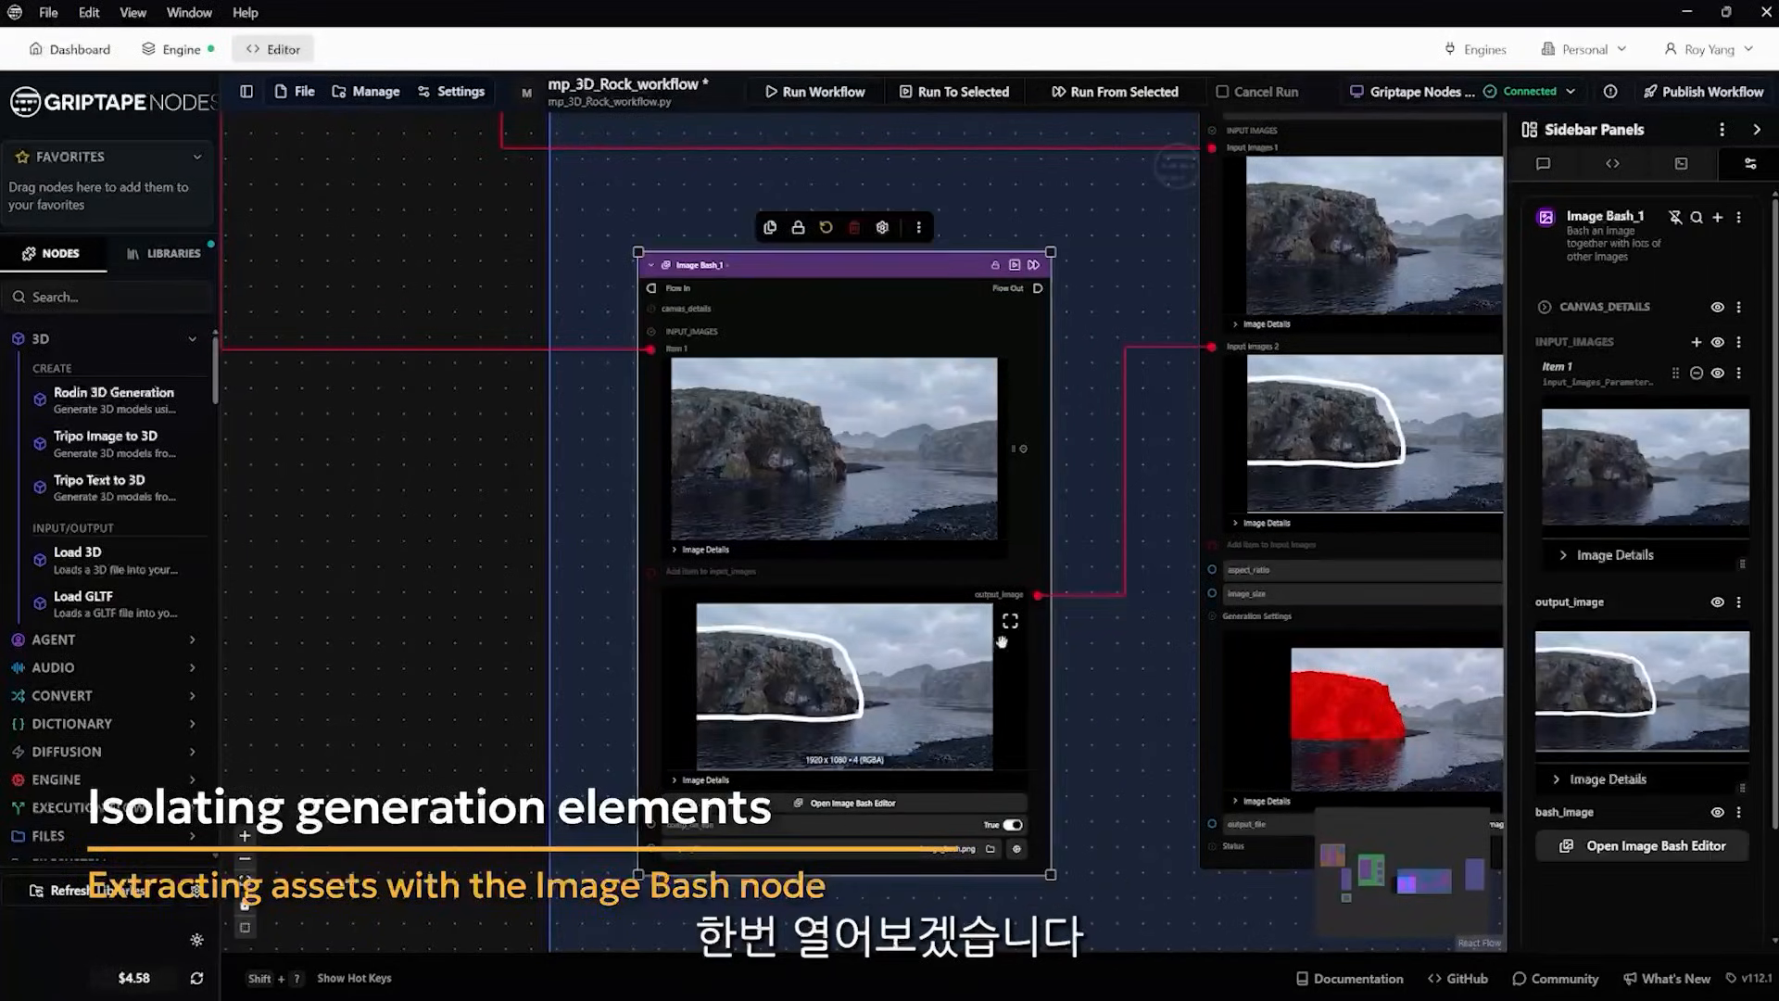
click(857, 810)
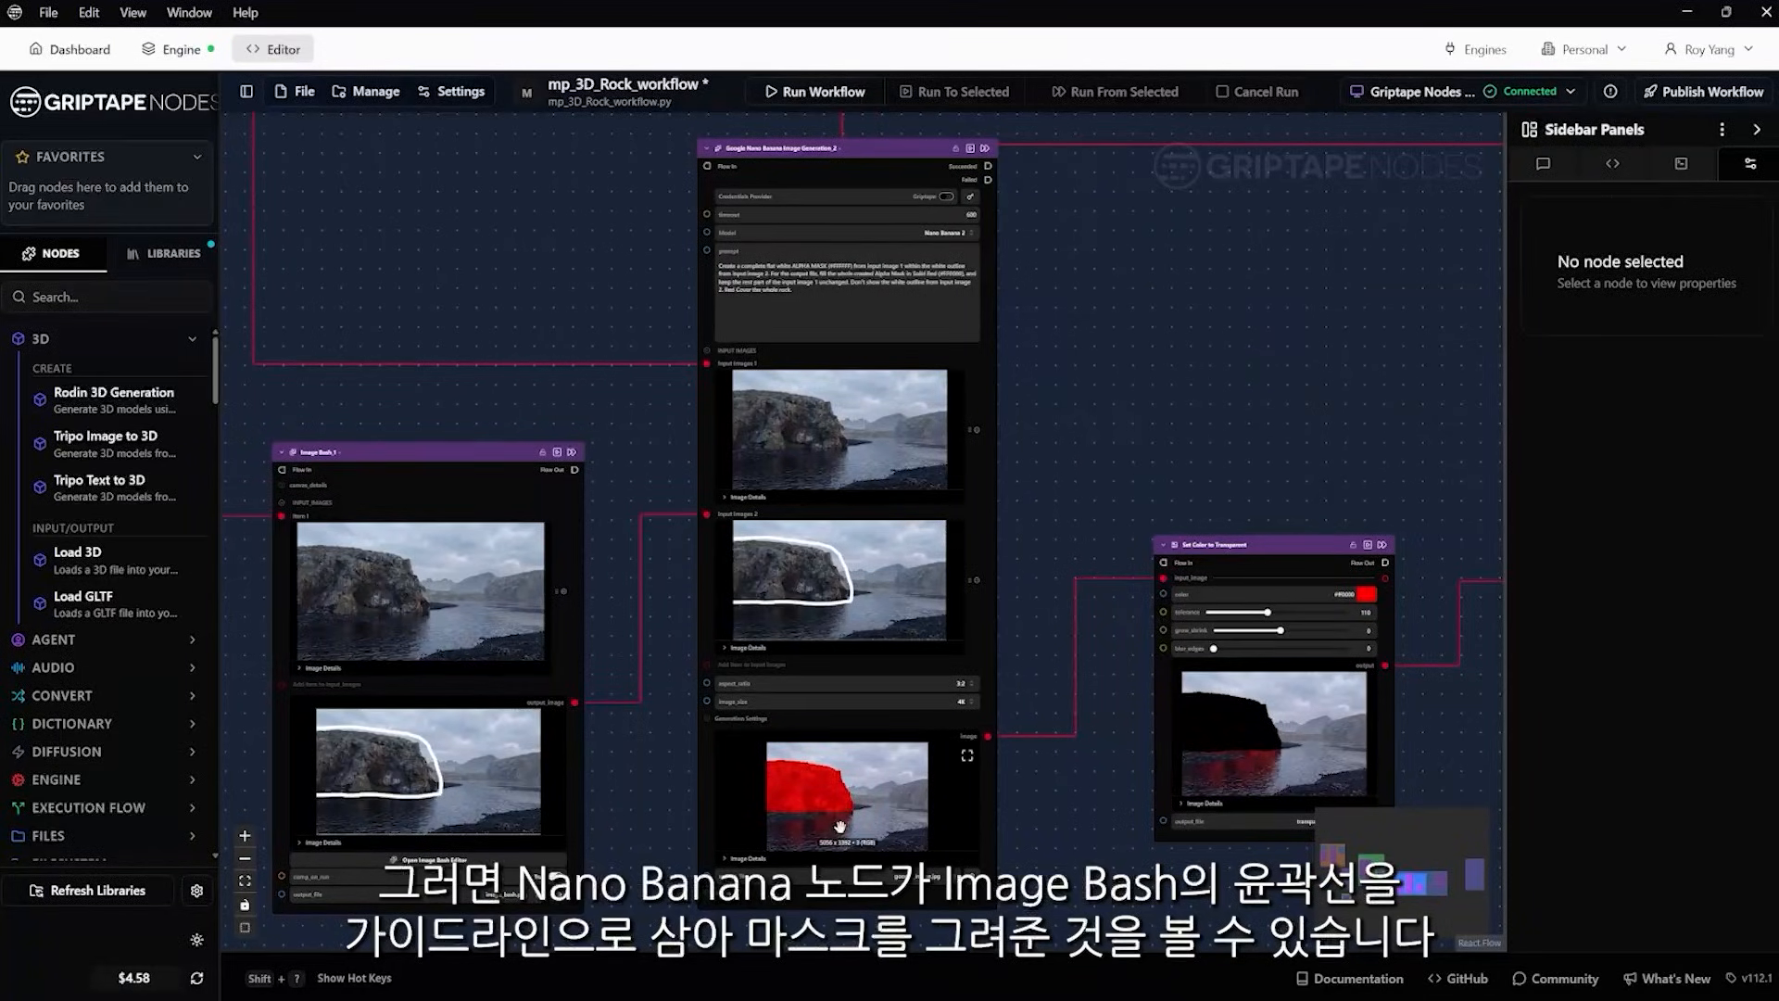
Examine the red cliff mask and the outlined input image in the masking group's Google Nano Banana image generation node
scroll(825, 809, up, 3)
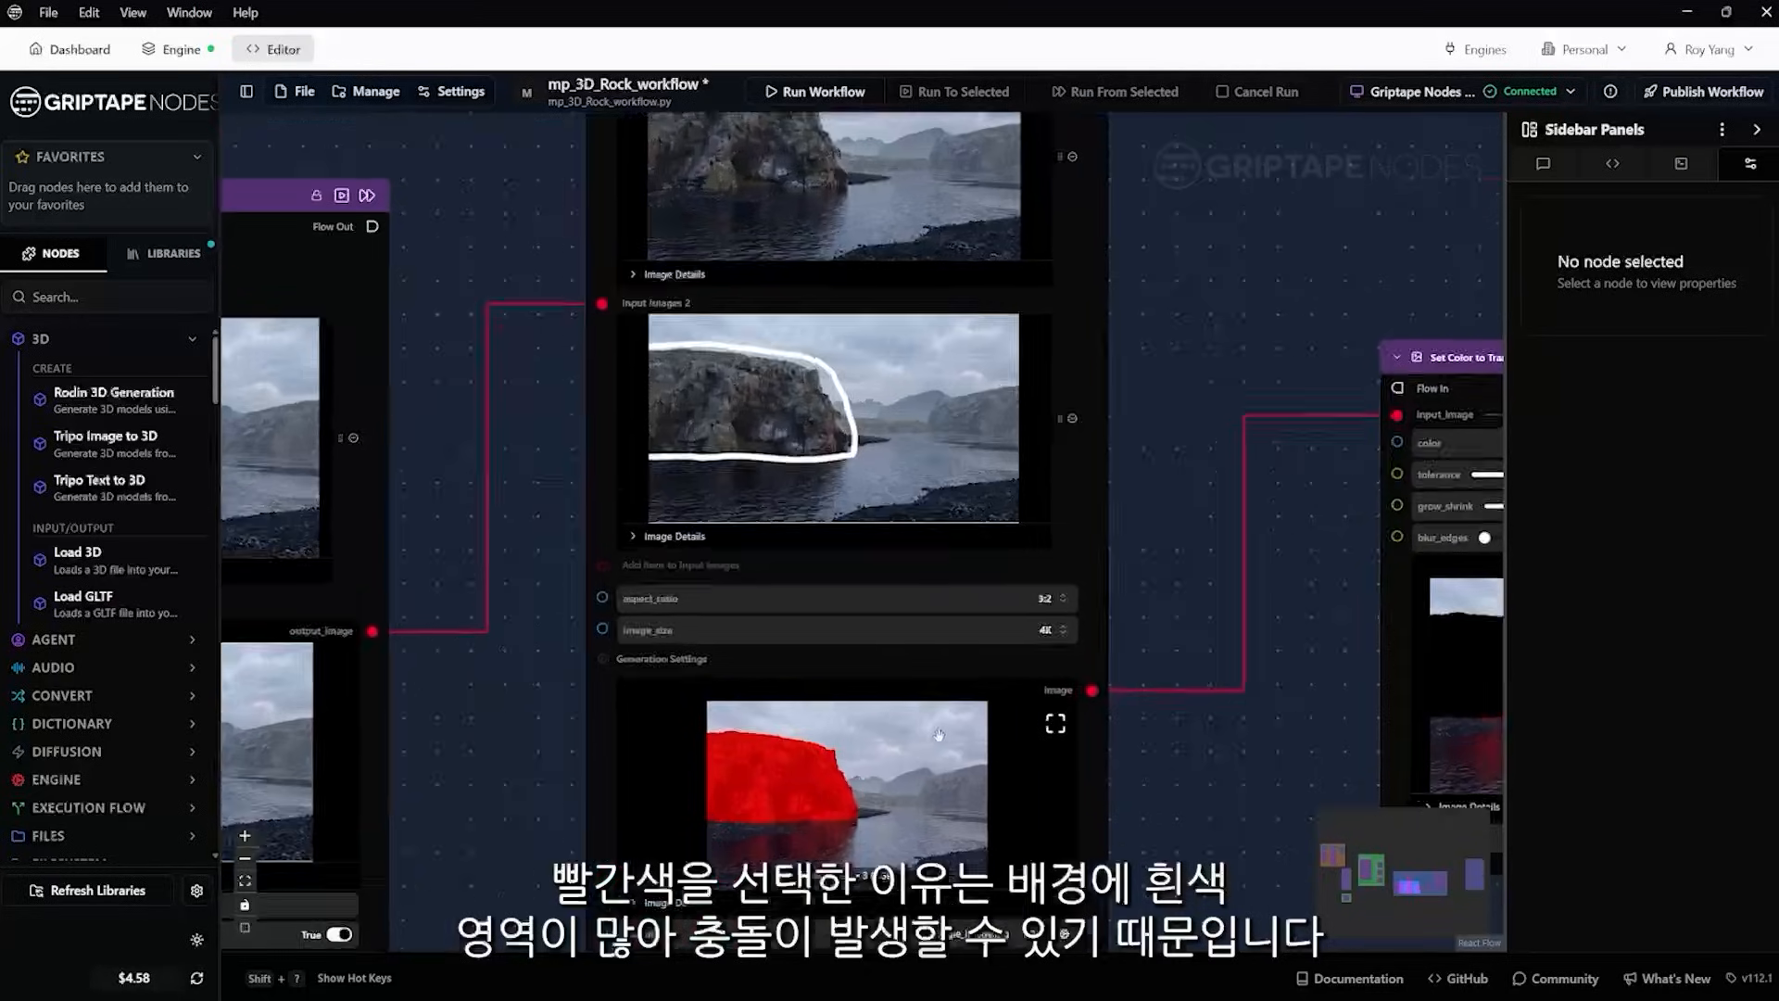
scroll(943, 729, up, 5)
scroll(895, 744, down, 4)
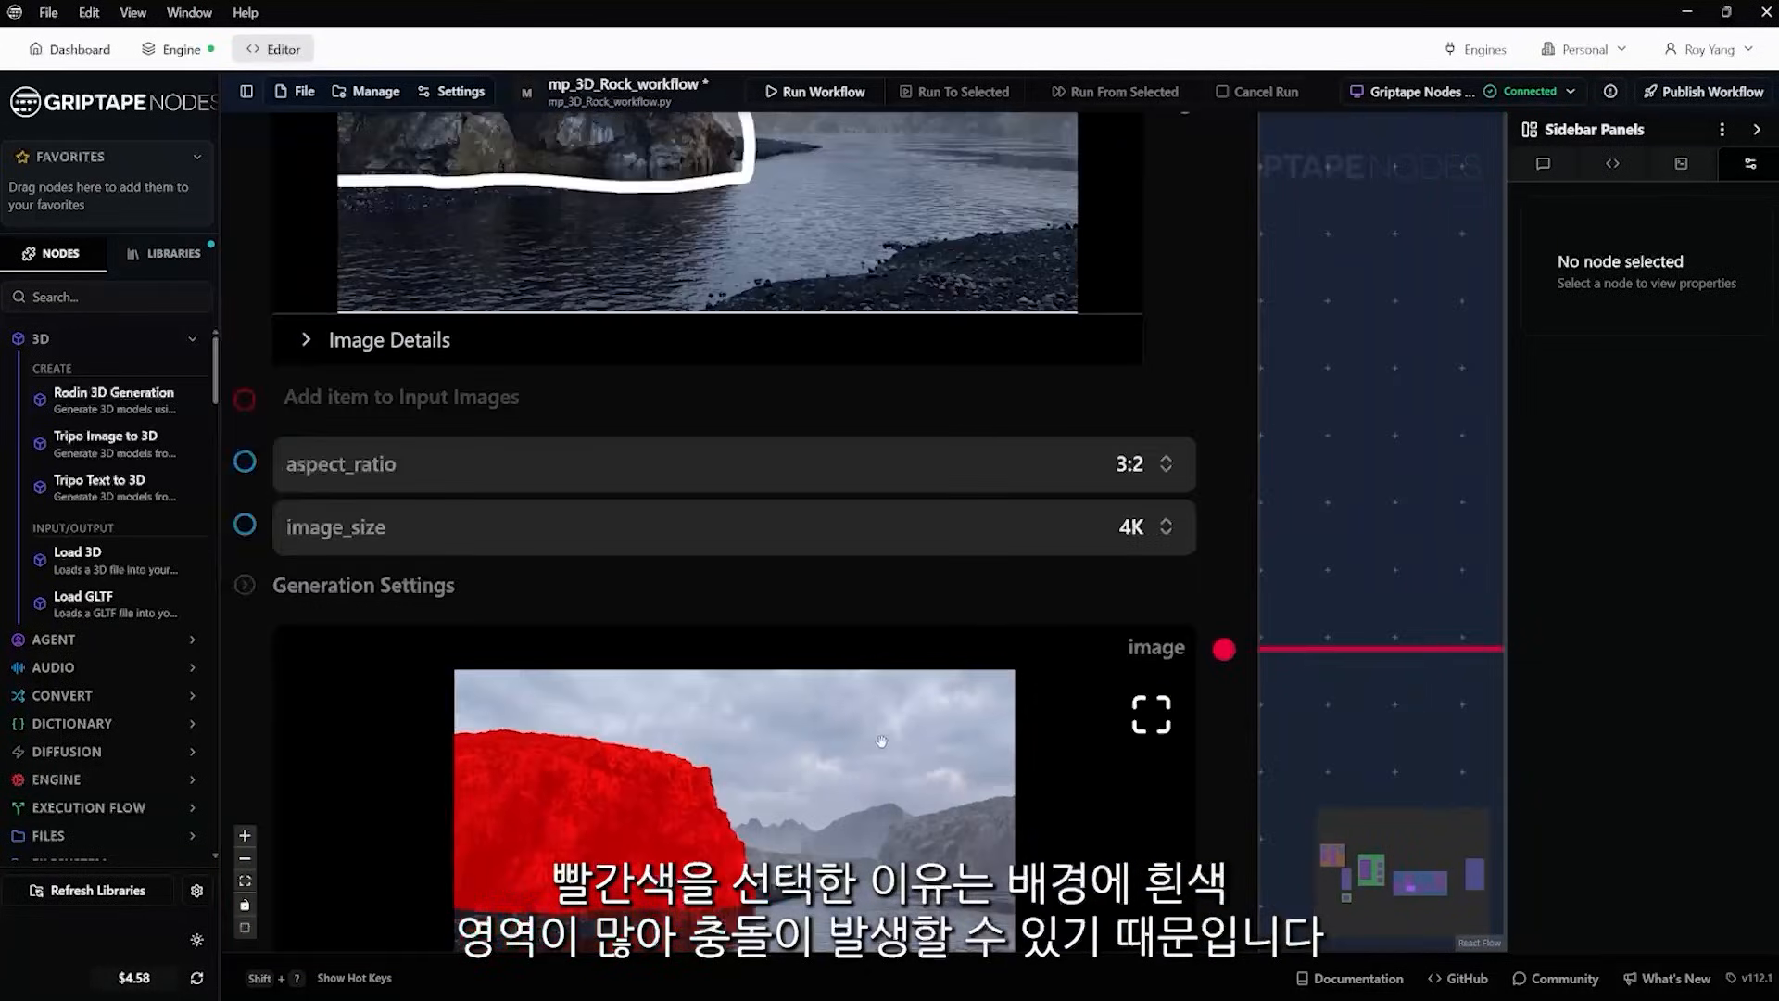
scroll(776, 784, down, 5)
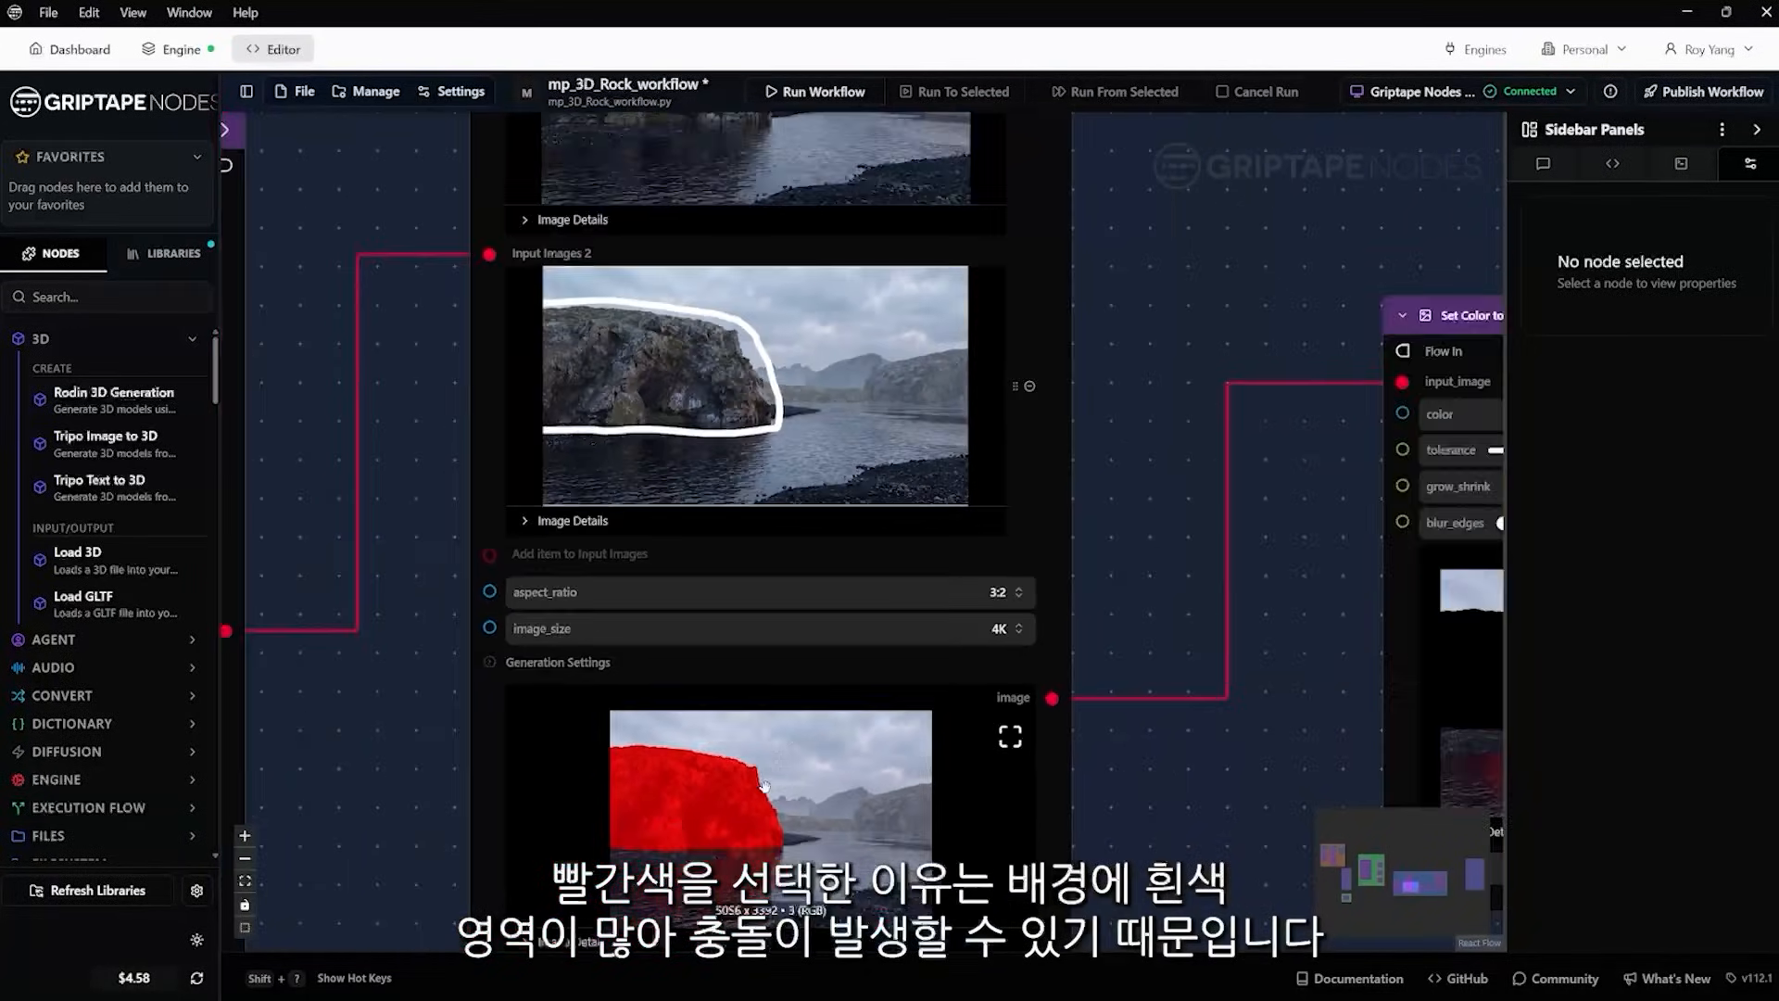
Follow the red mask through the Set Color to Transparent and Invert Mask nodes to the isolated rock in Apply Mask
drag(1282, 649, 1039, 543)
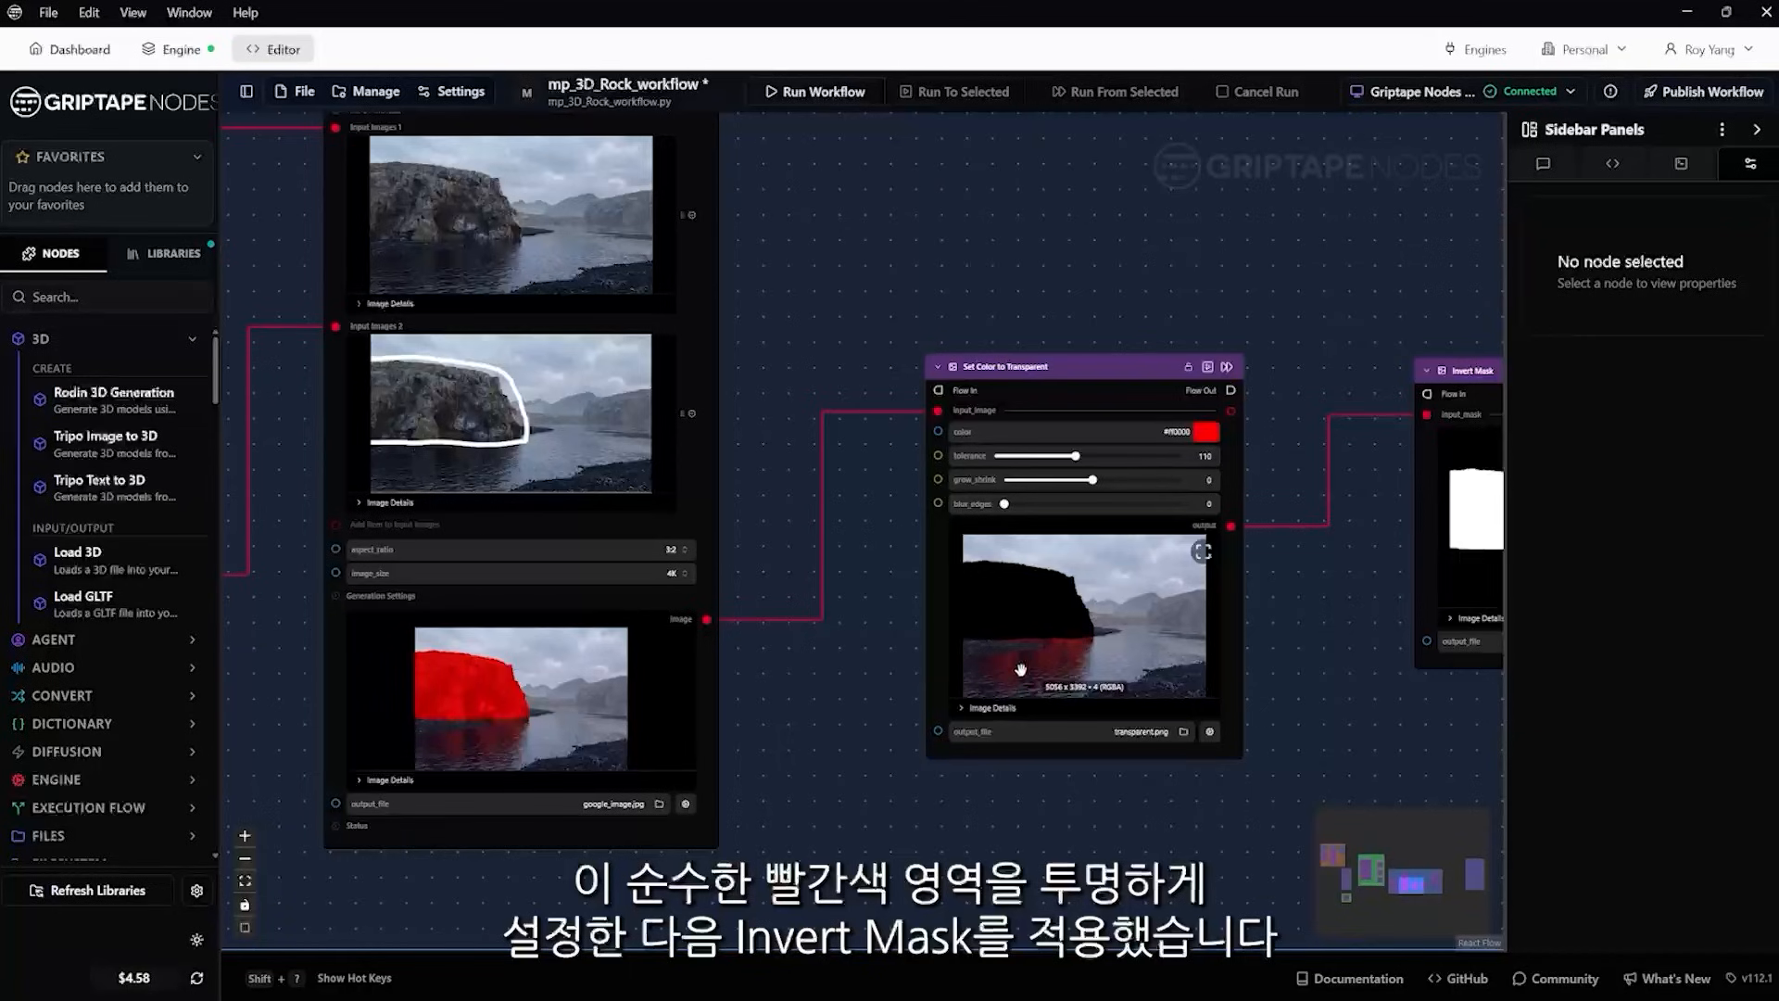
drag(1320, 607, 611, 606)
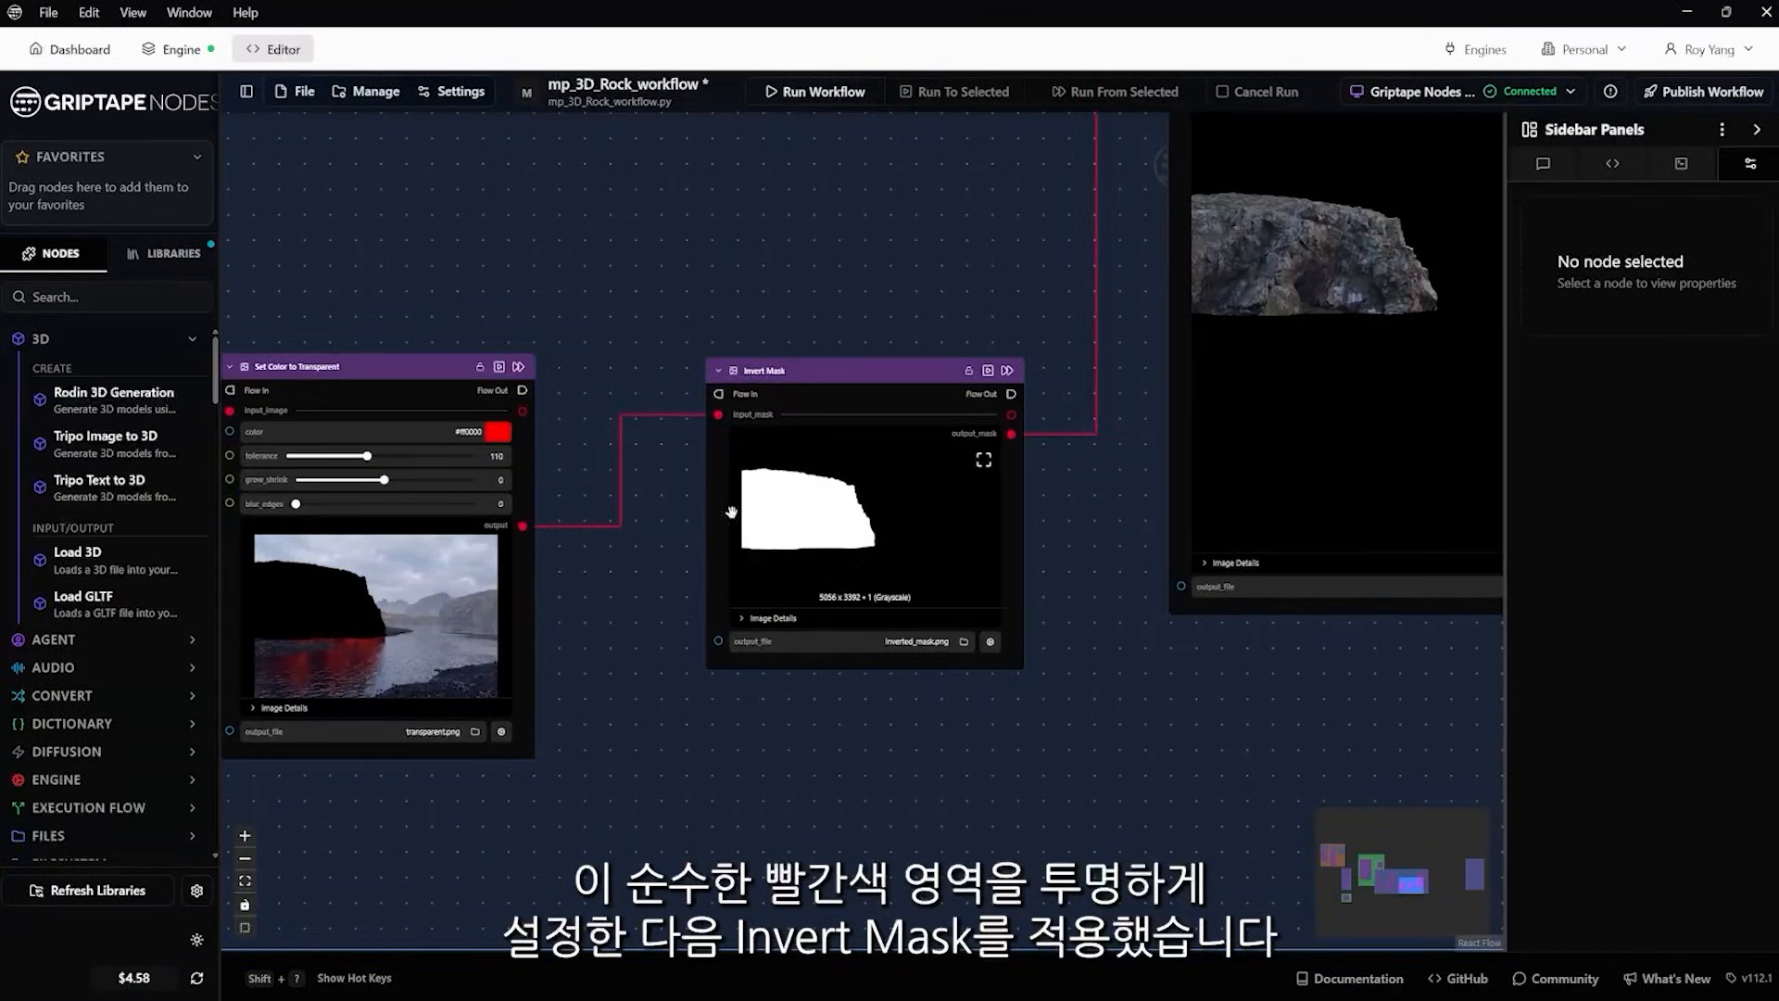
drag(1128, 529, 676, 648)
scroll(697, 629, down, 2)
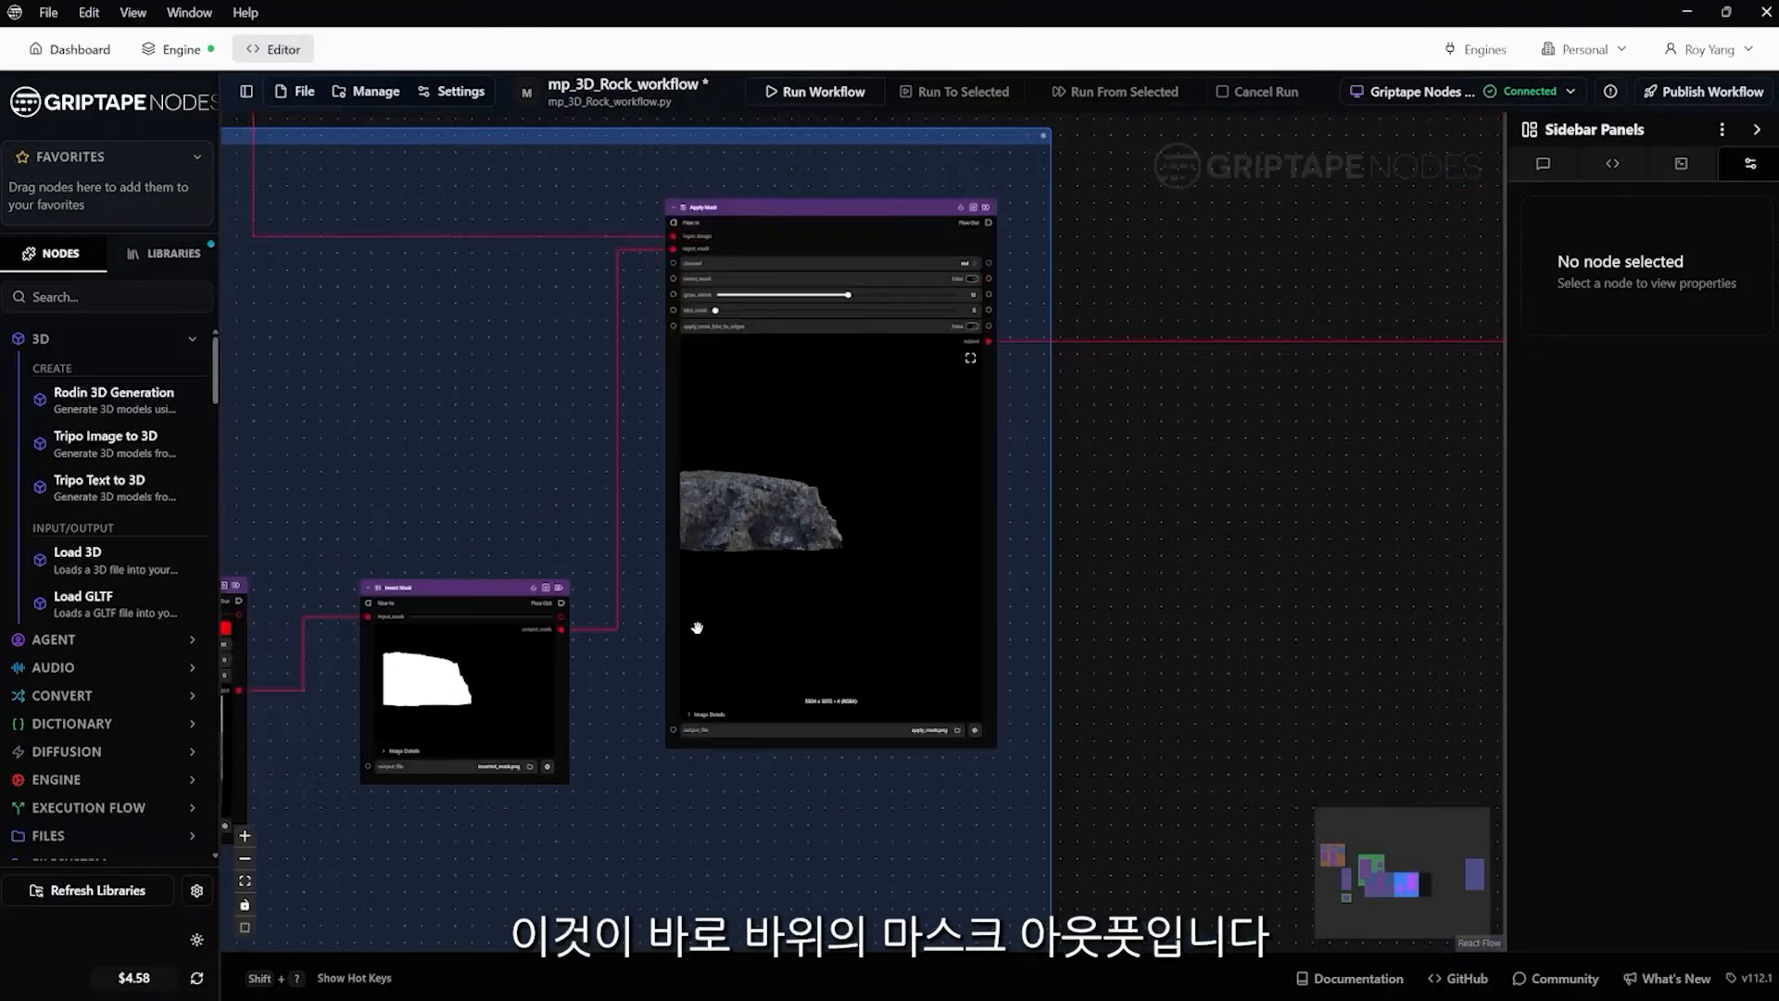
scroll(697, 628, down, 2)
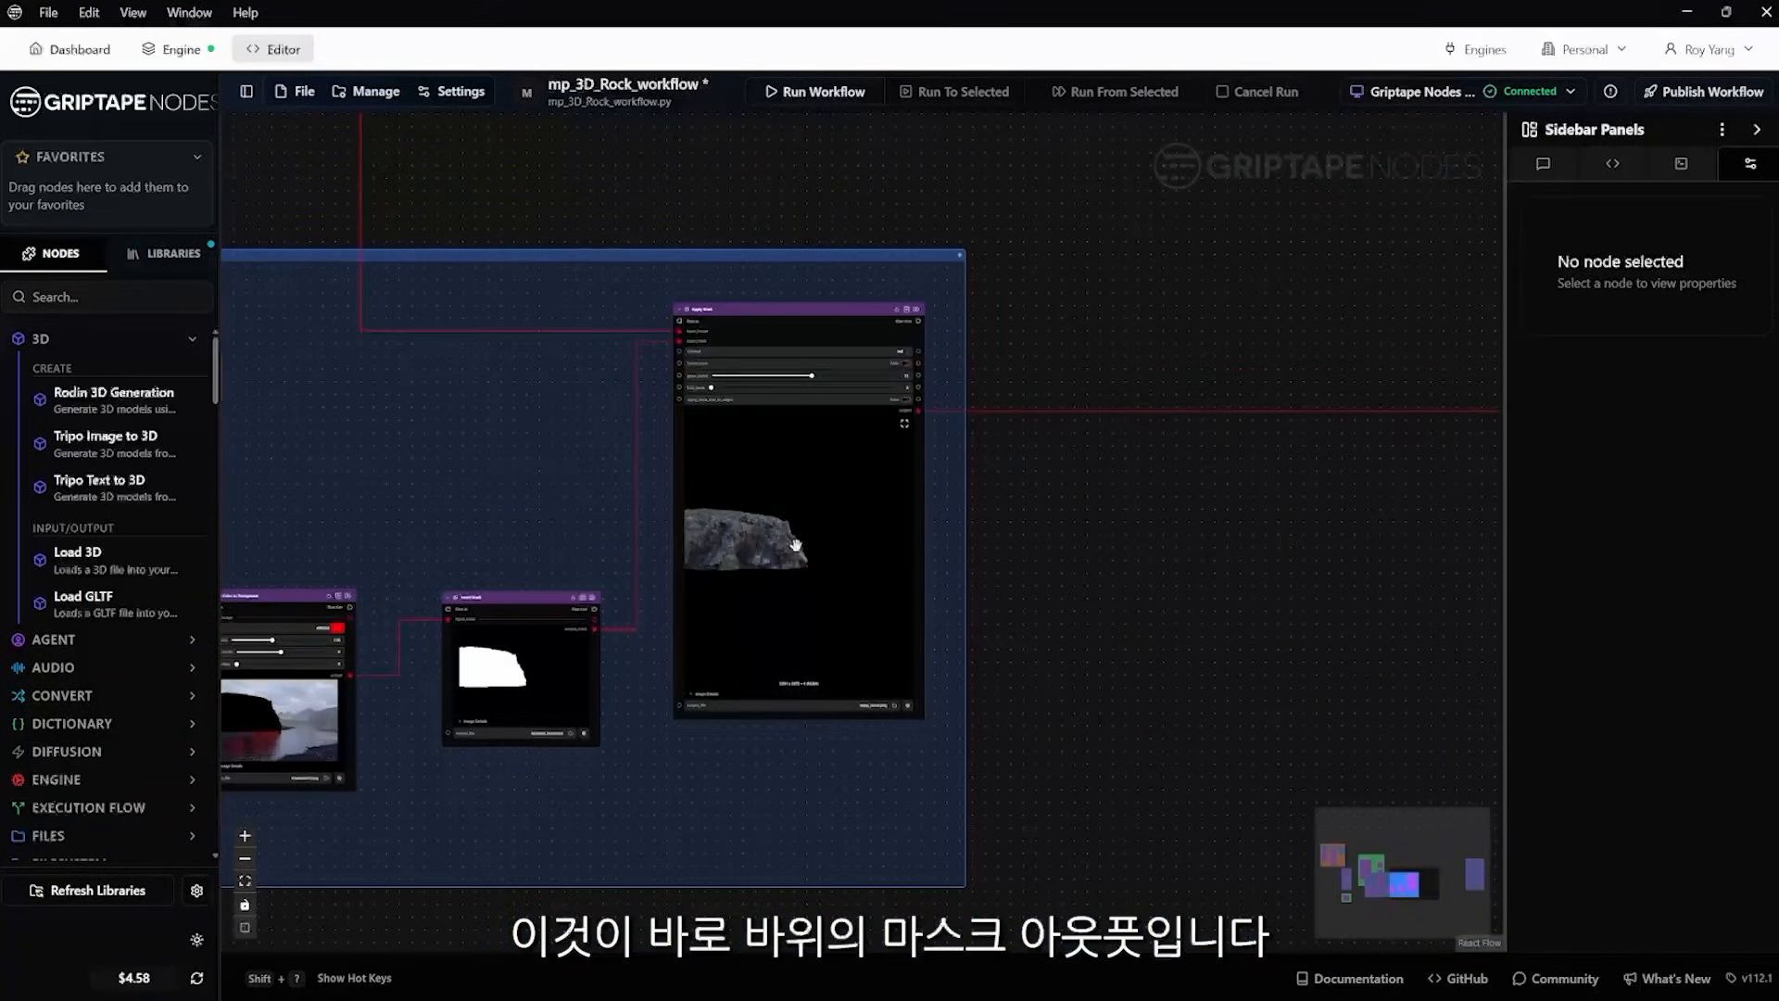
scroll(821, 558, down, 4)
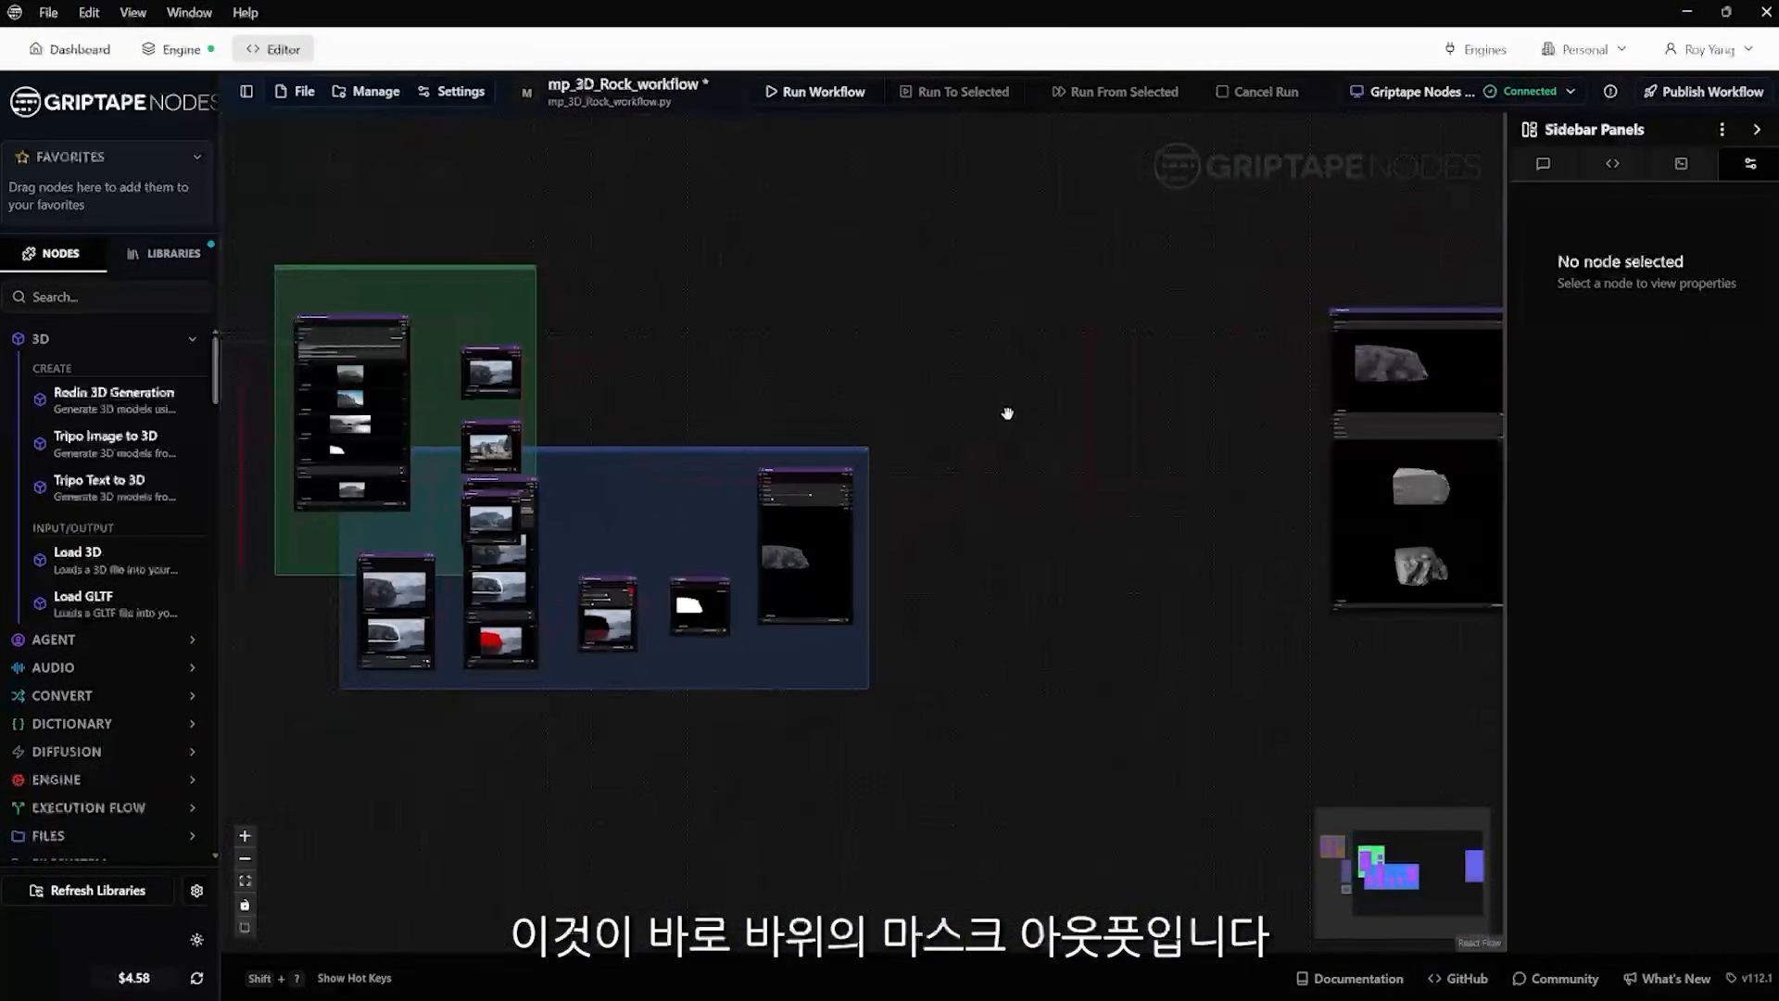
Follow the Apply Mask output to the Tripo Image to 3D_1 node and inspect its input image and model previews
drag(1008, 413, 788, 497)
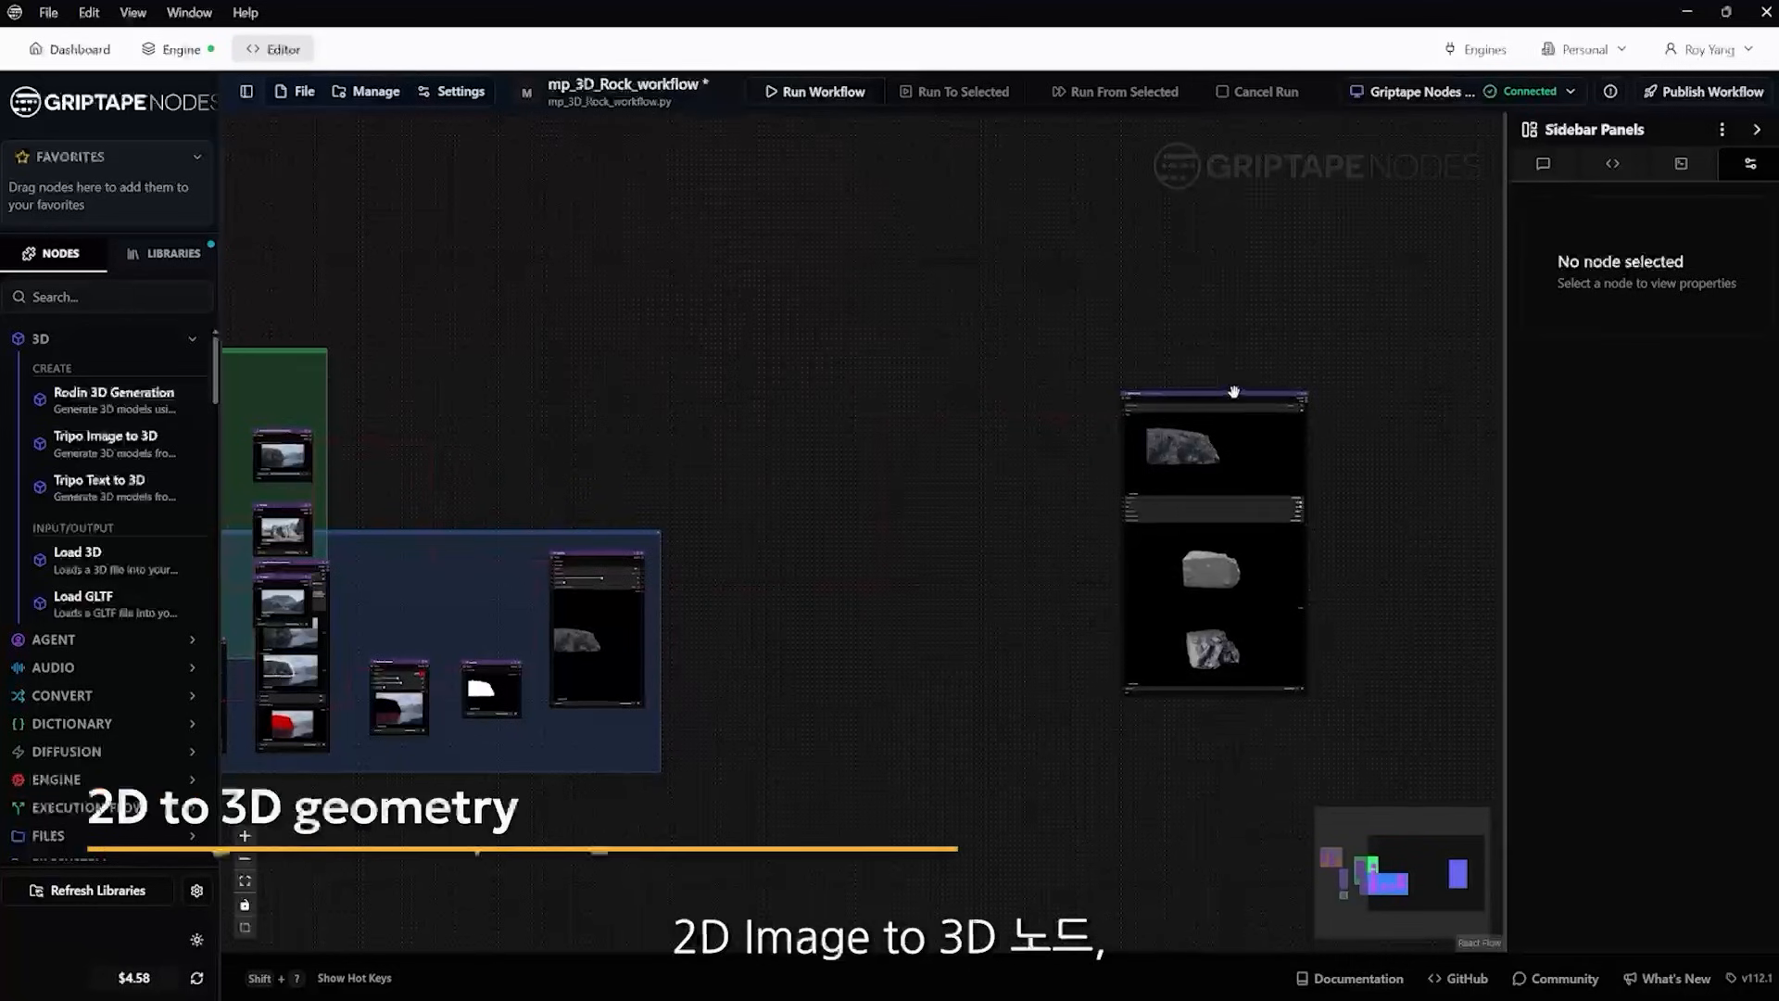
drag(1233, 392, 1007, 435)
scroll(890, 463, up, 3)
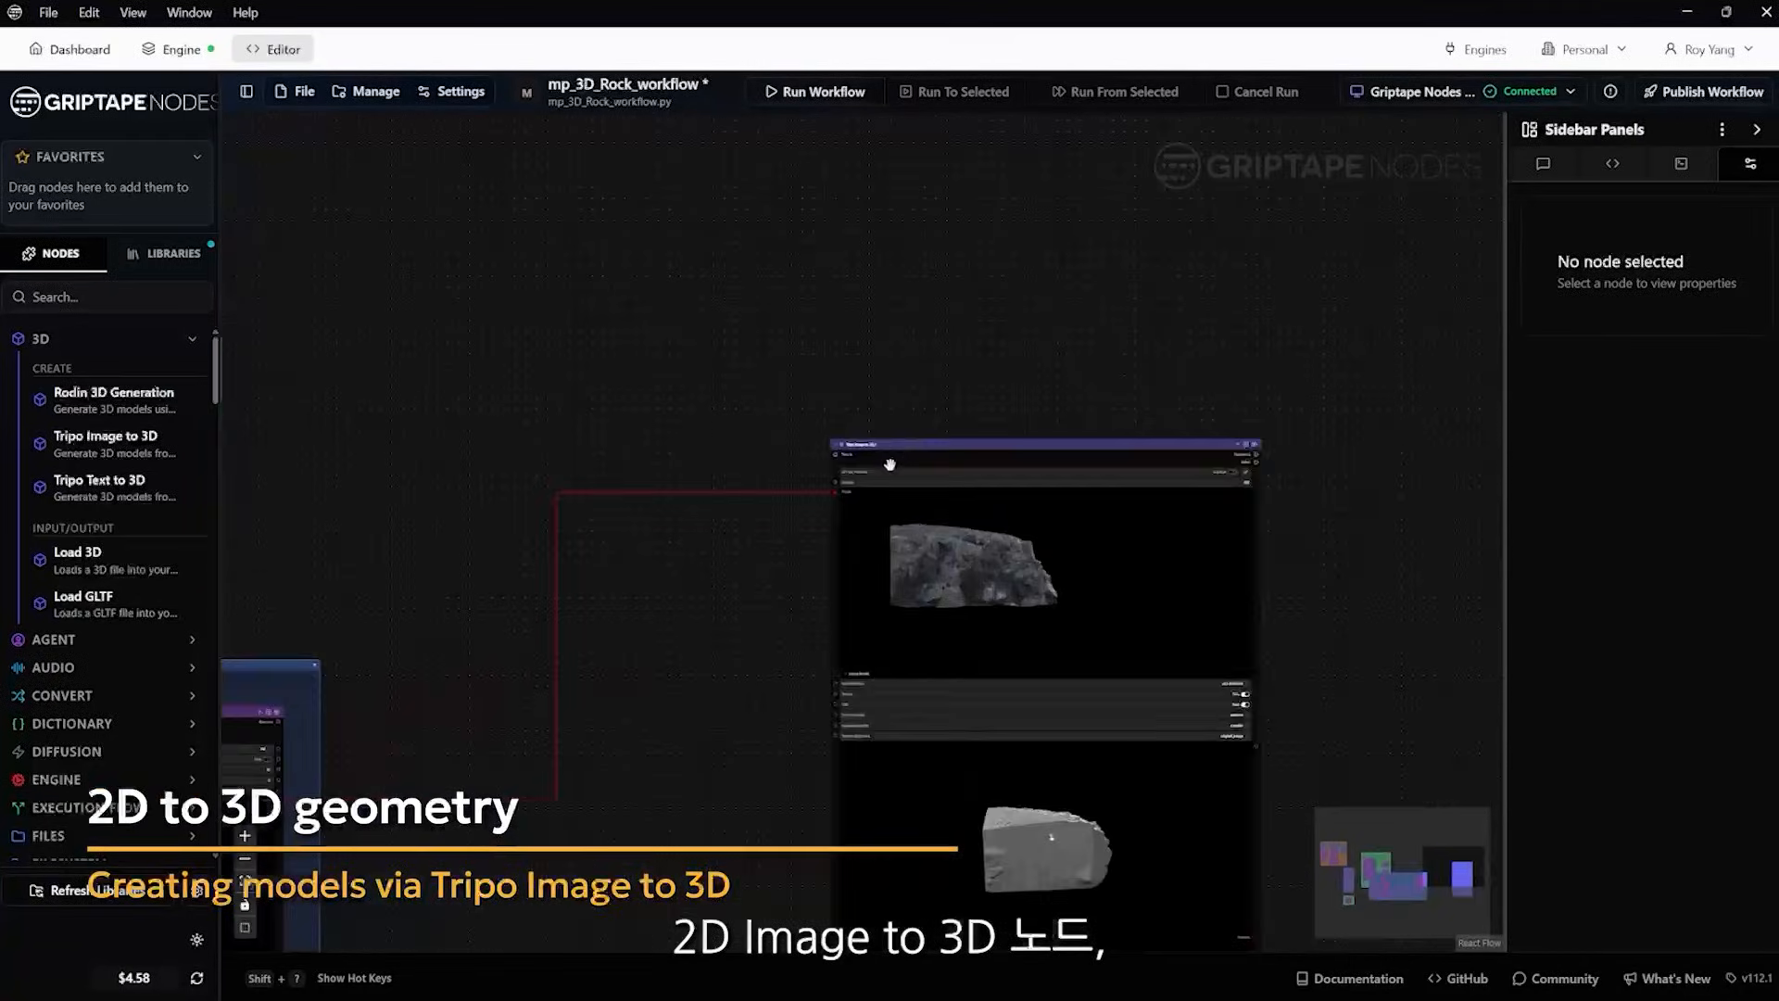
scroll(890, 464, up, 5)
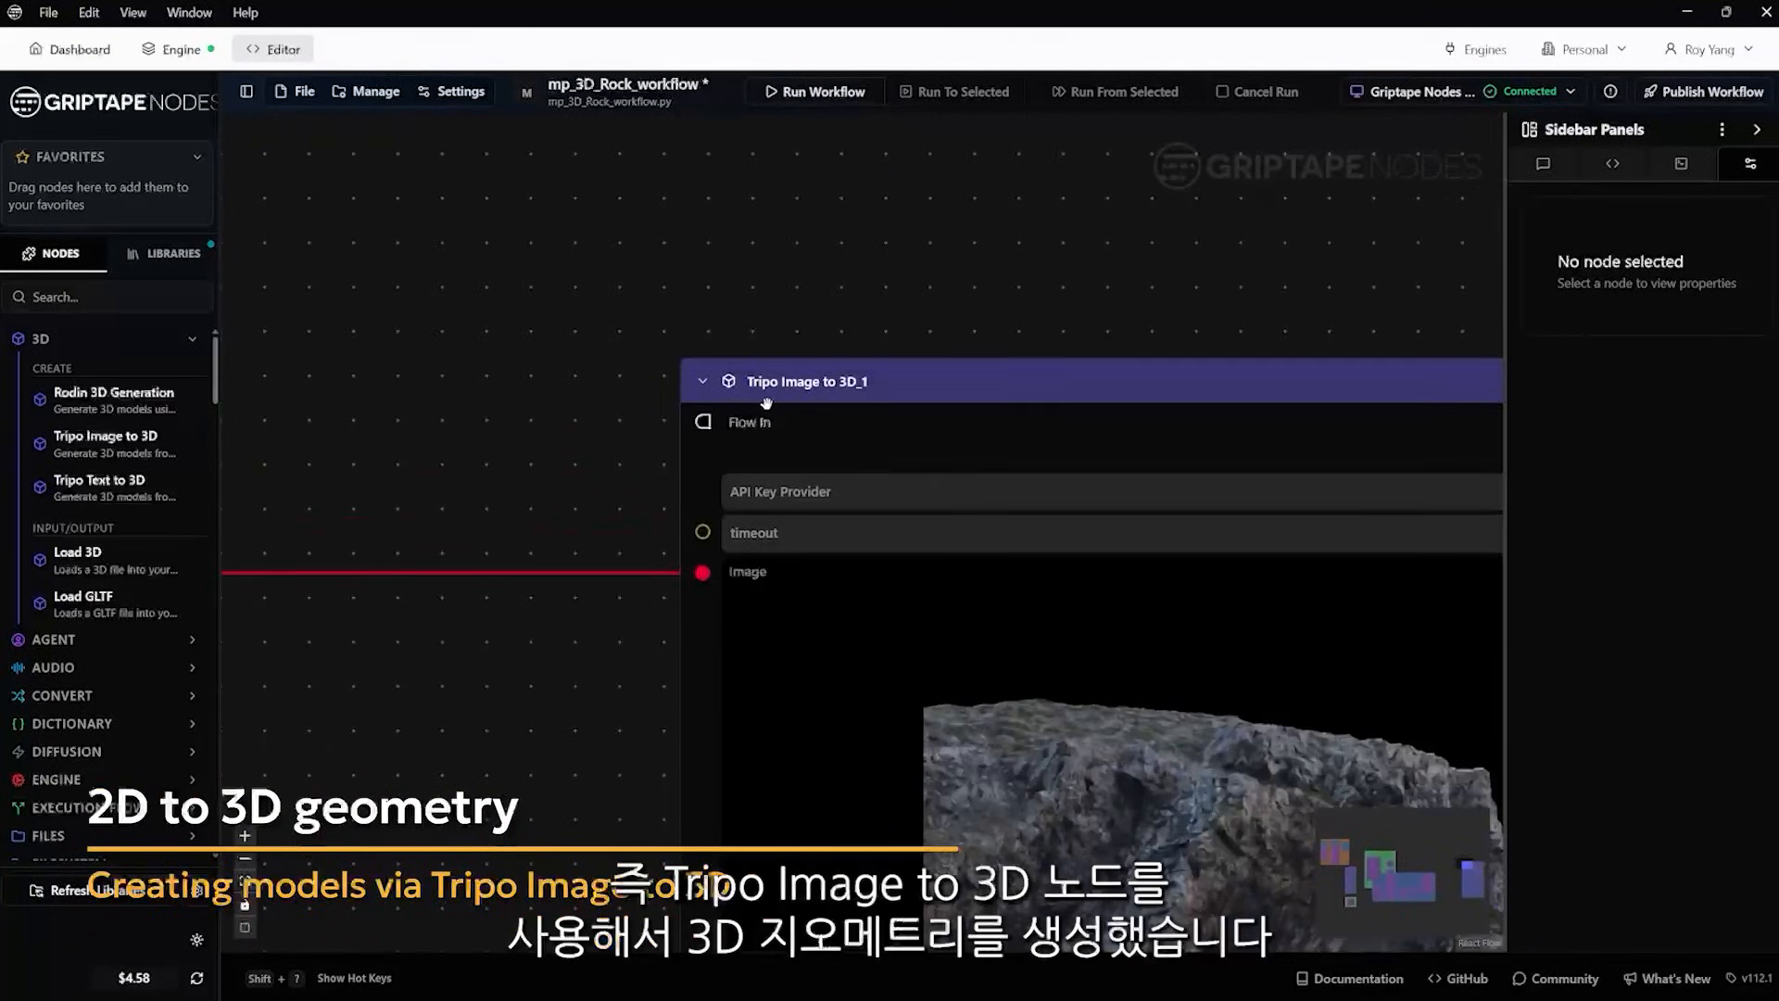
scroll(834, 408, down, 5)
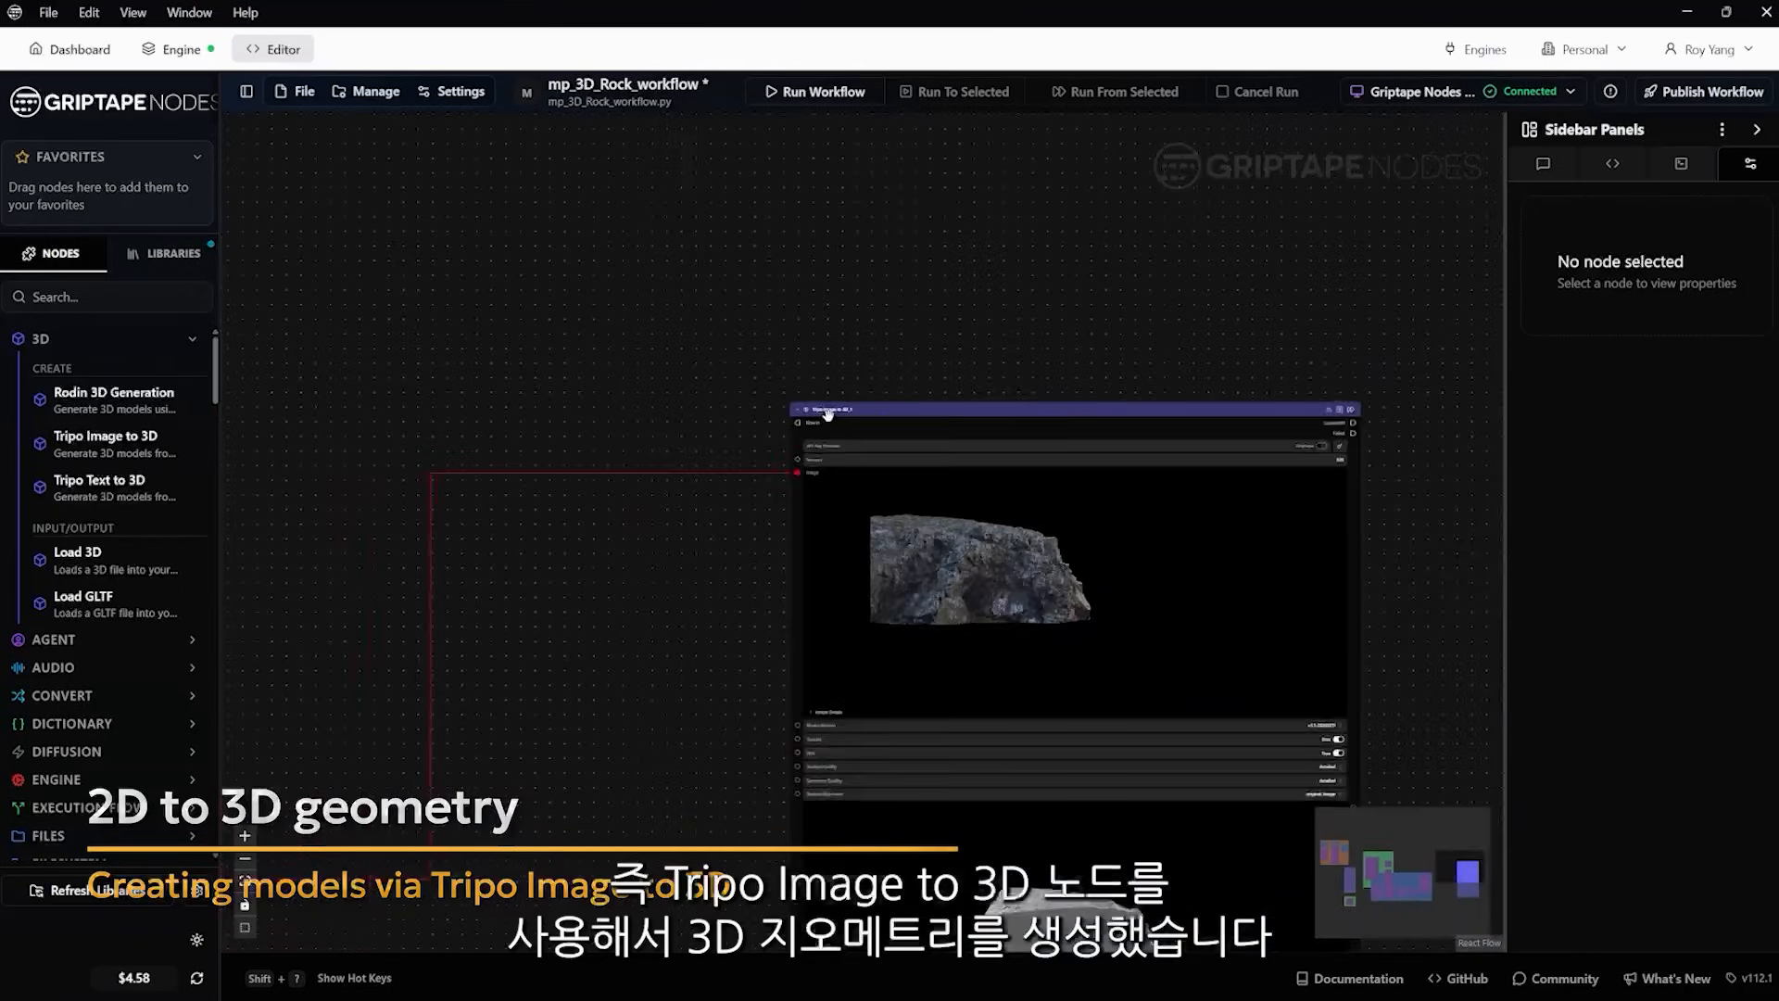
drag(735, 529, 700, 416)
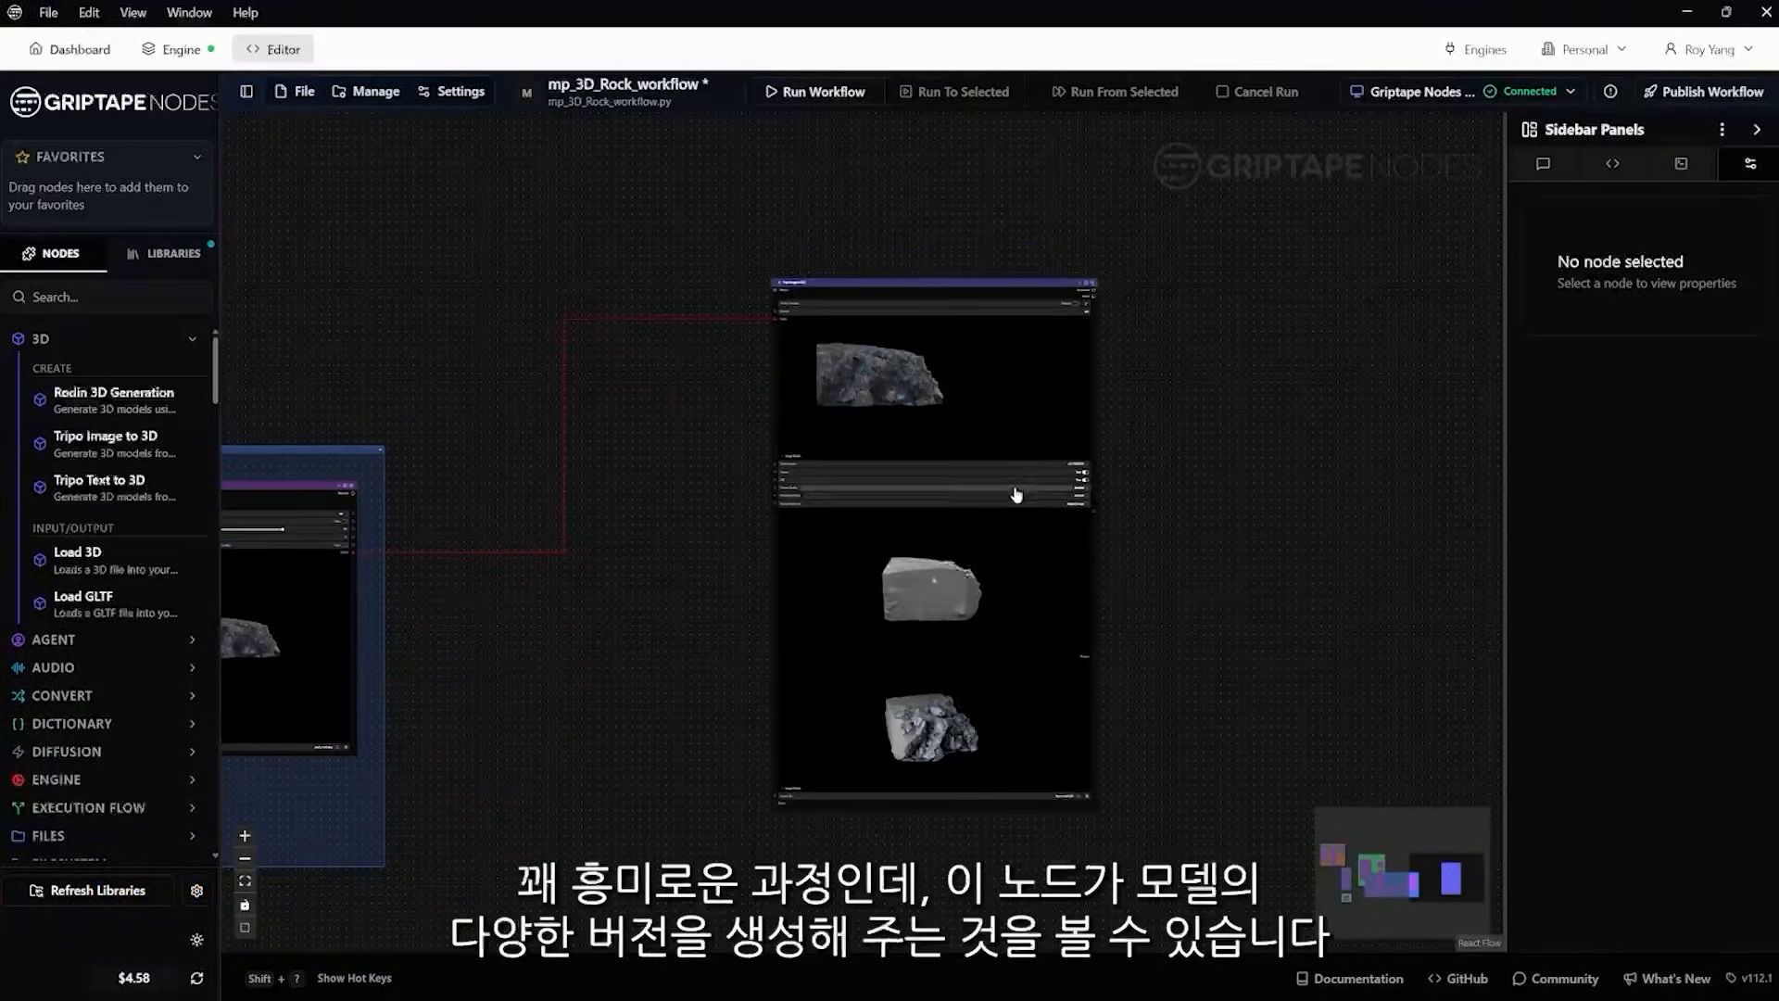
Review the texture and geometry quality settings in Tripo Image to 3D_1 and rotate its 3D rock preview to the textured face
scroll(1017, 494, up, 5)
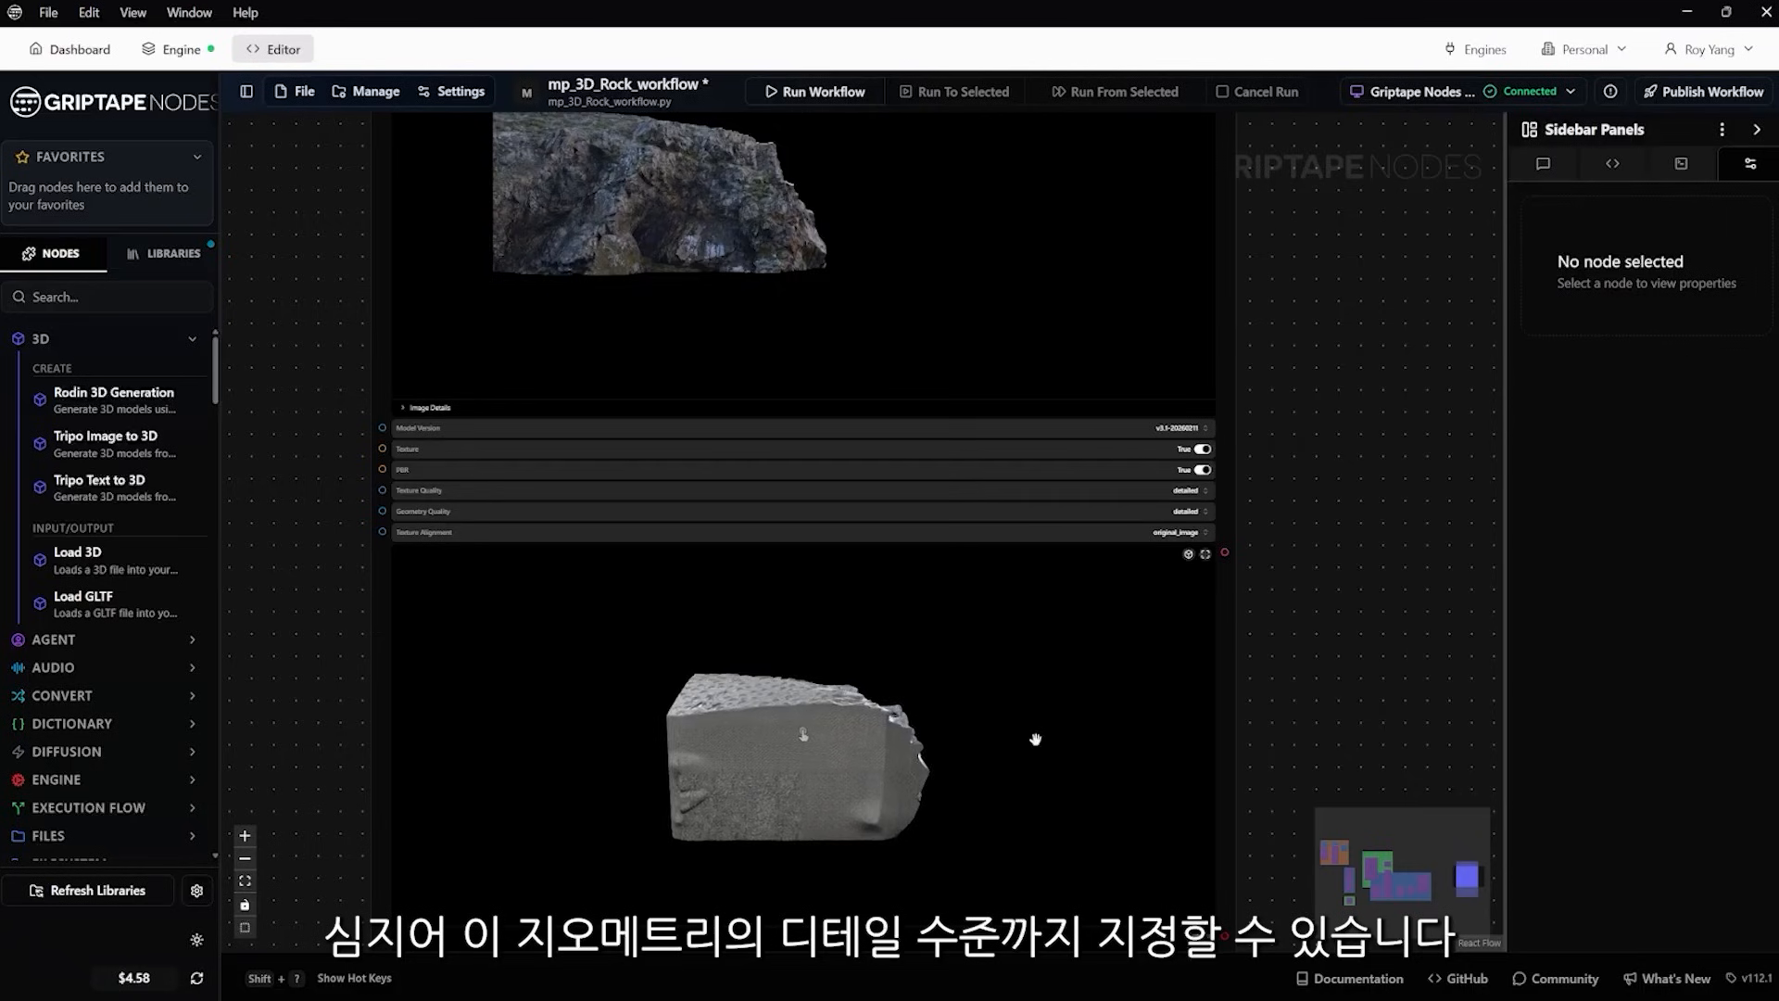
drag(1333, 680, 1345, 505)
scroll(1345, 505, down, 2)
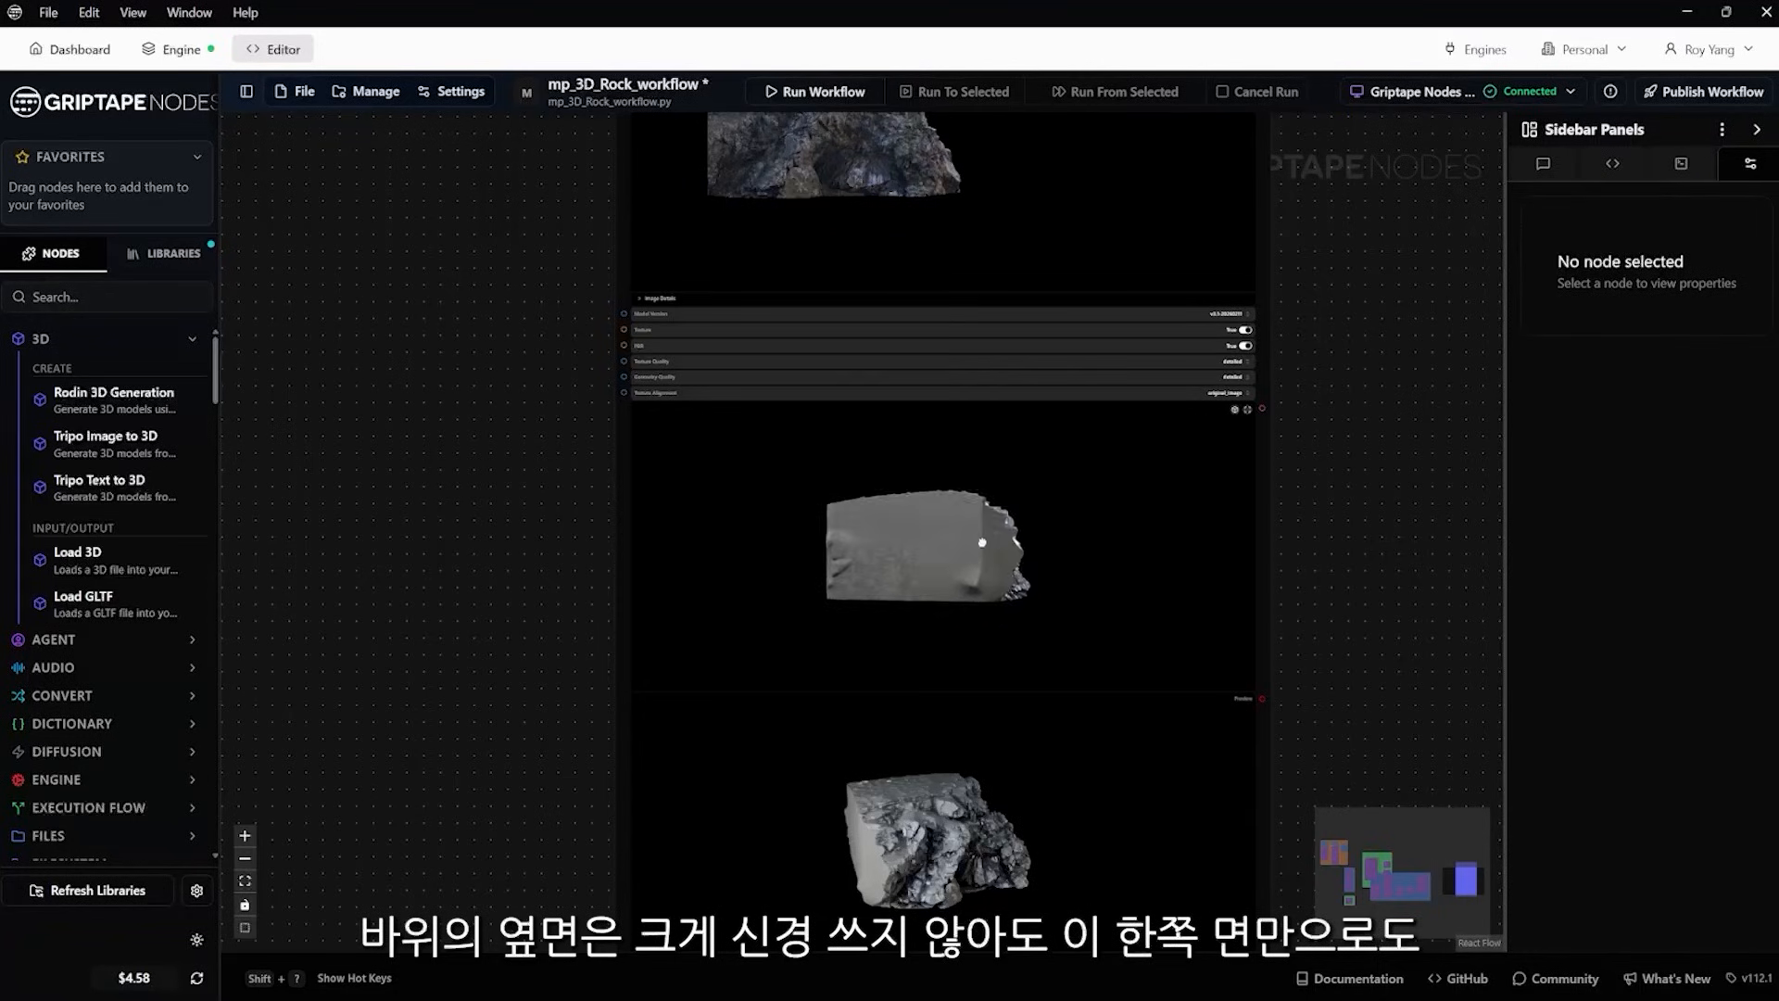
click(985, 579)
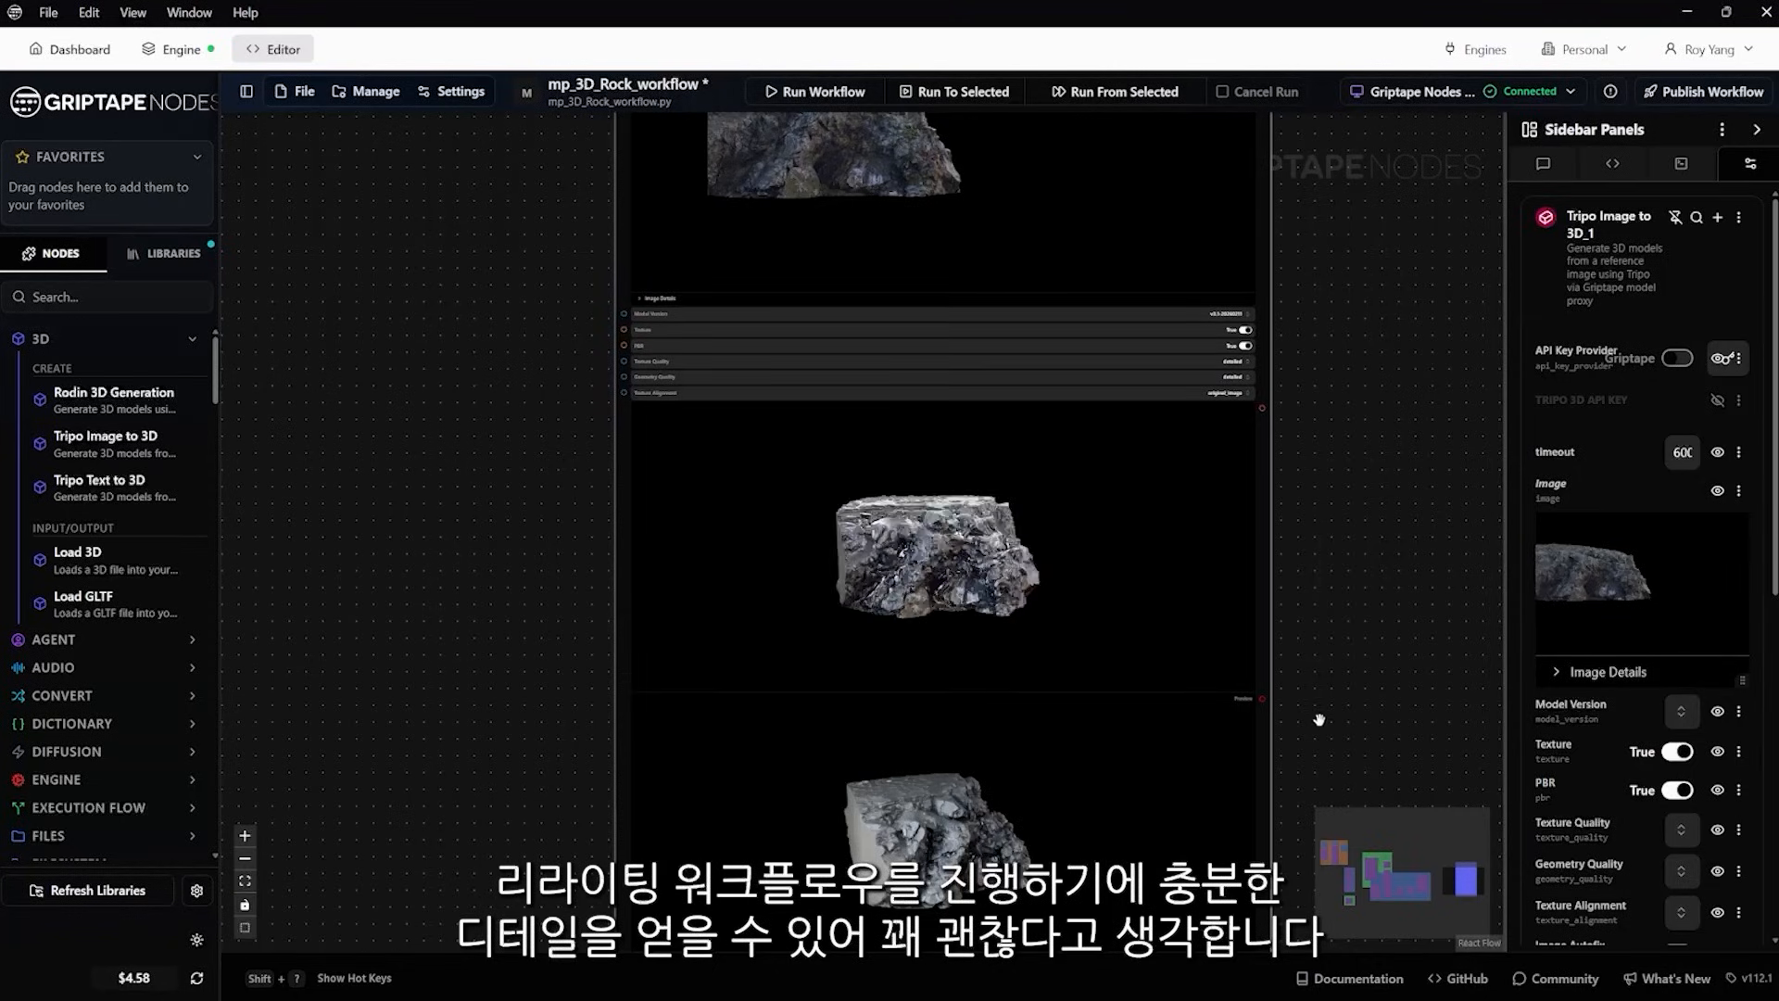
Check the output file tripo_model.glb at the end of the Tripo Image to 3D_1 node
scroll(1075, 648, down, 3)
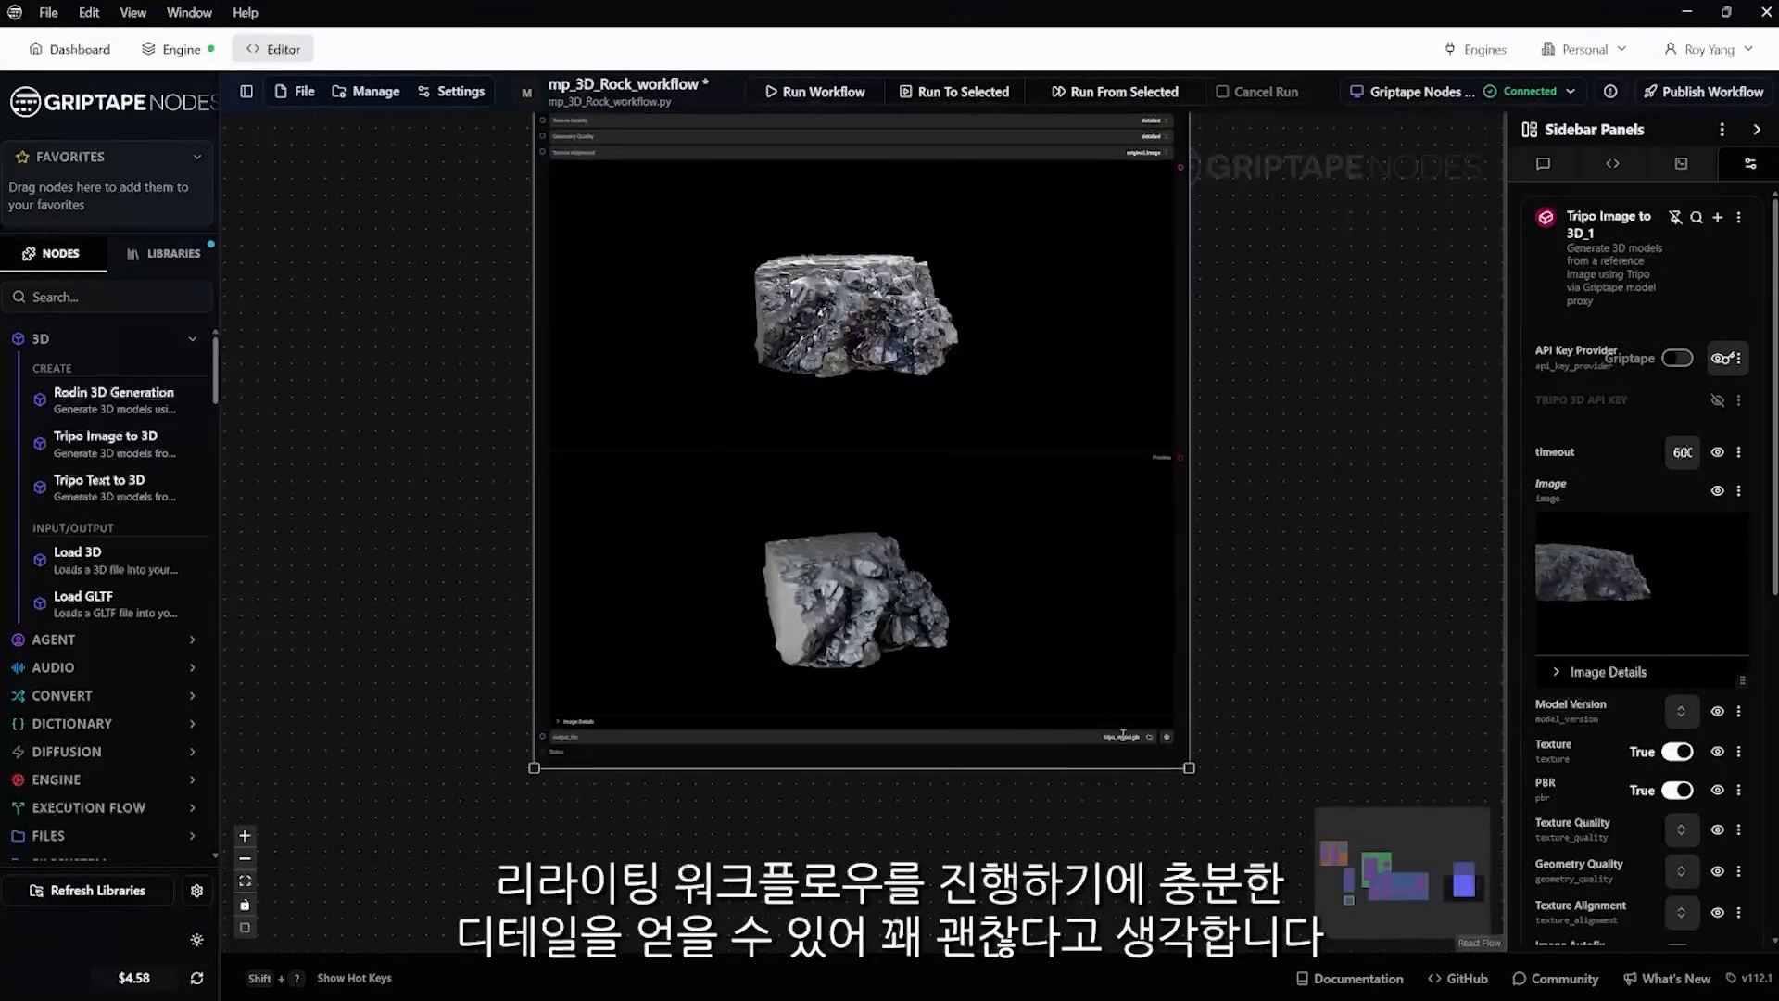
scroll(1122, 735, up, 4)
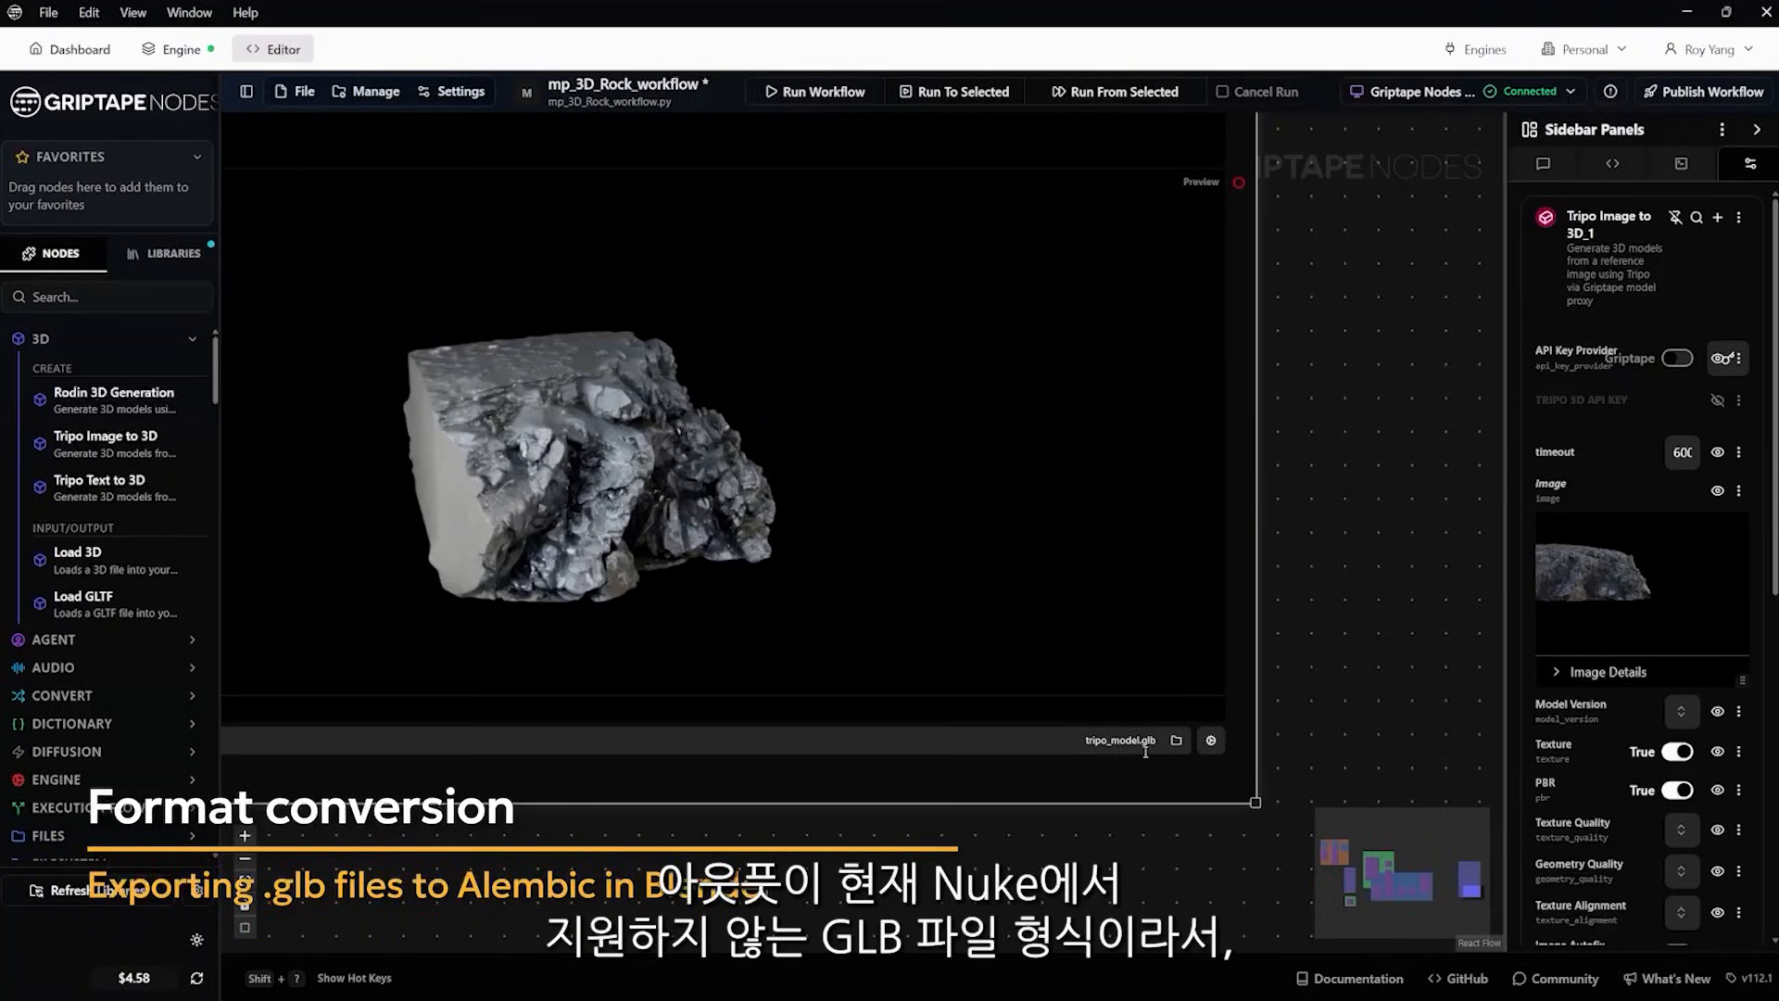
scroll(1317, 656, down, 2)
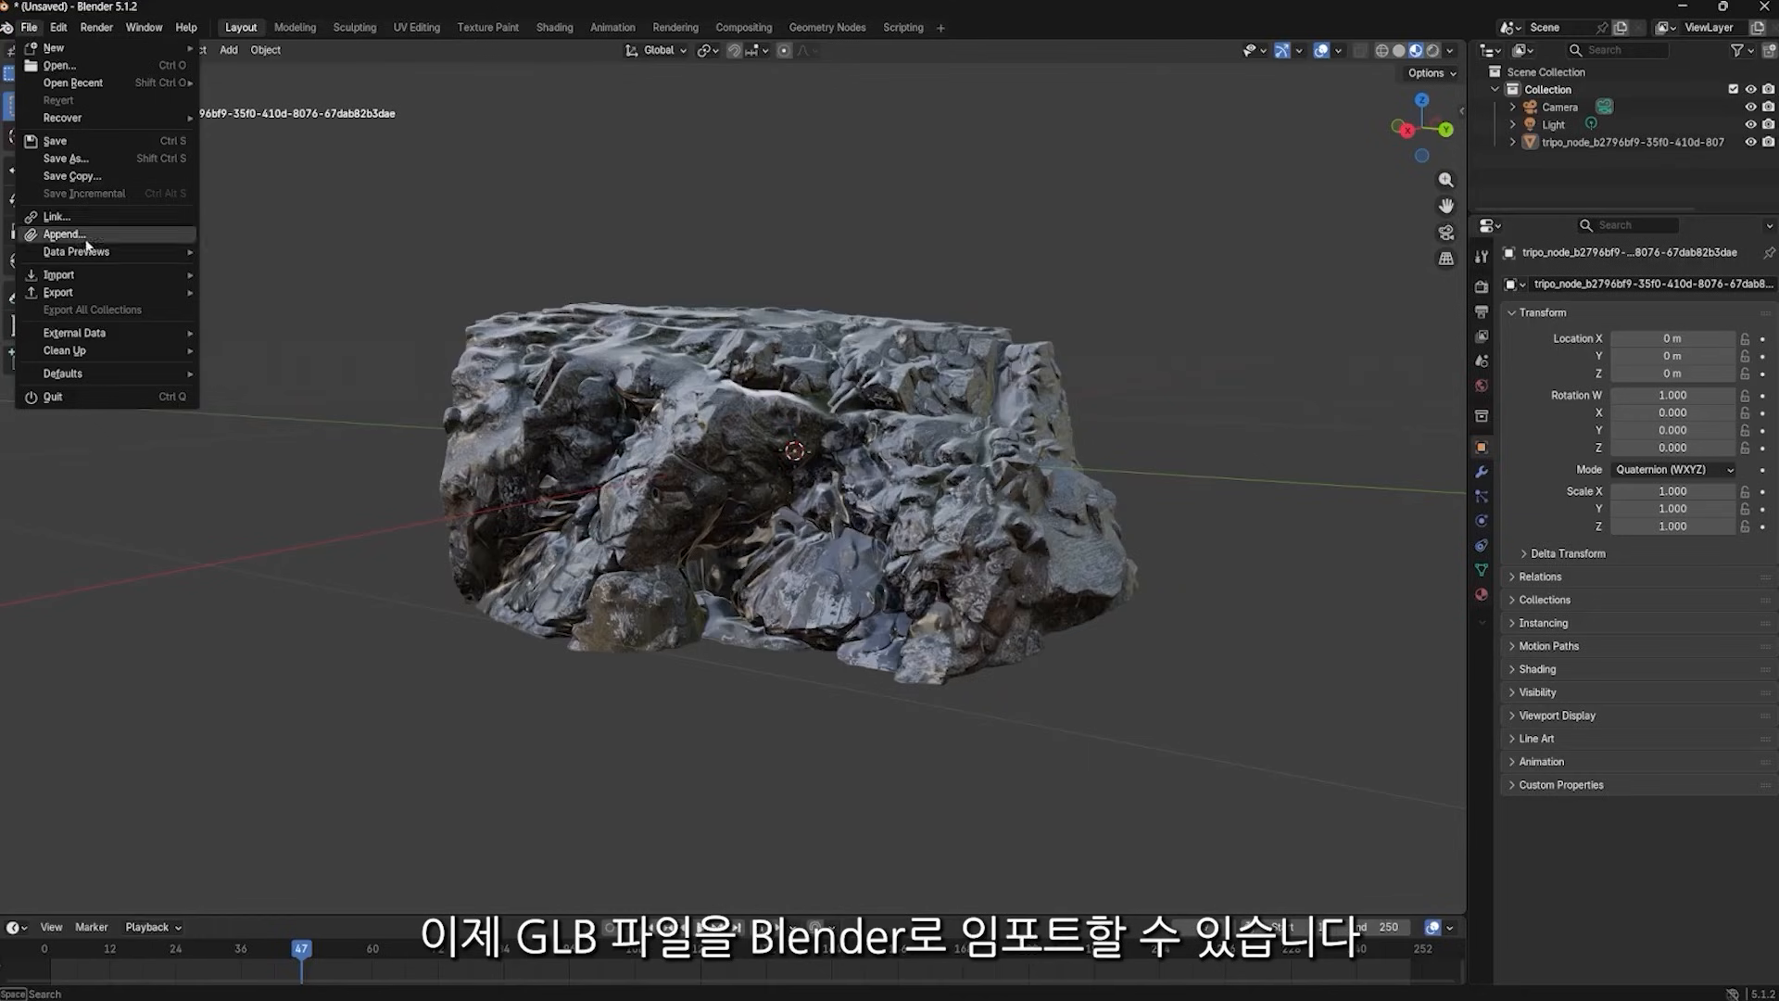
Switch to Blender, inspect the Tripo rock model from different angles, and review the available export formats without exporting
mouse_move(167, 274)
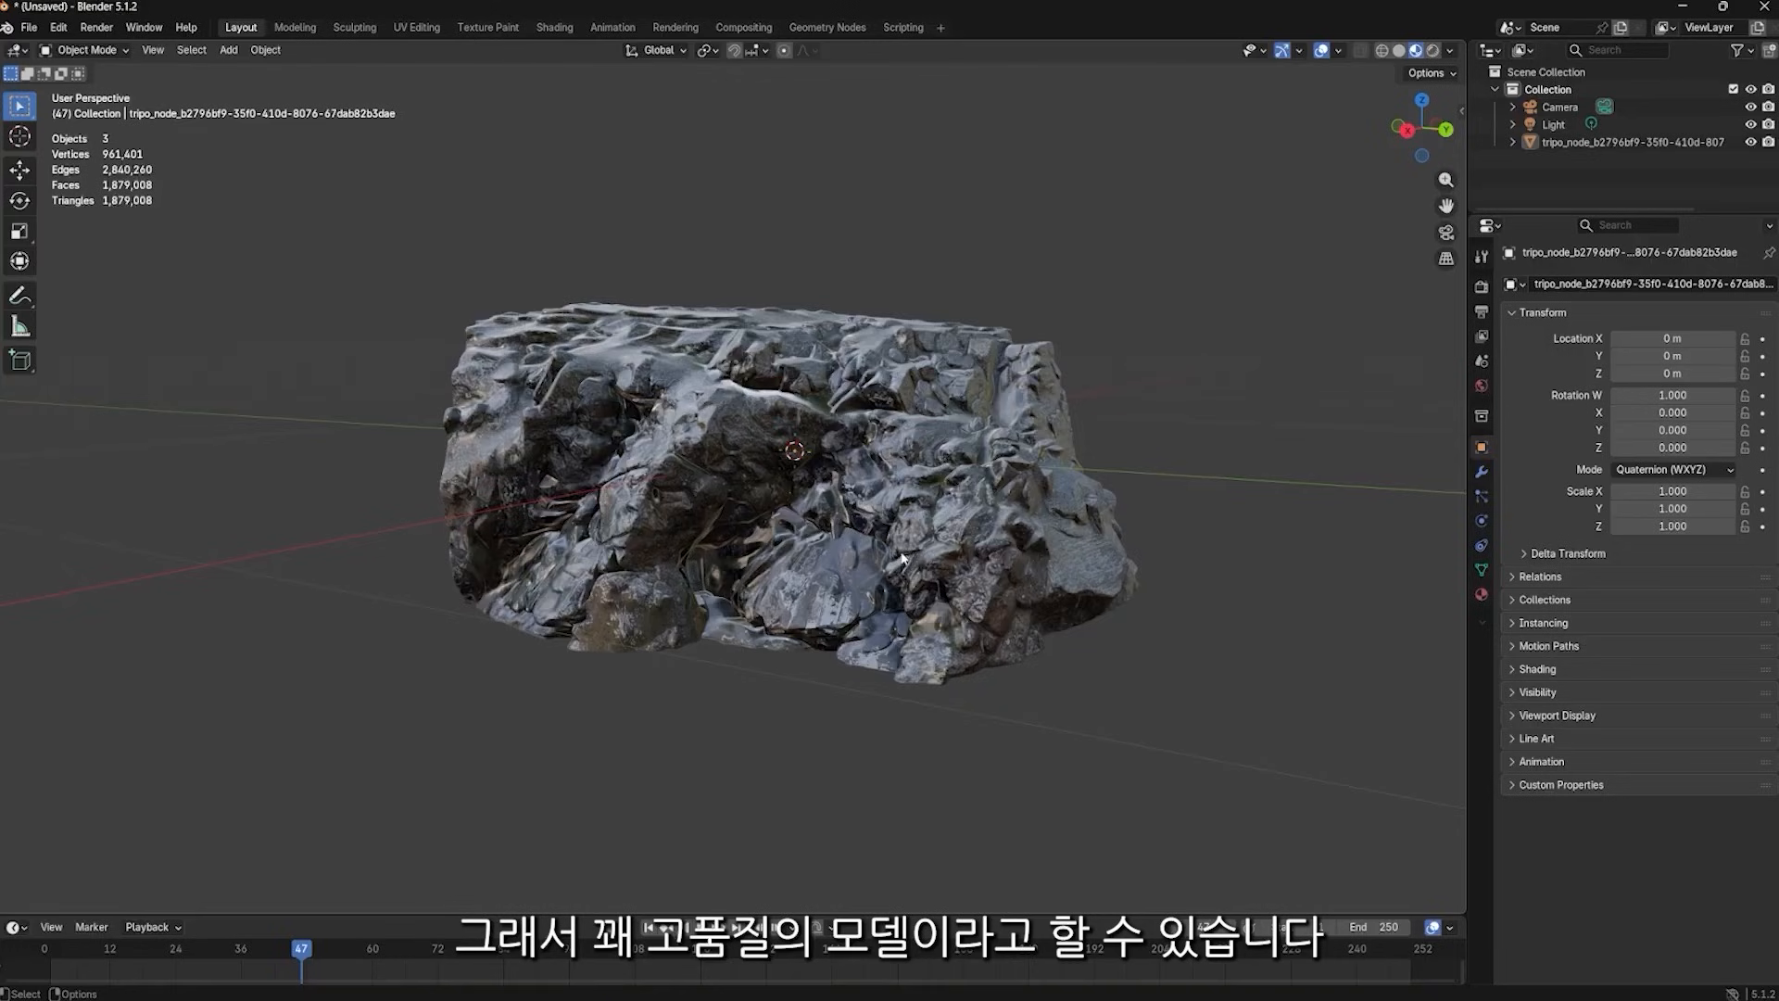
drag(904, 558, 862, 603)
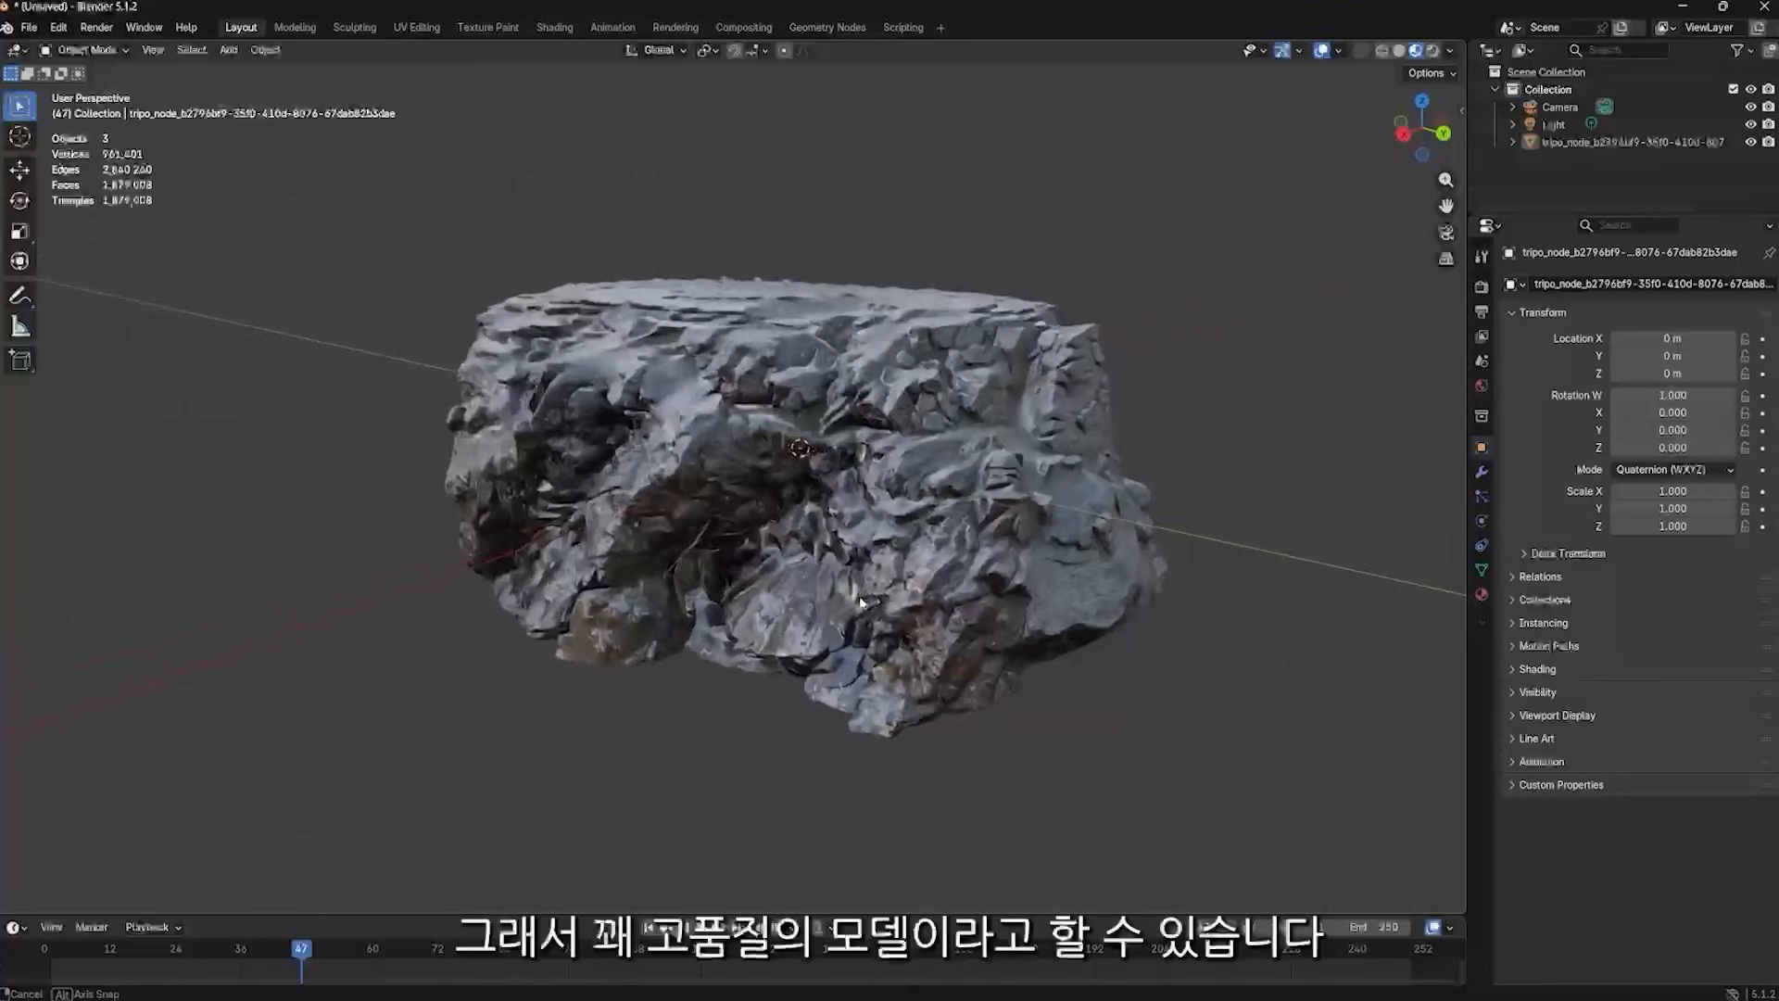
click(29, 27)
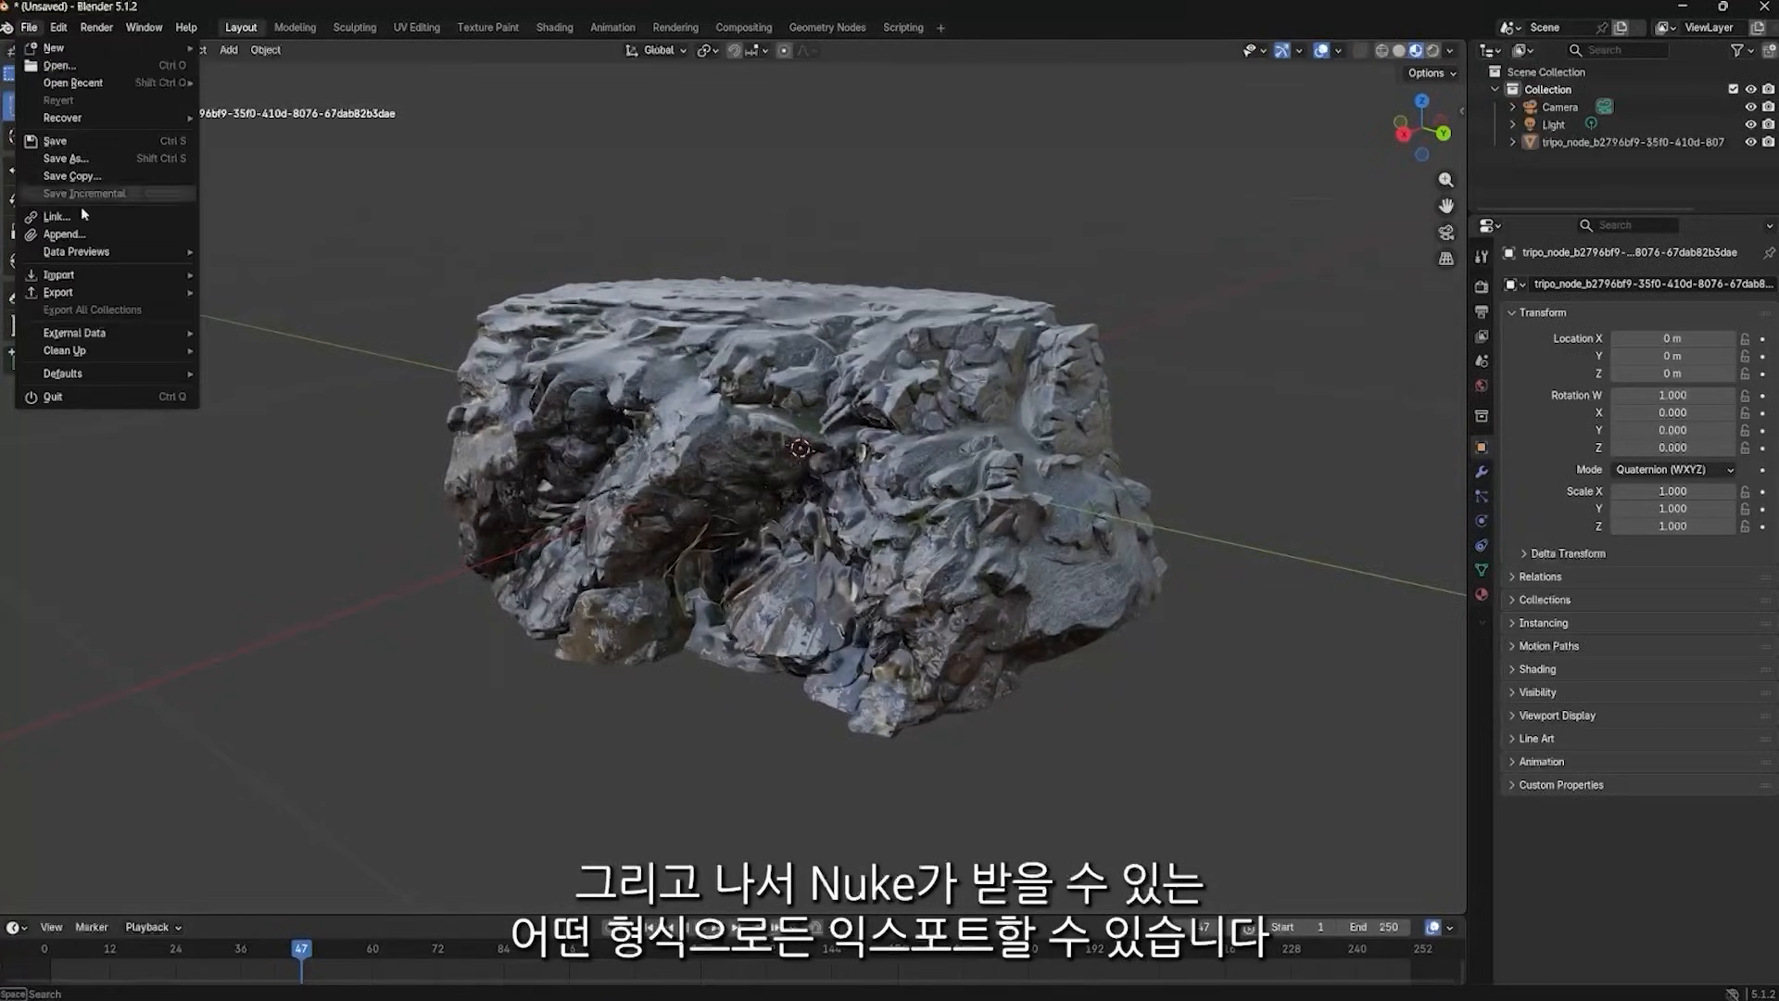
mouse_move(93, 295)
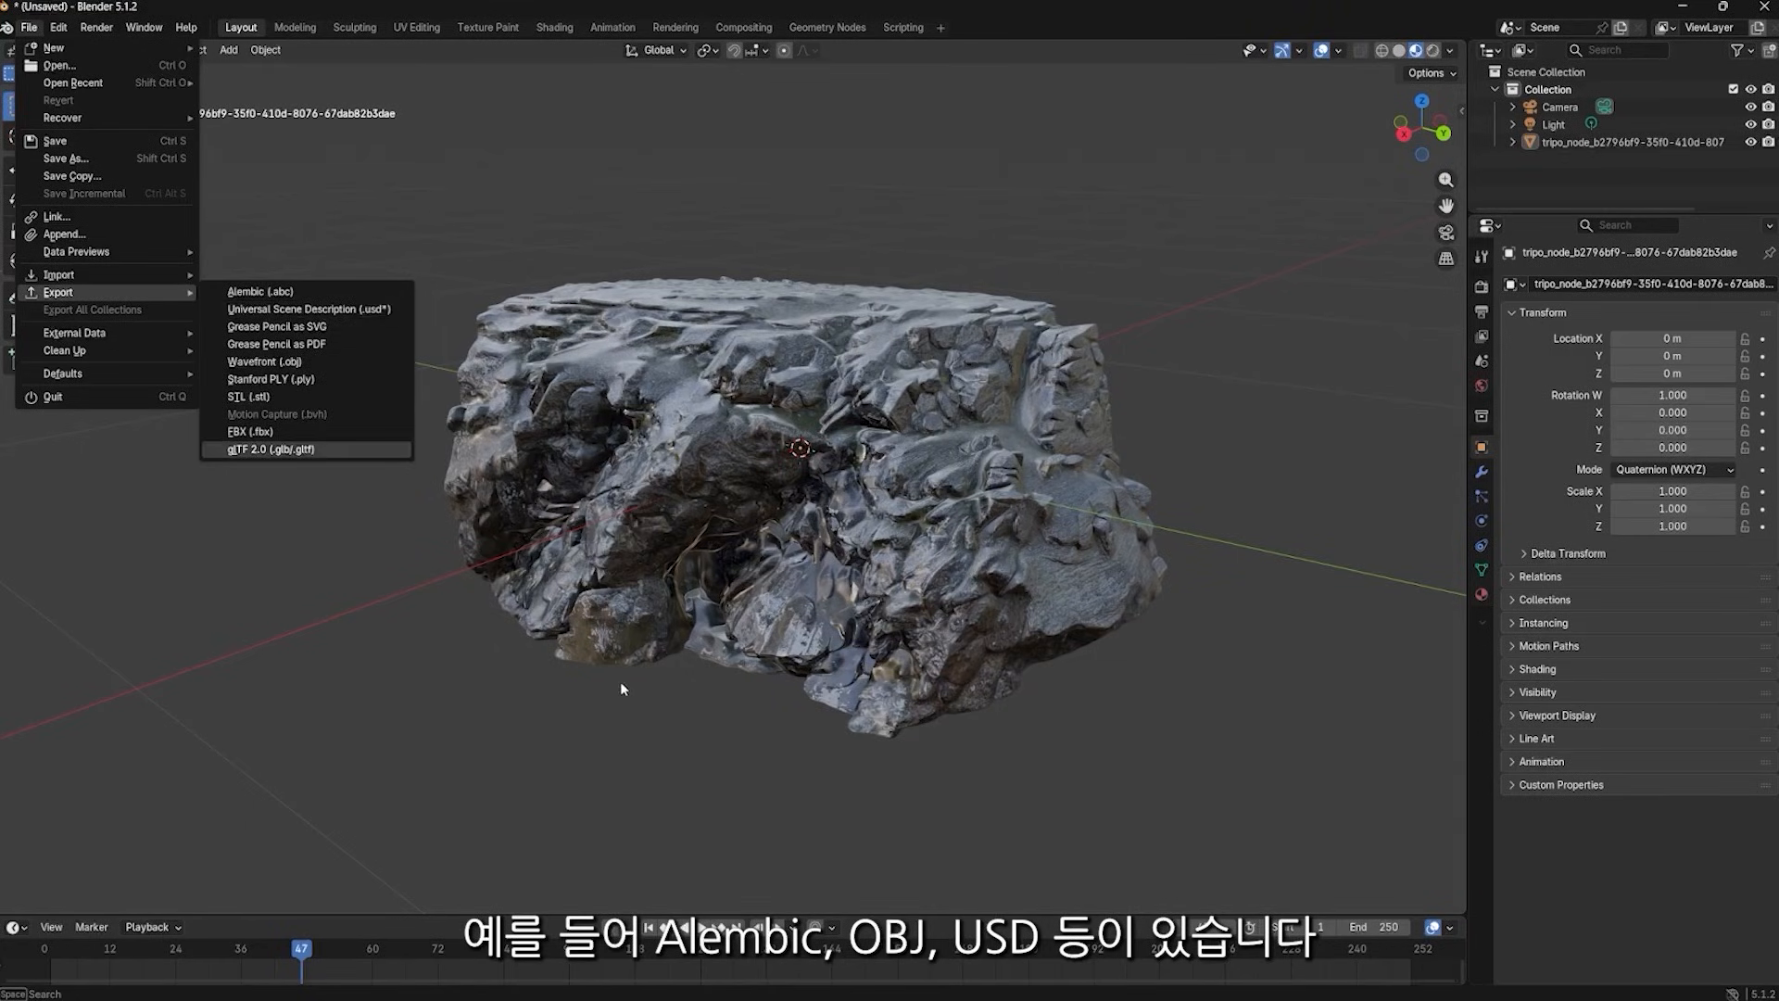
click(681, 726)
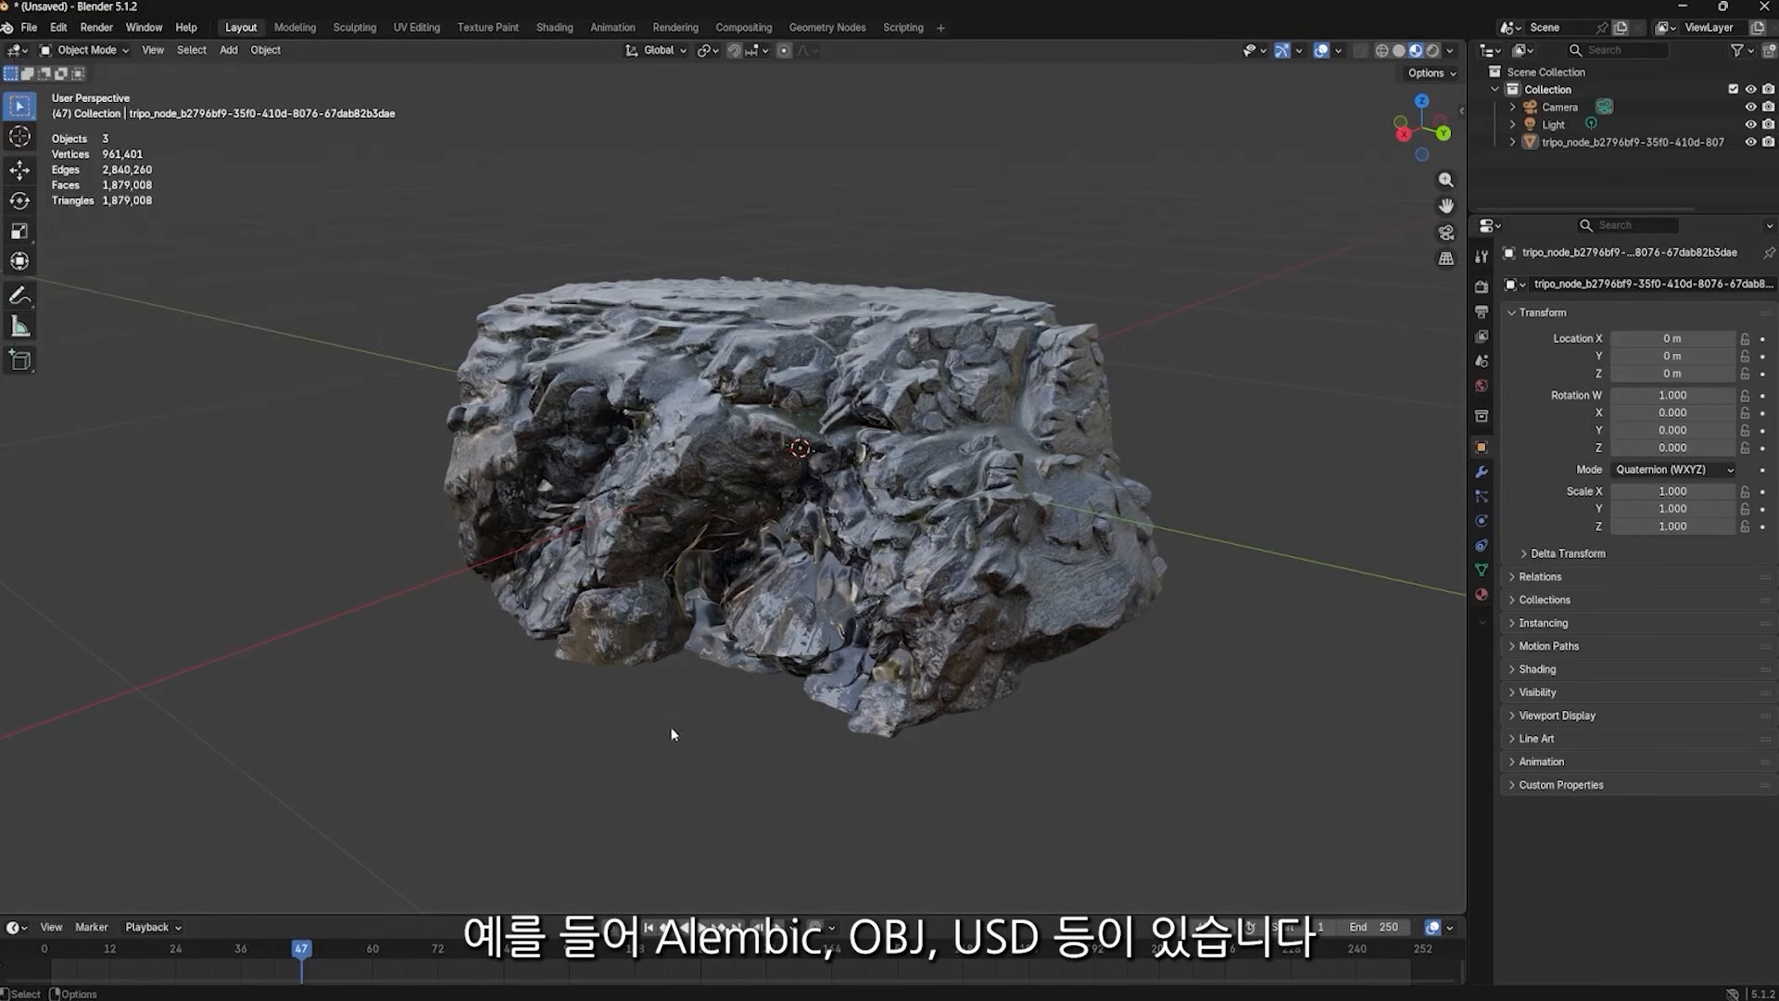
drag(709, 755, 676, 708)
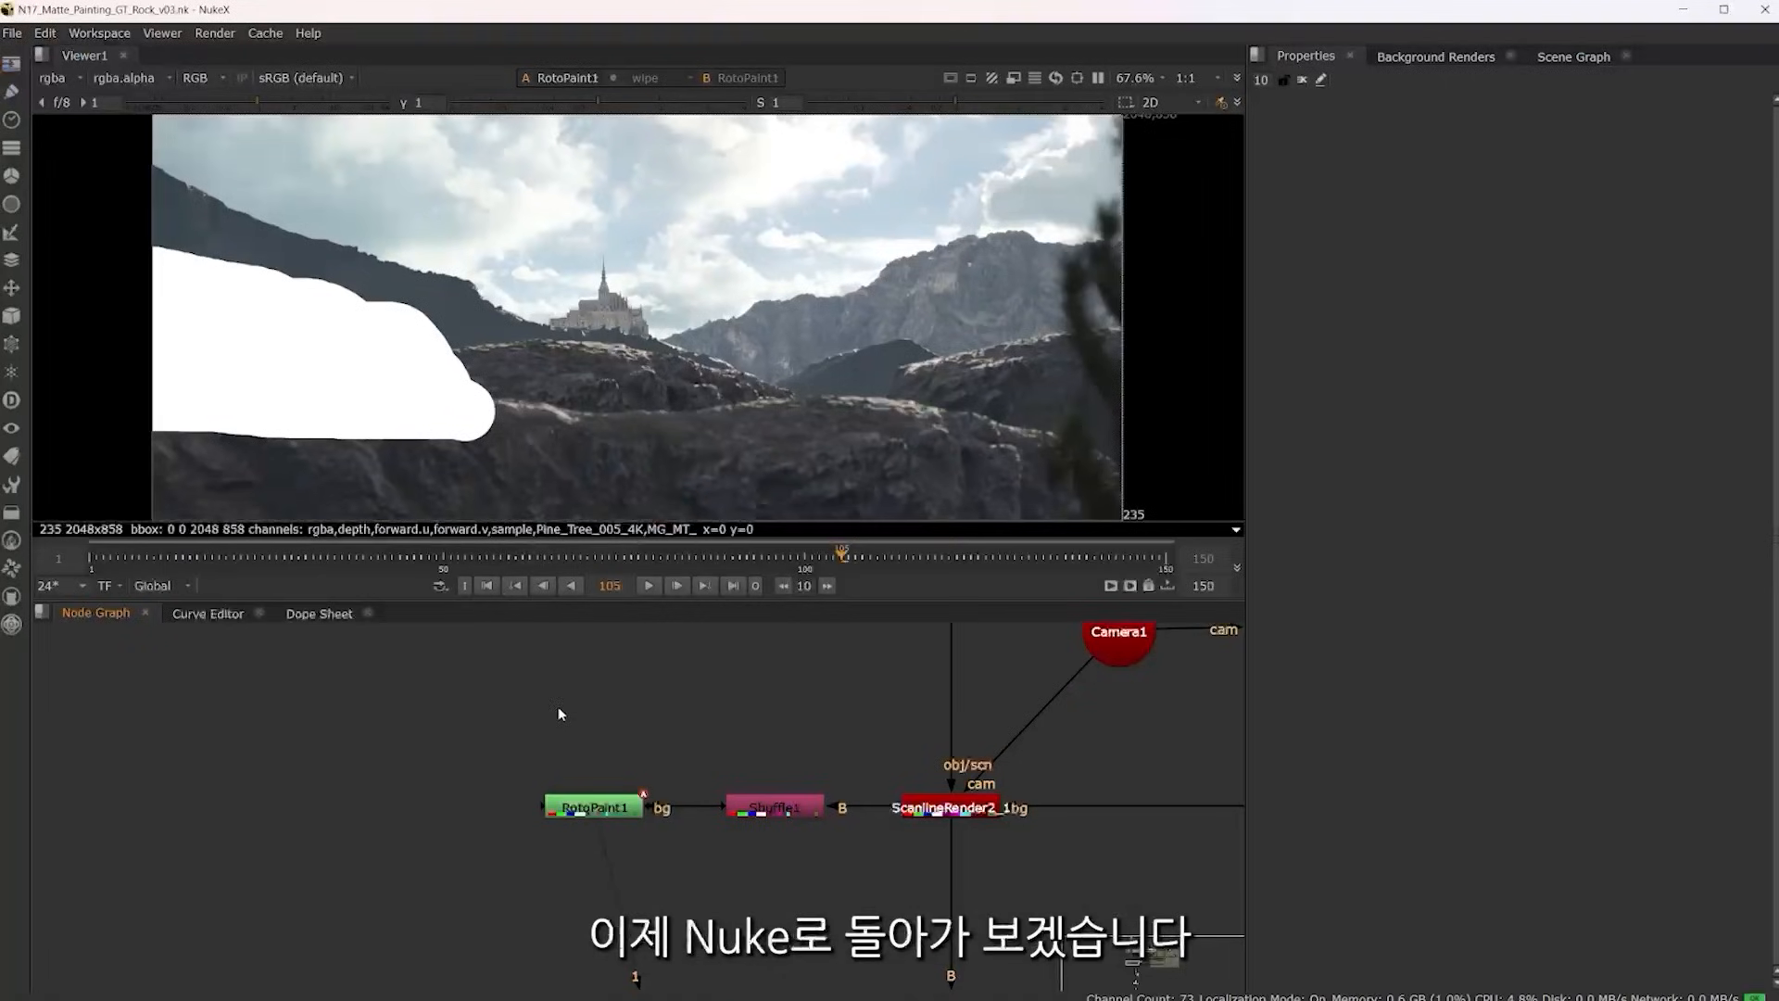
Switch to Nuke, open the GeoImport1 node's properties, and view its Rock_02.abc geometry in the 3D viewer
scroll(515, 699, down, 5)
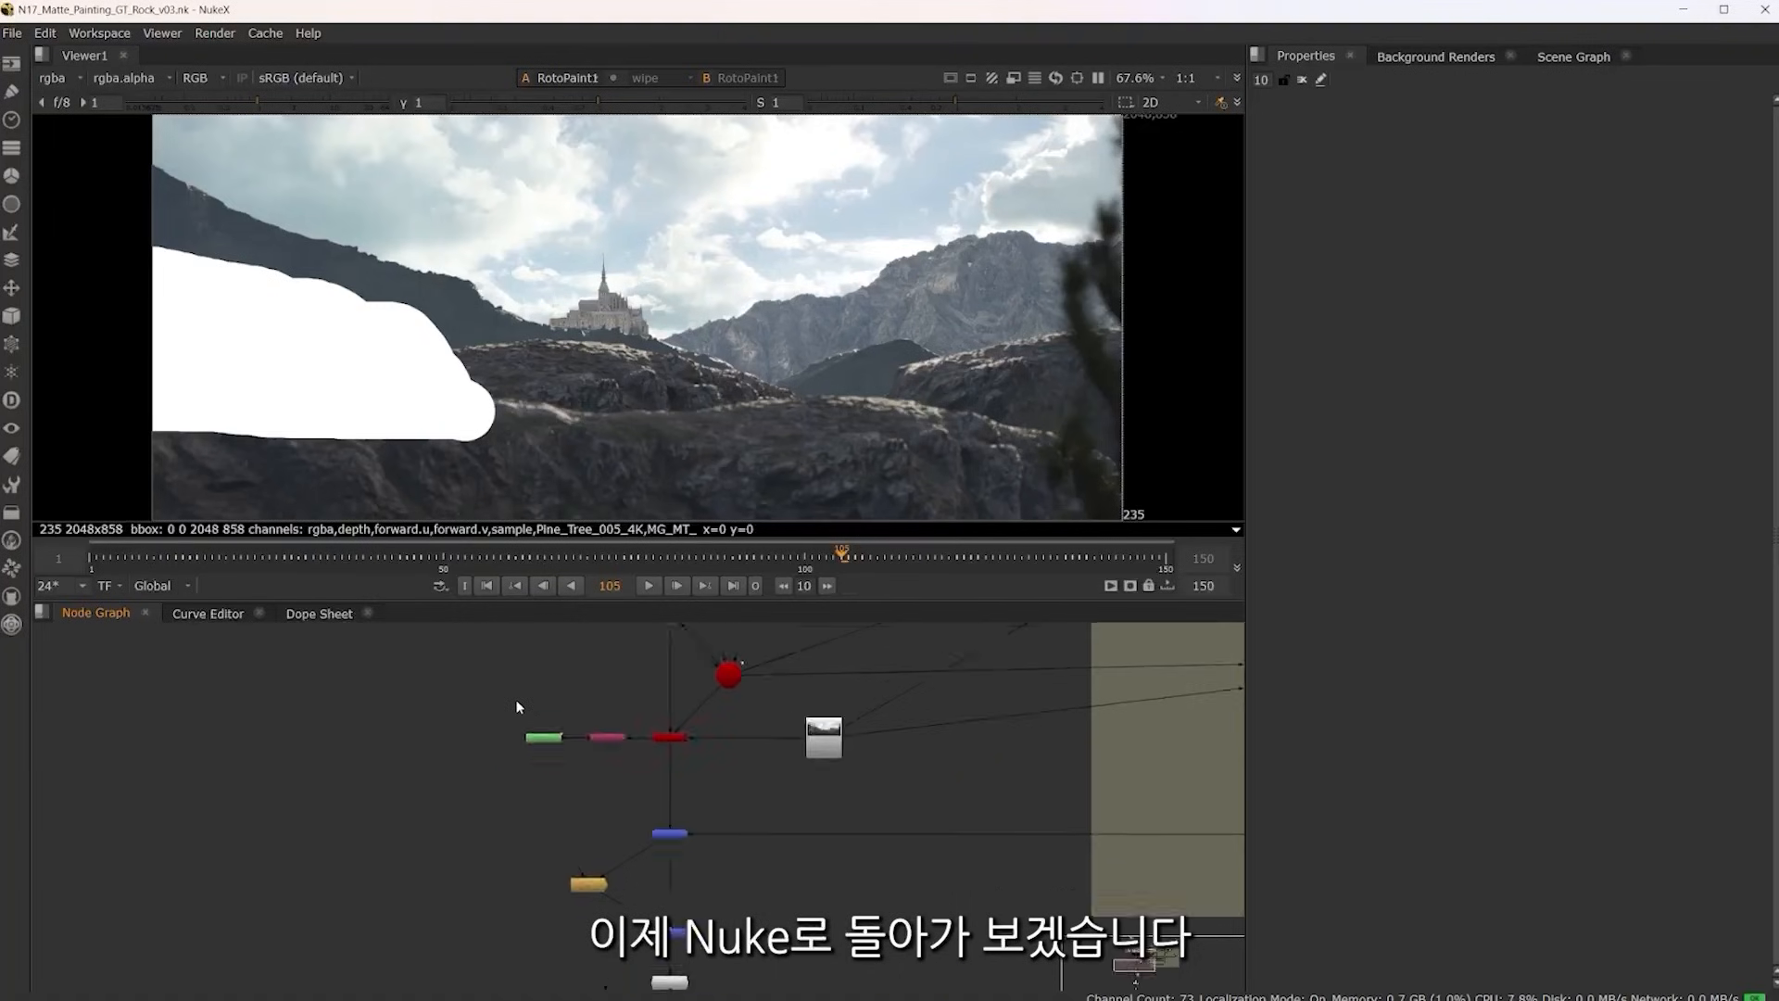
scroll(515, 698, down, 5)
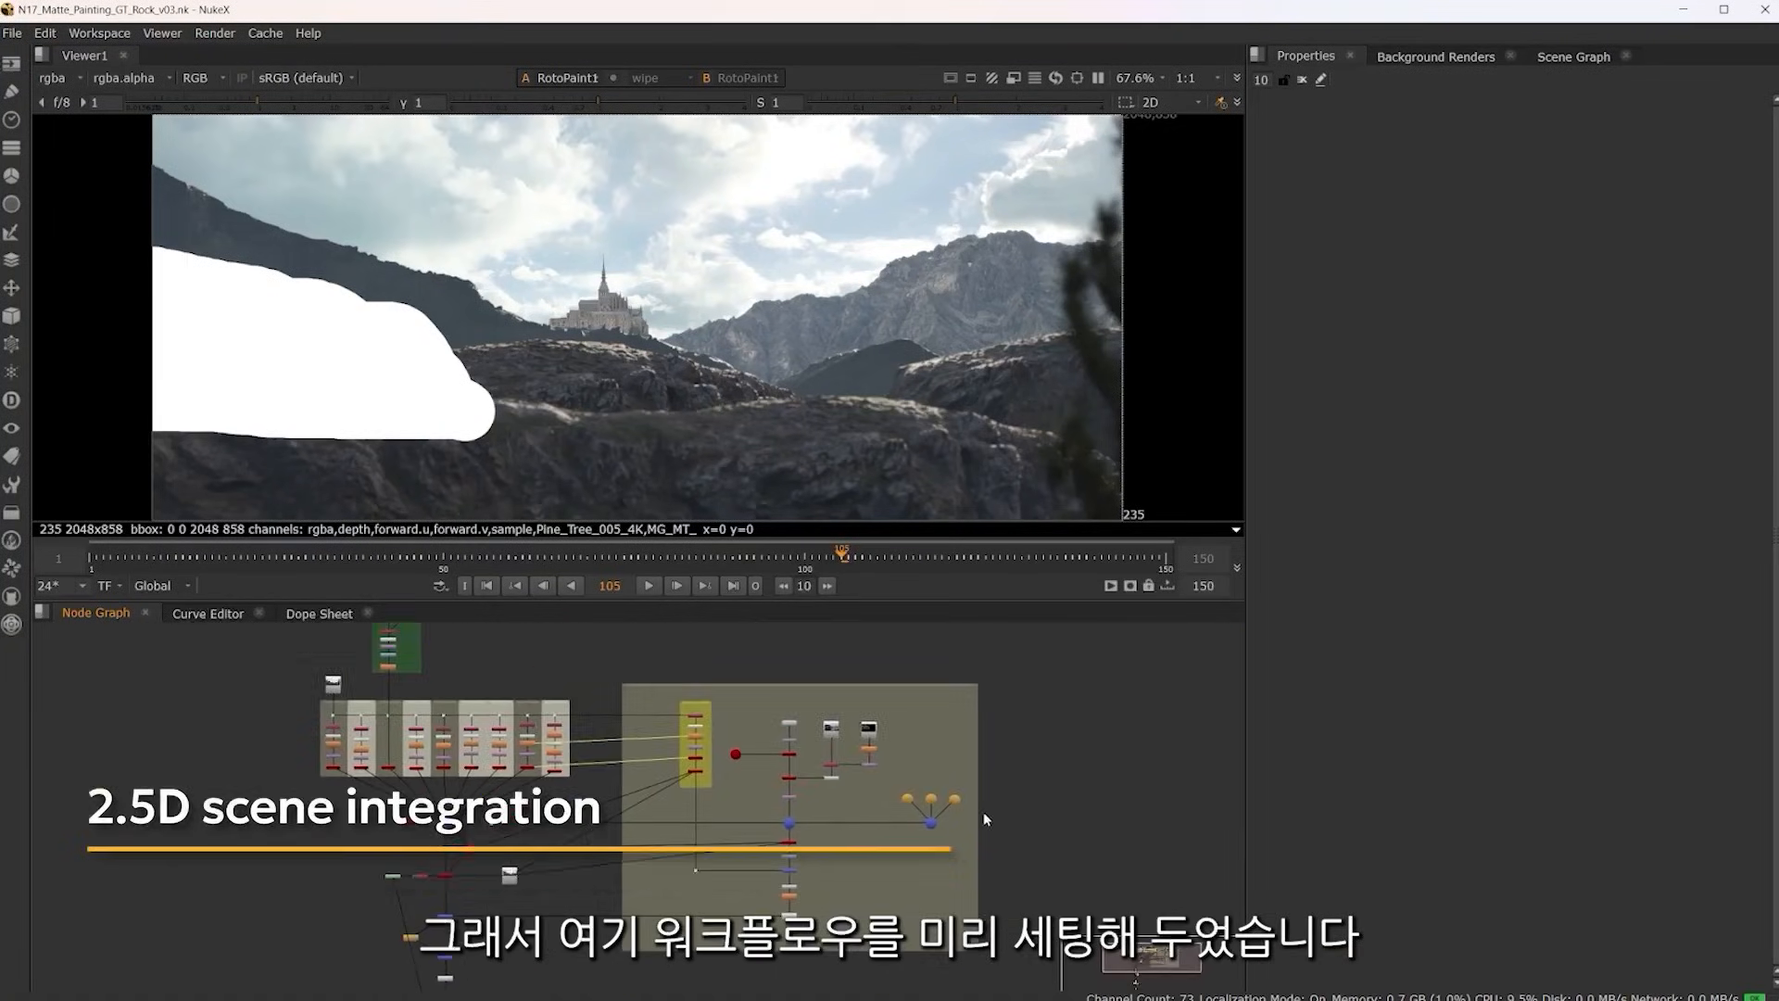
scroll(815, 721, up, 8)
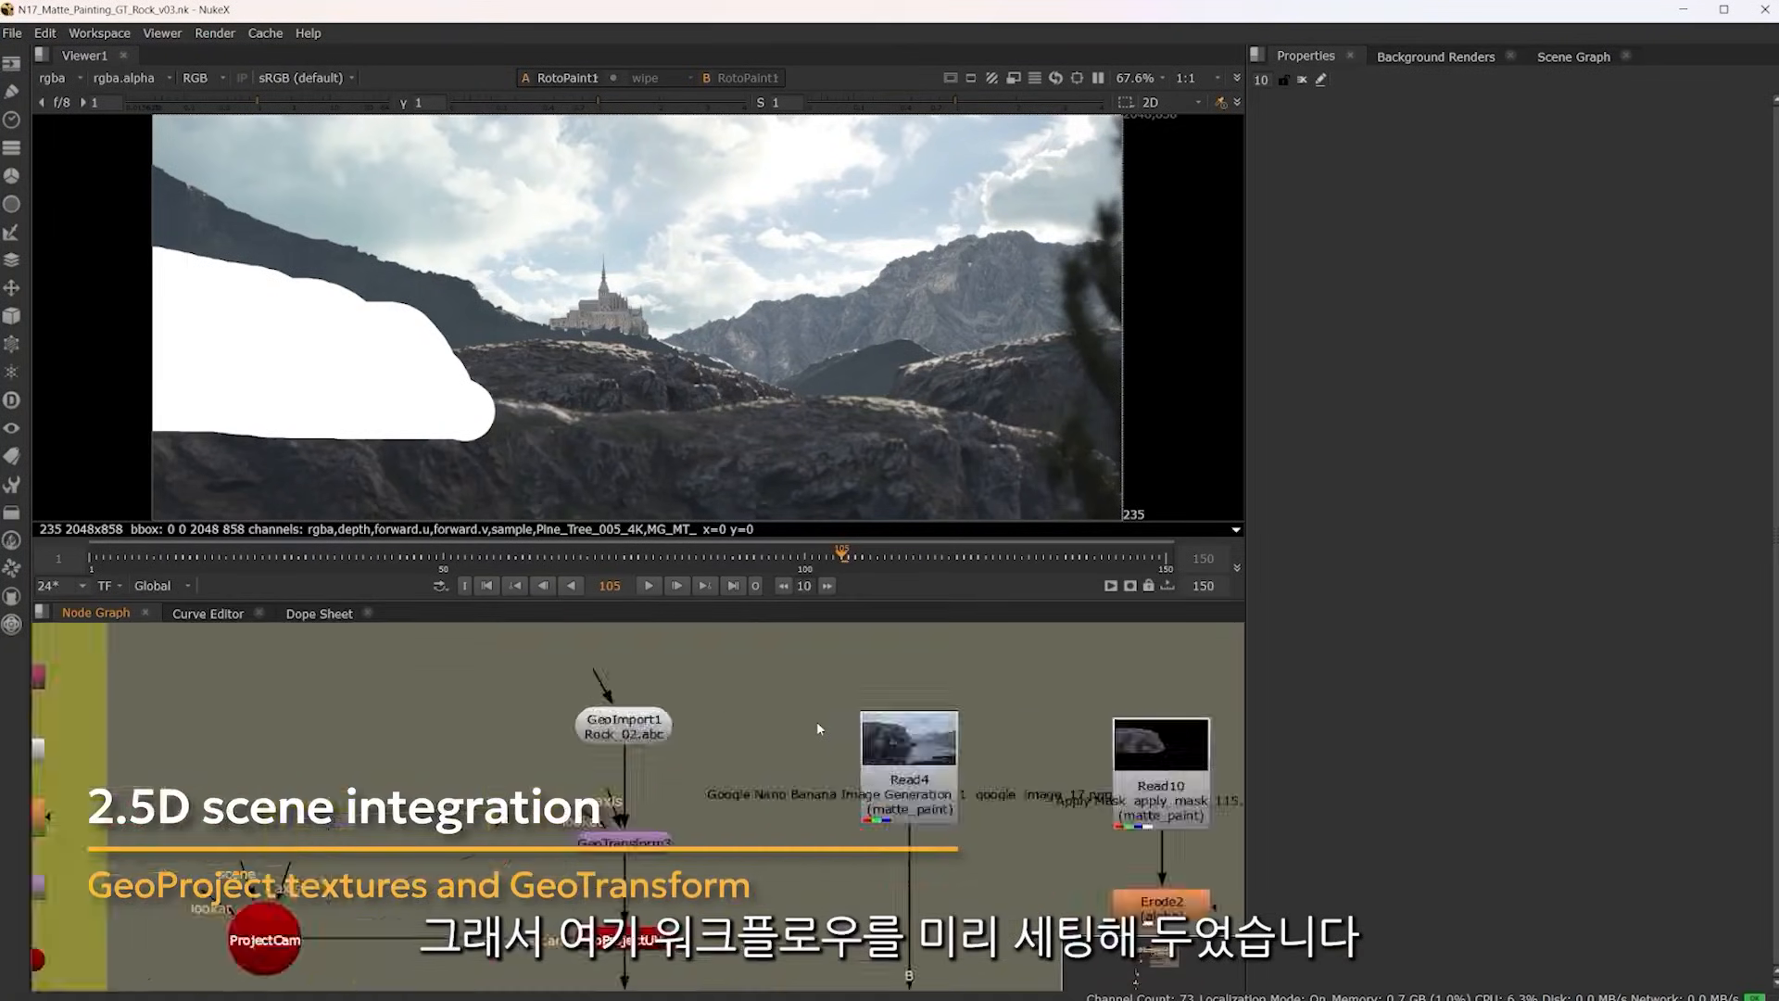
scroll(816, 721, down, 5)
scroll(816, 722, up, 5)
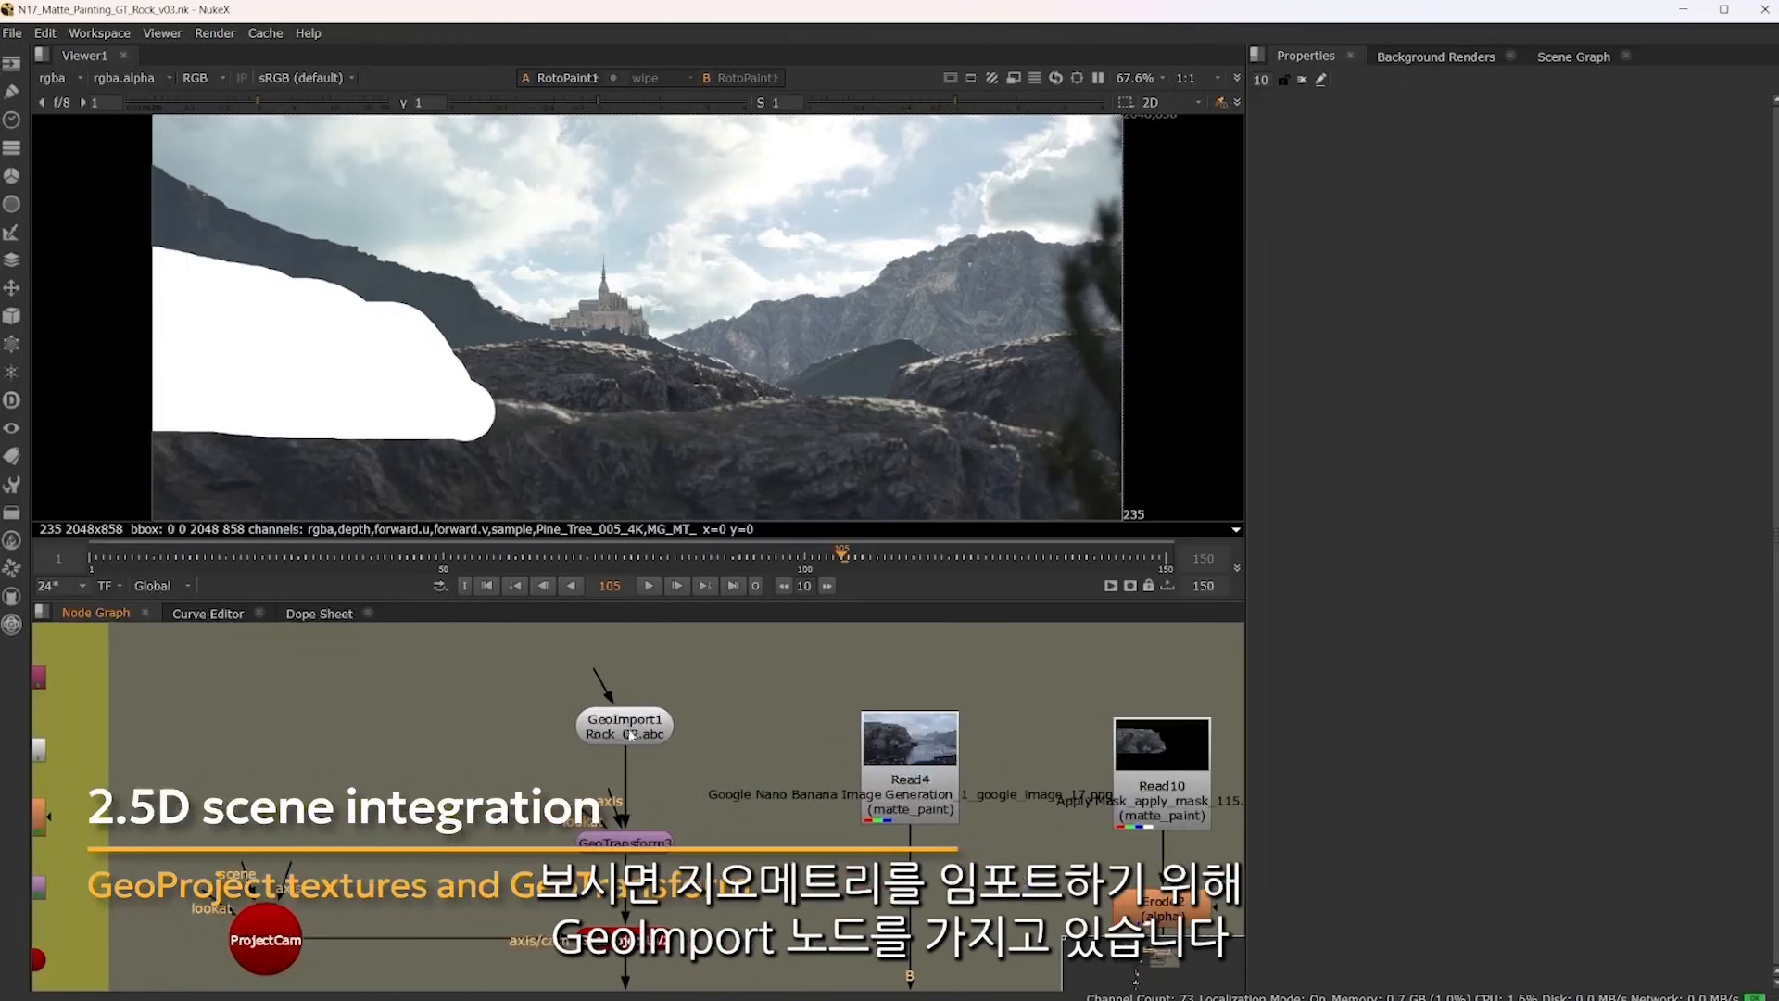
double_click(629, 734)
key(1)
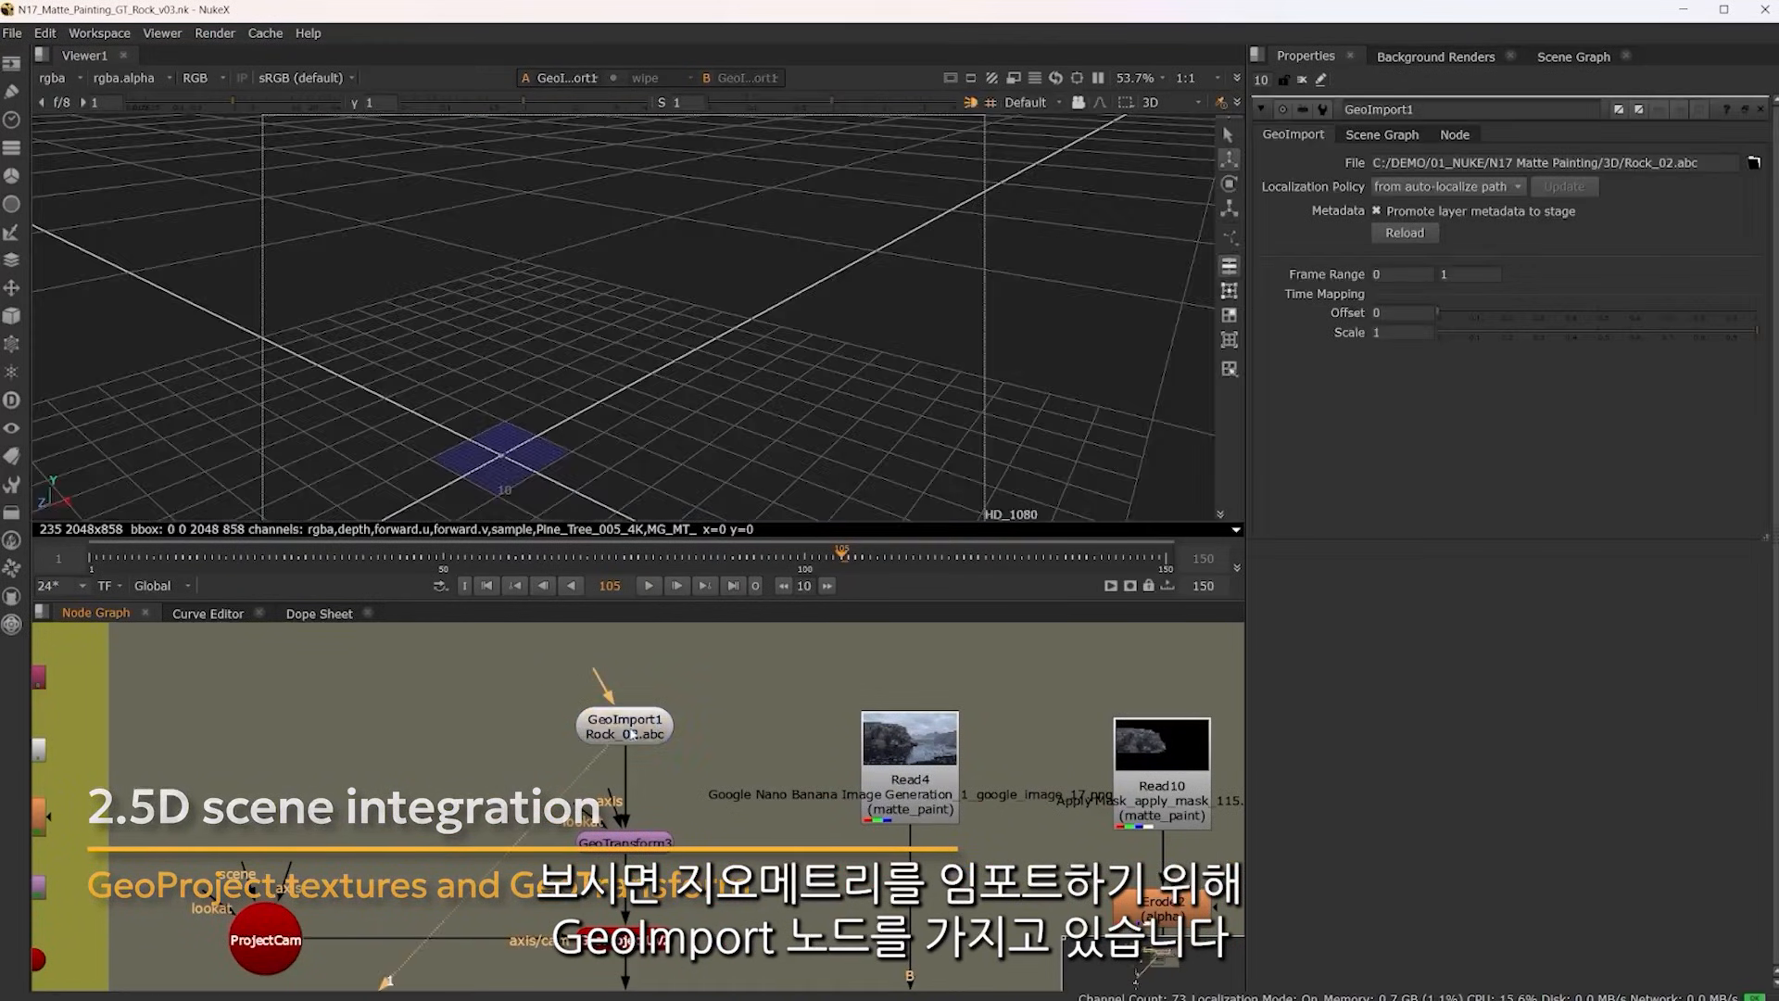
mouse_move(701, 397)
mouse_down()
mouse_move(681, 413)
mouse_move(544, 393)
mouse_move(675, 421)
mouse_up()
Follow the rock branch past GeoProjectUV2 and view GeoBindMaterial1 to inspect the texture projected on the rock geometry
drag(713, 829, 821, 693)
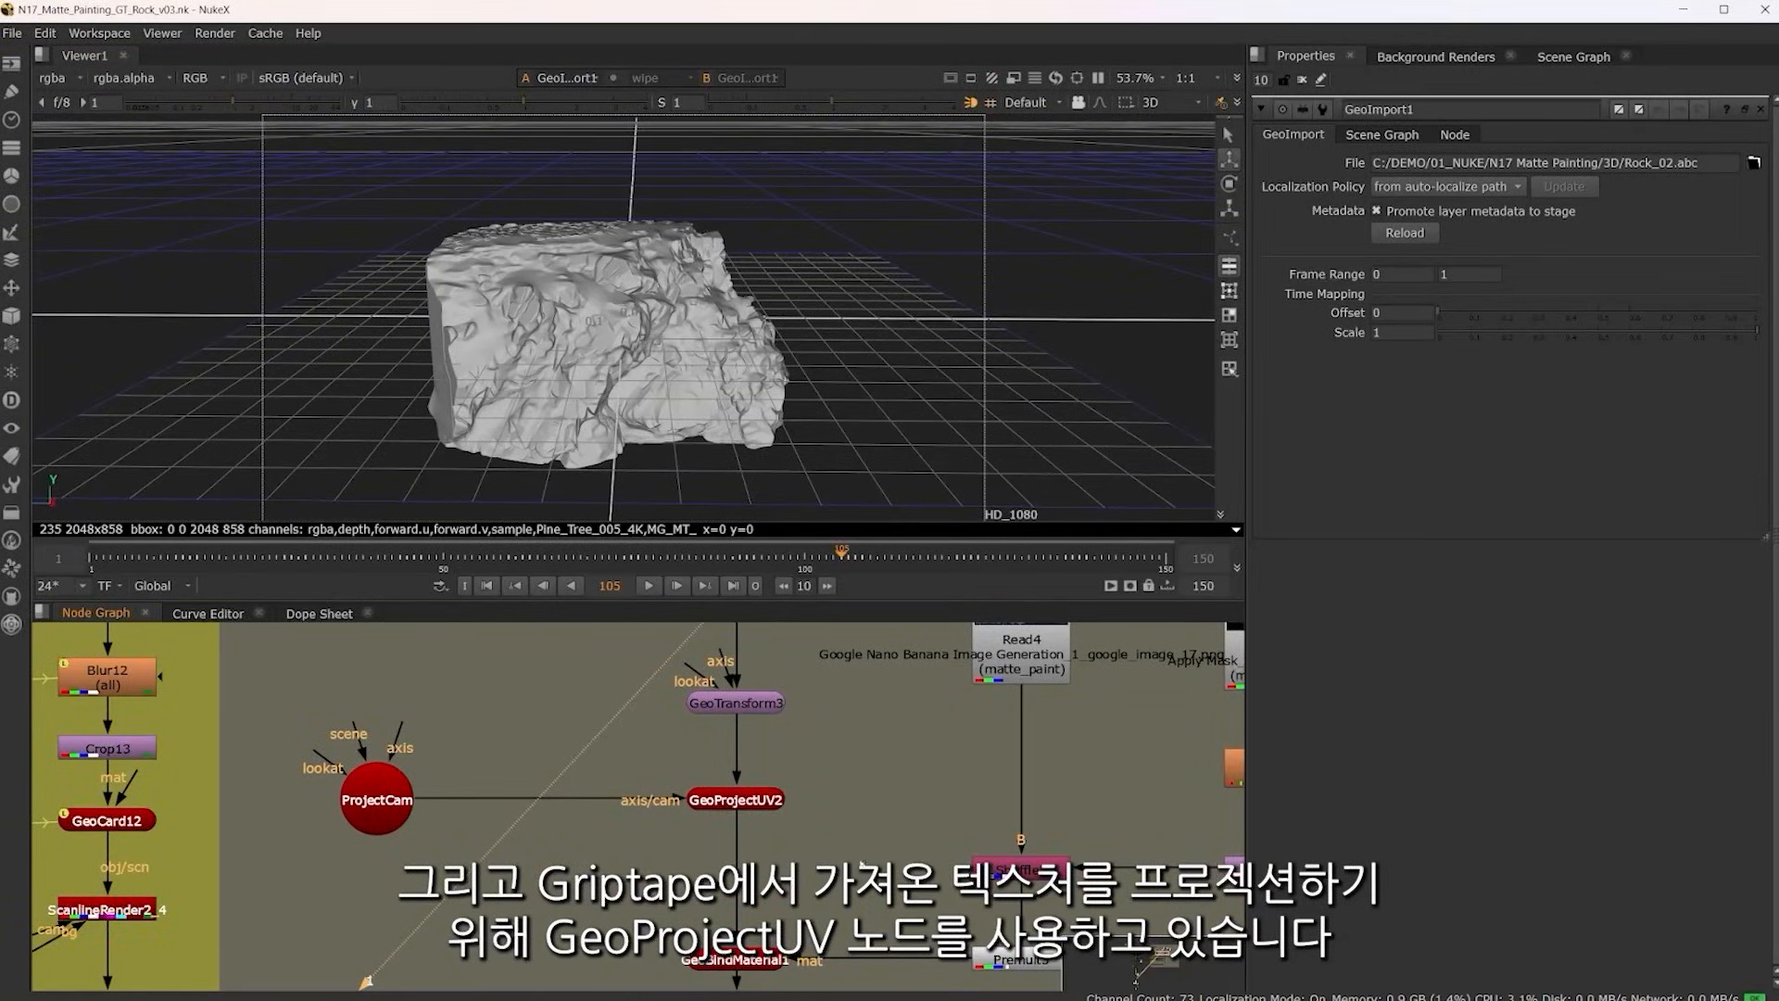
drag(815, 888, 745, 736)
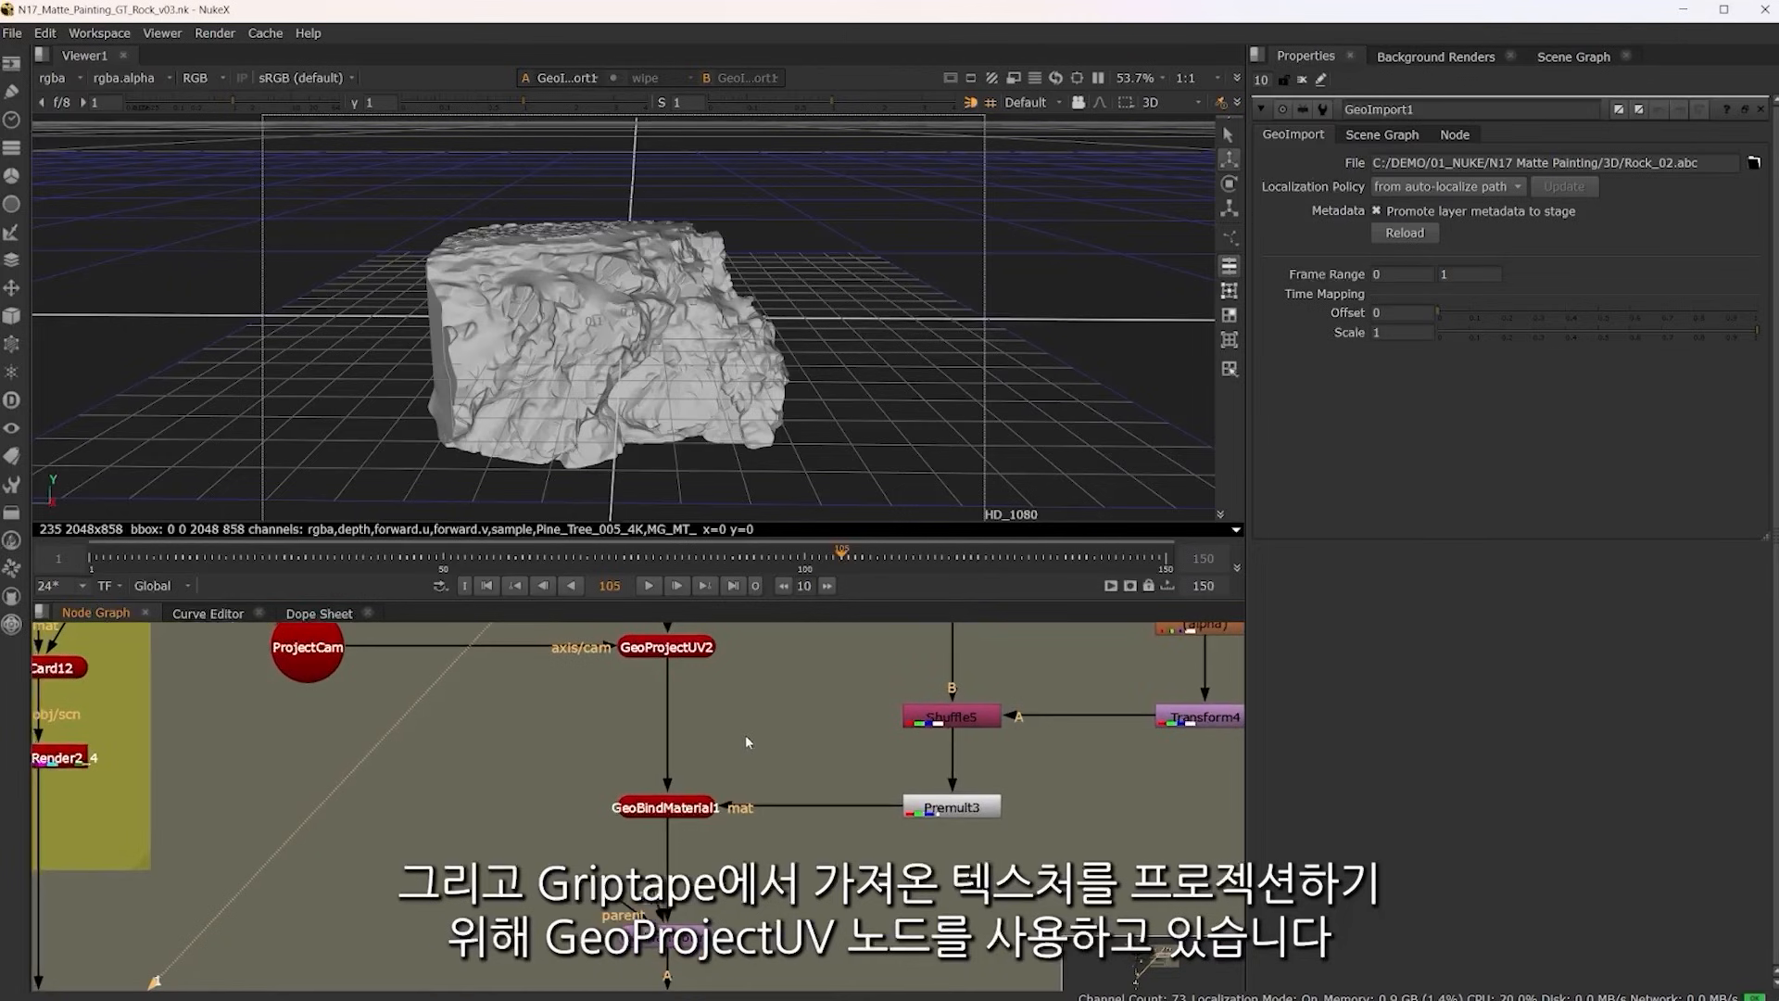
click(685, 808)
key(1)
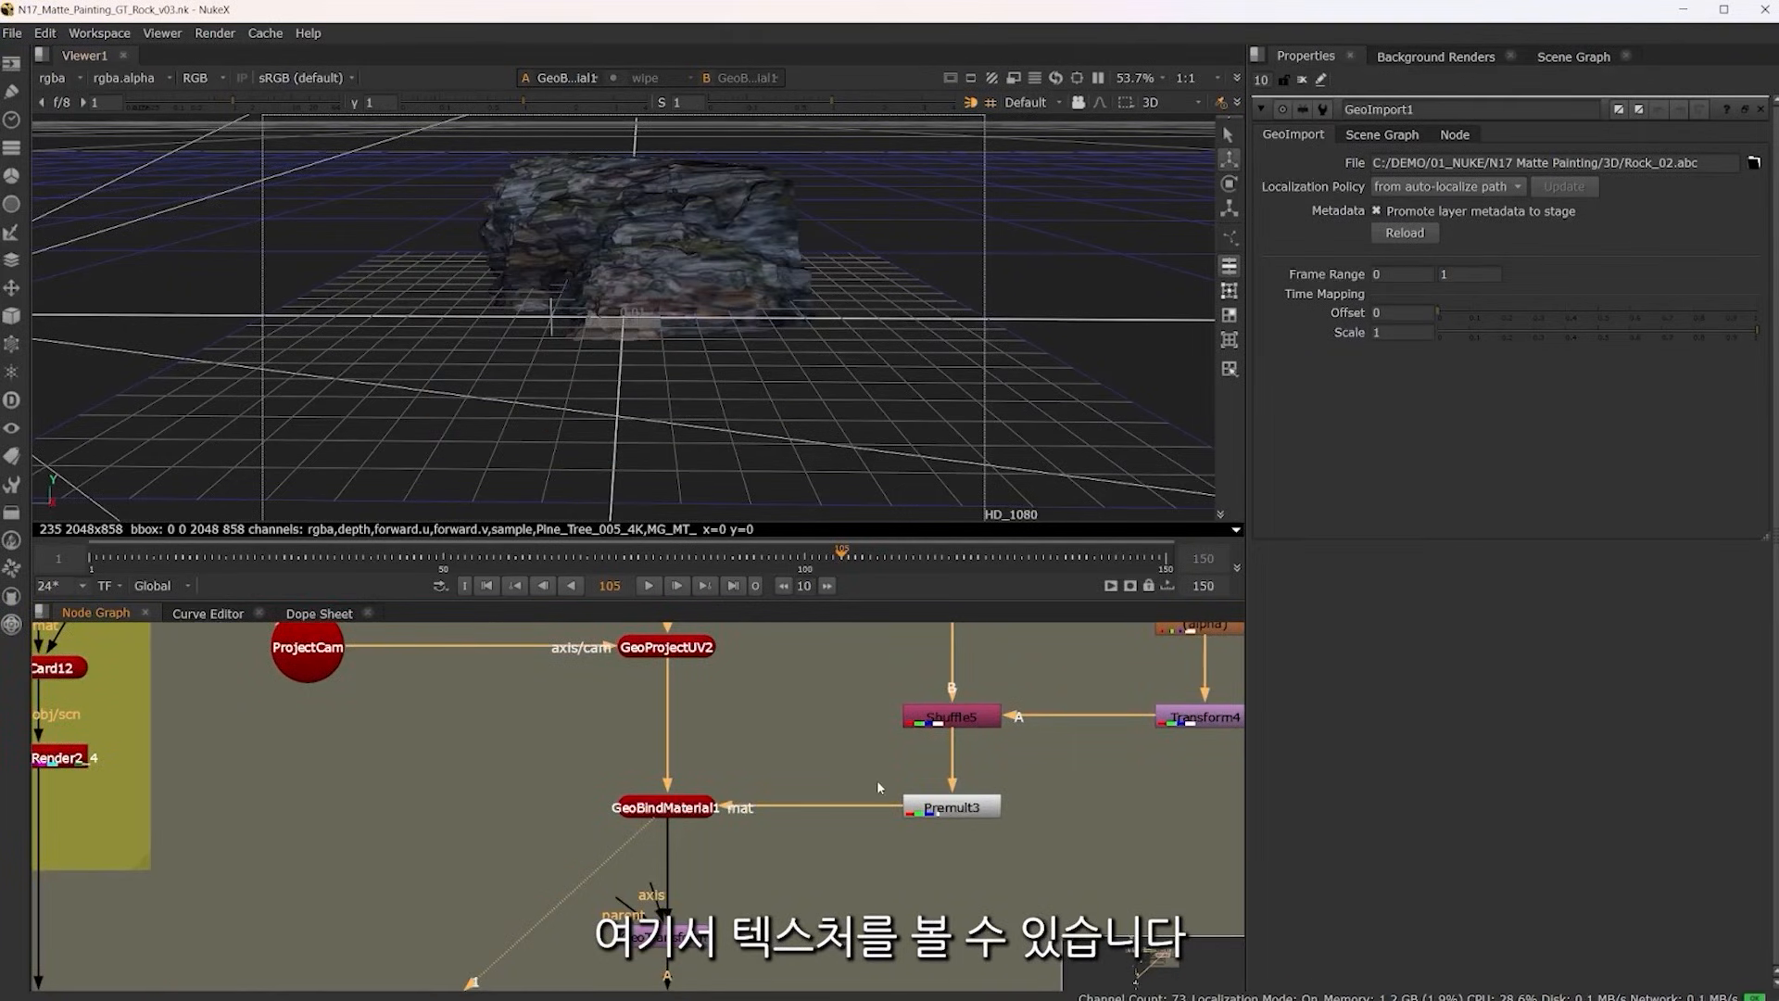
View the output of GeoTransform1, which positions the textured rock in the 2.5D scene
scroll(876, 780, down, 6)
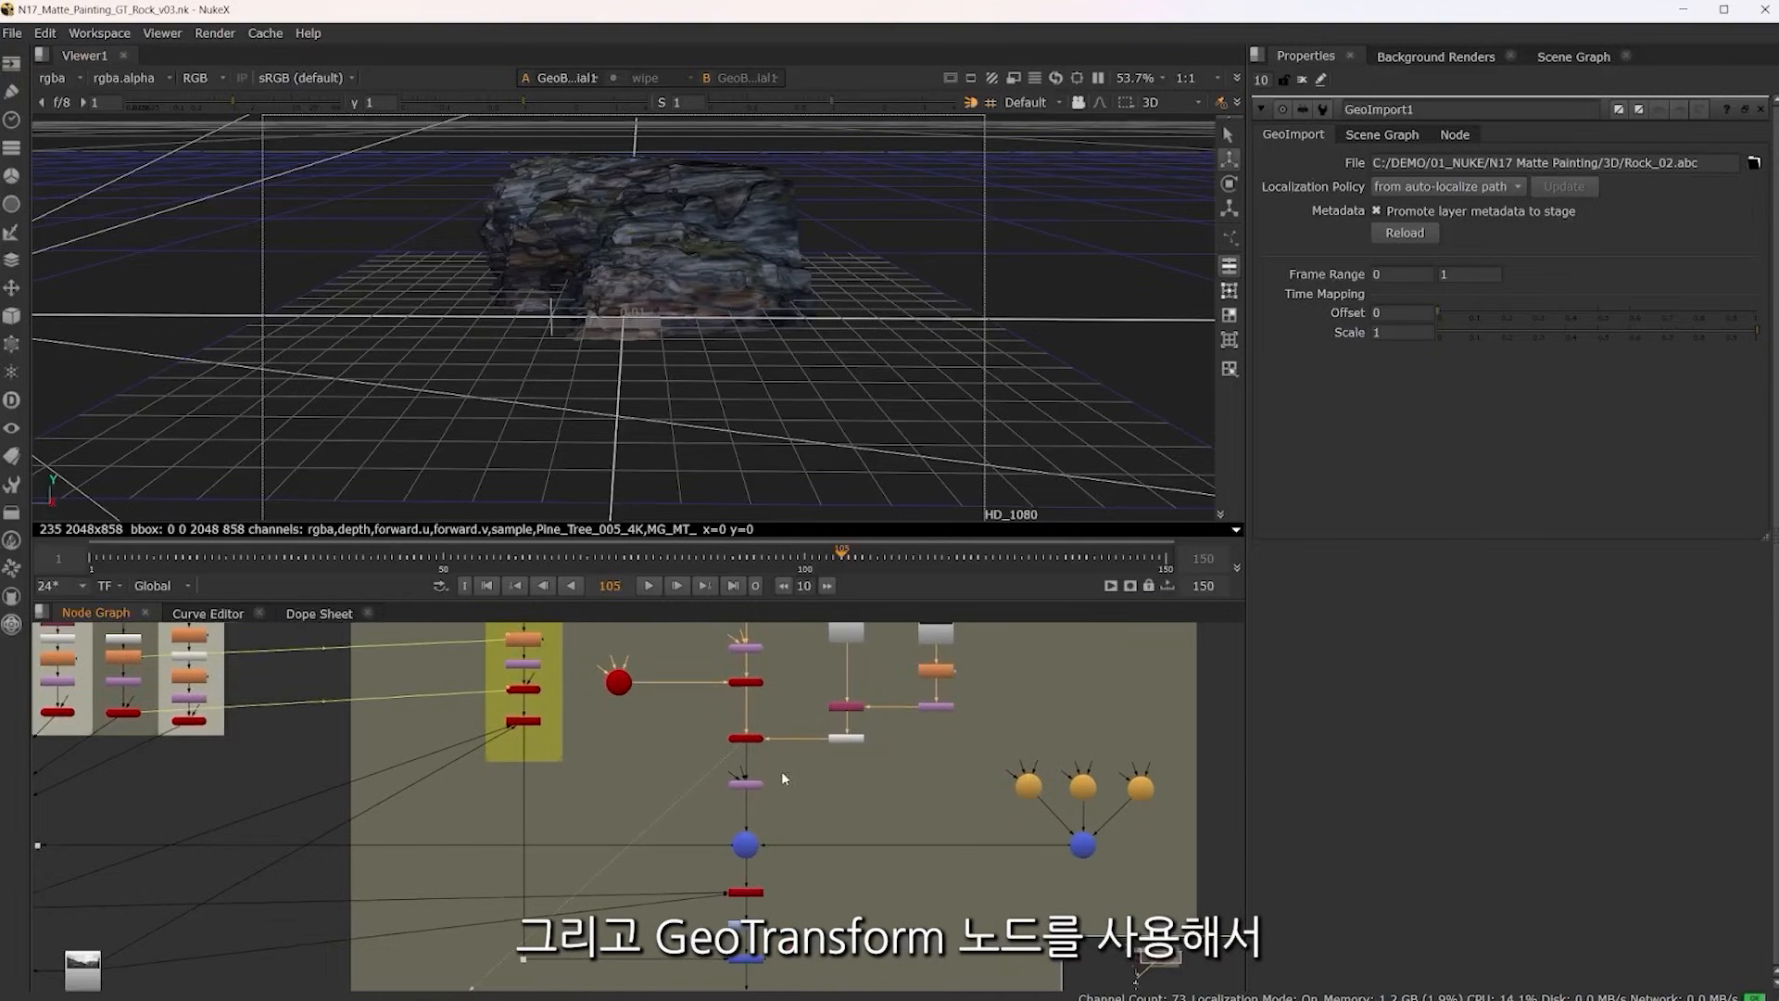
scroll(781, 771, up, 6)
click(730, 806)
key(1)
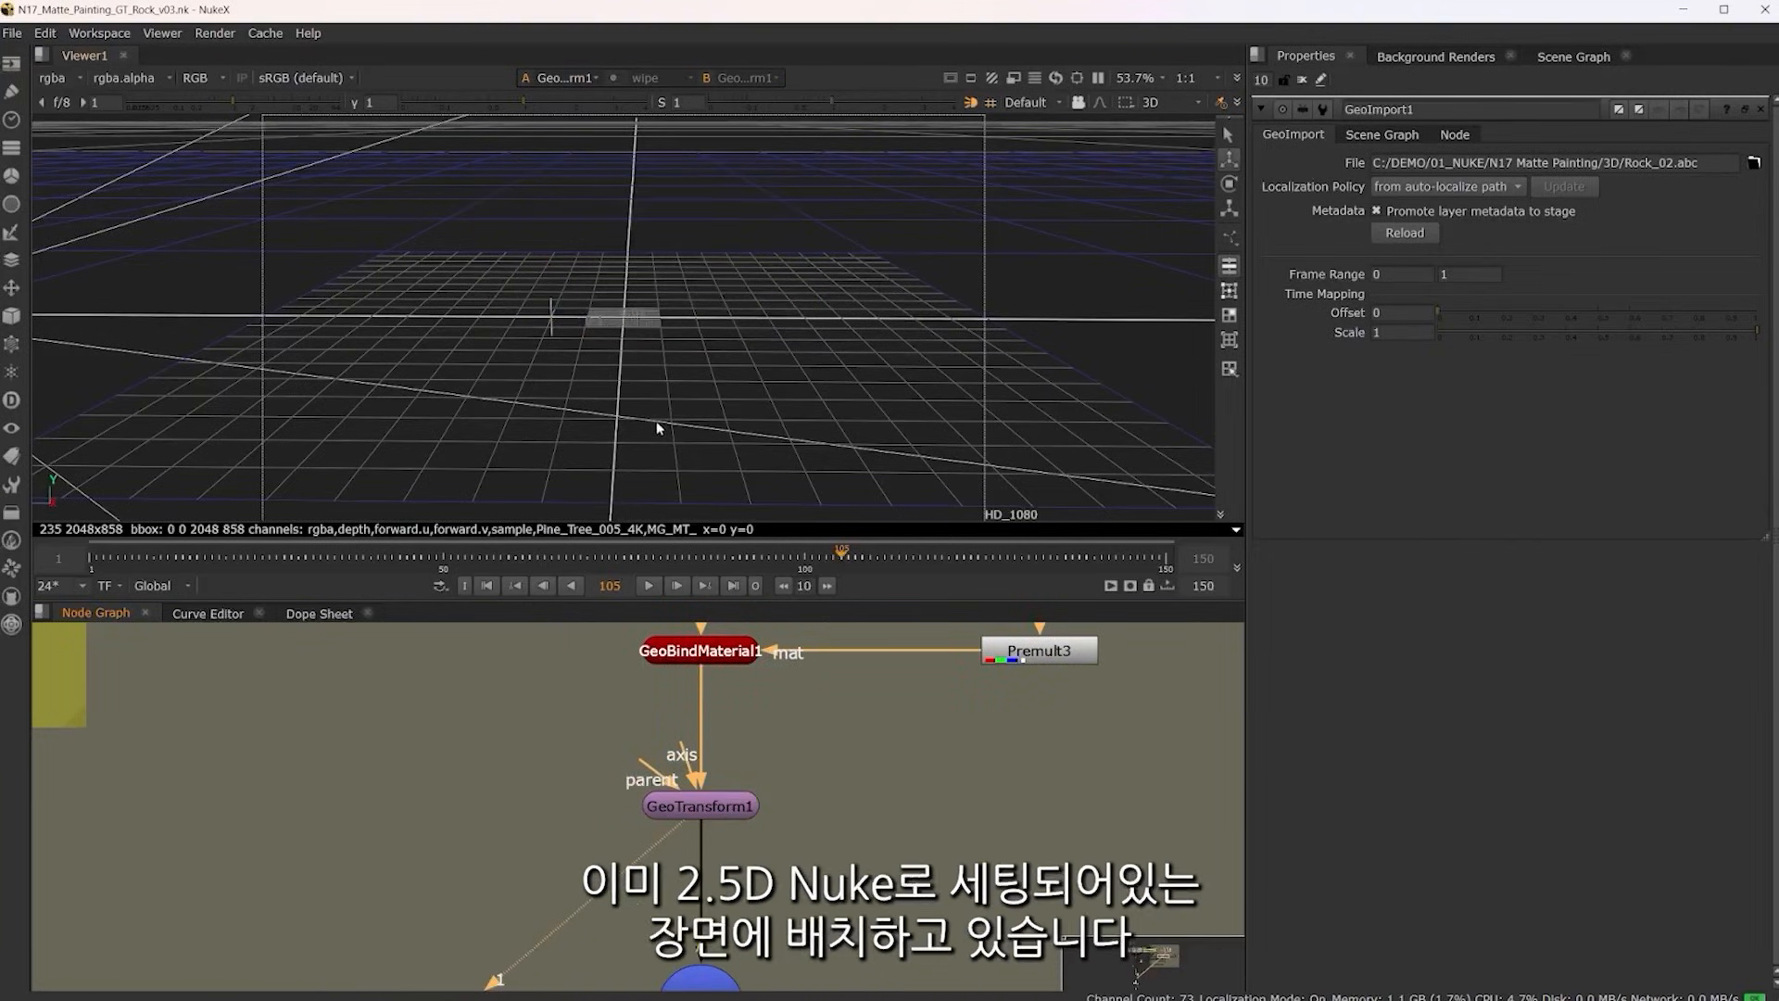
Find GeoScene1, view it in 3D and orbit to check the rock's placement among the camera and terrain geometry
scroll(565, 788, down, 4)
drag(522, 823, 956, 734)
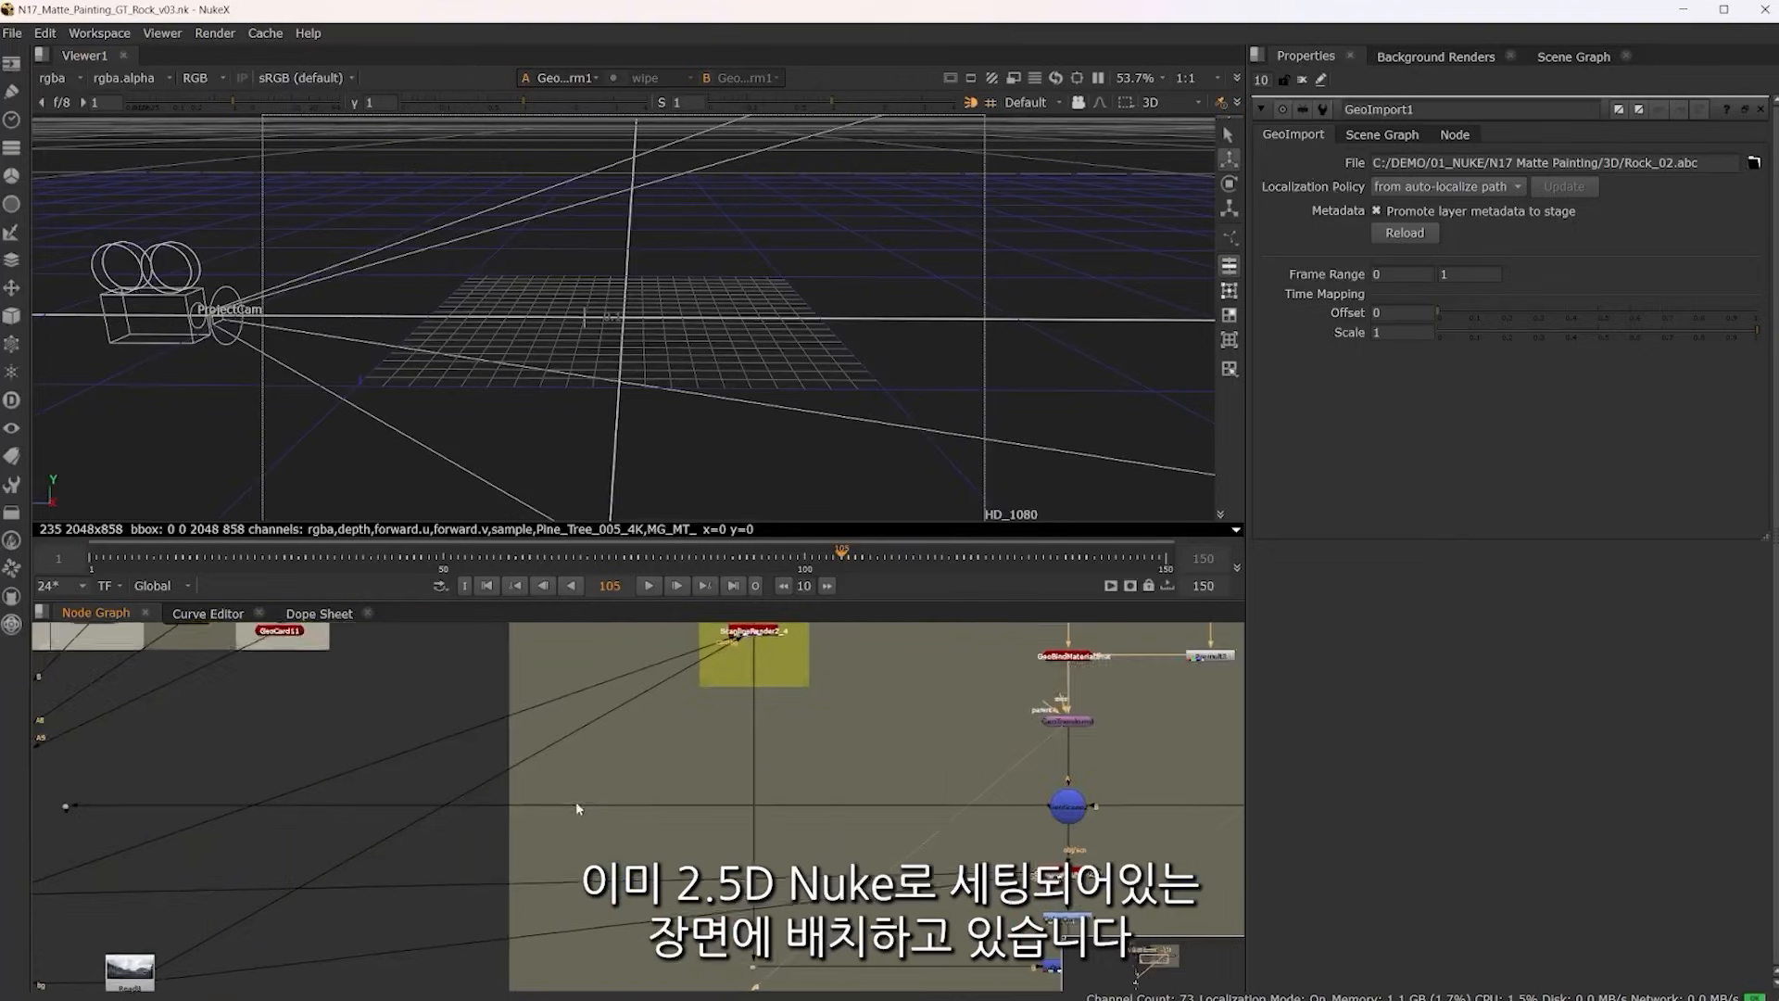
drag(576, 802, 893, 807)
drag(509, 751, 841, 759)
scroll(795, 828, up, 4)
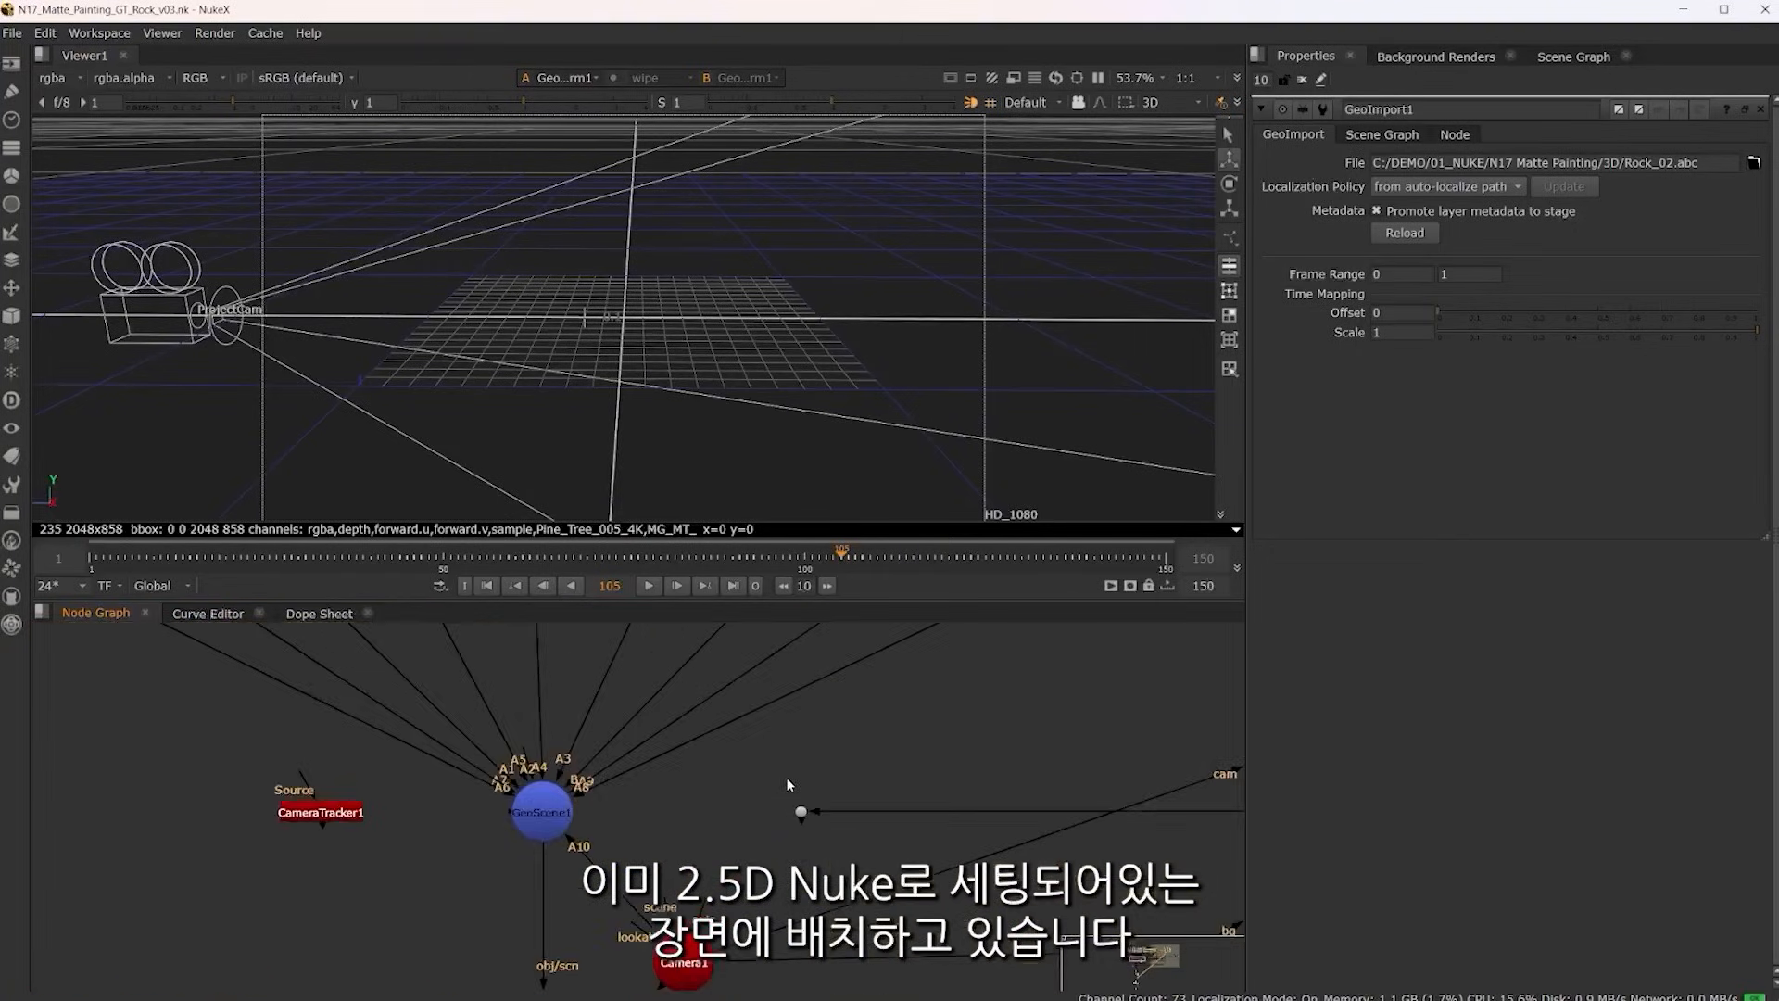
drag(810, 849, 439, 823)
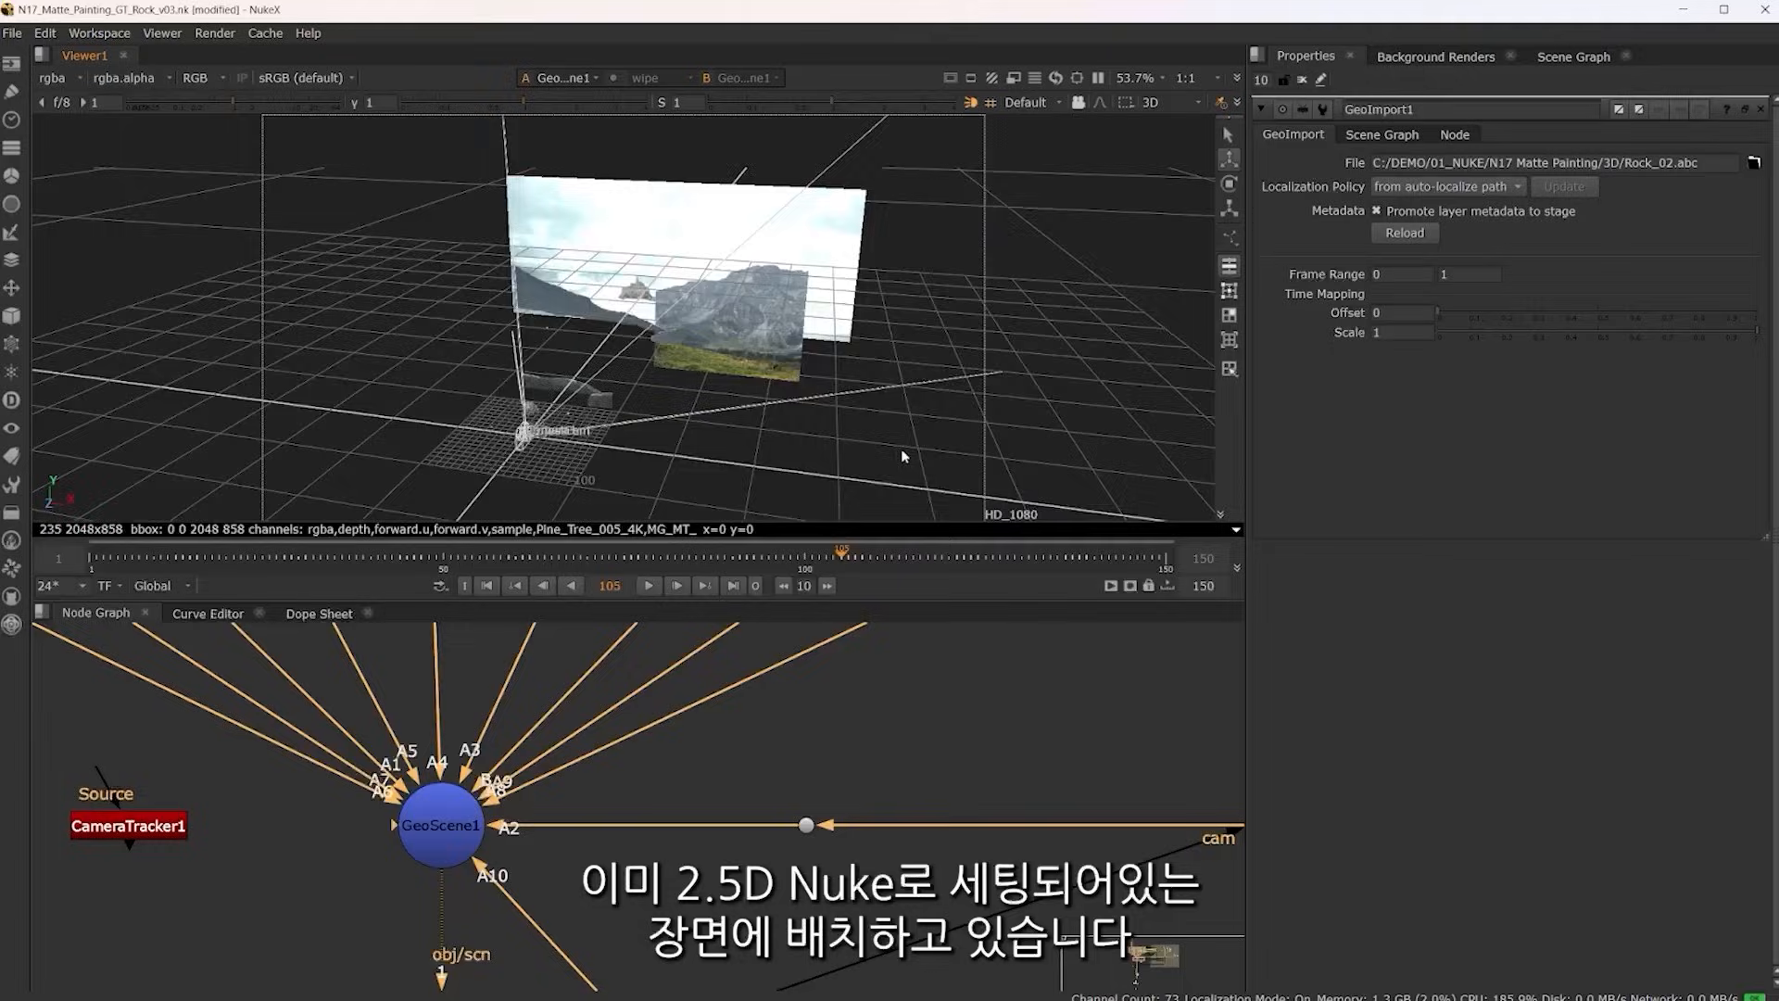
drag(902, 453, 853, 285)
scroll(830, 329, up, 4)
drag(982, 353, 791, 335)
scroll(789, 331, down, 3)
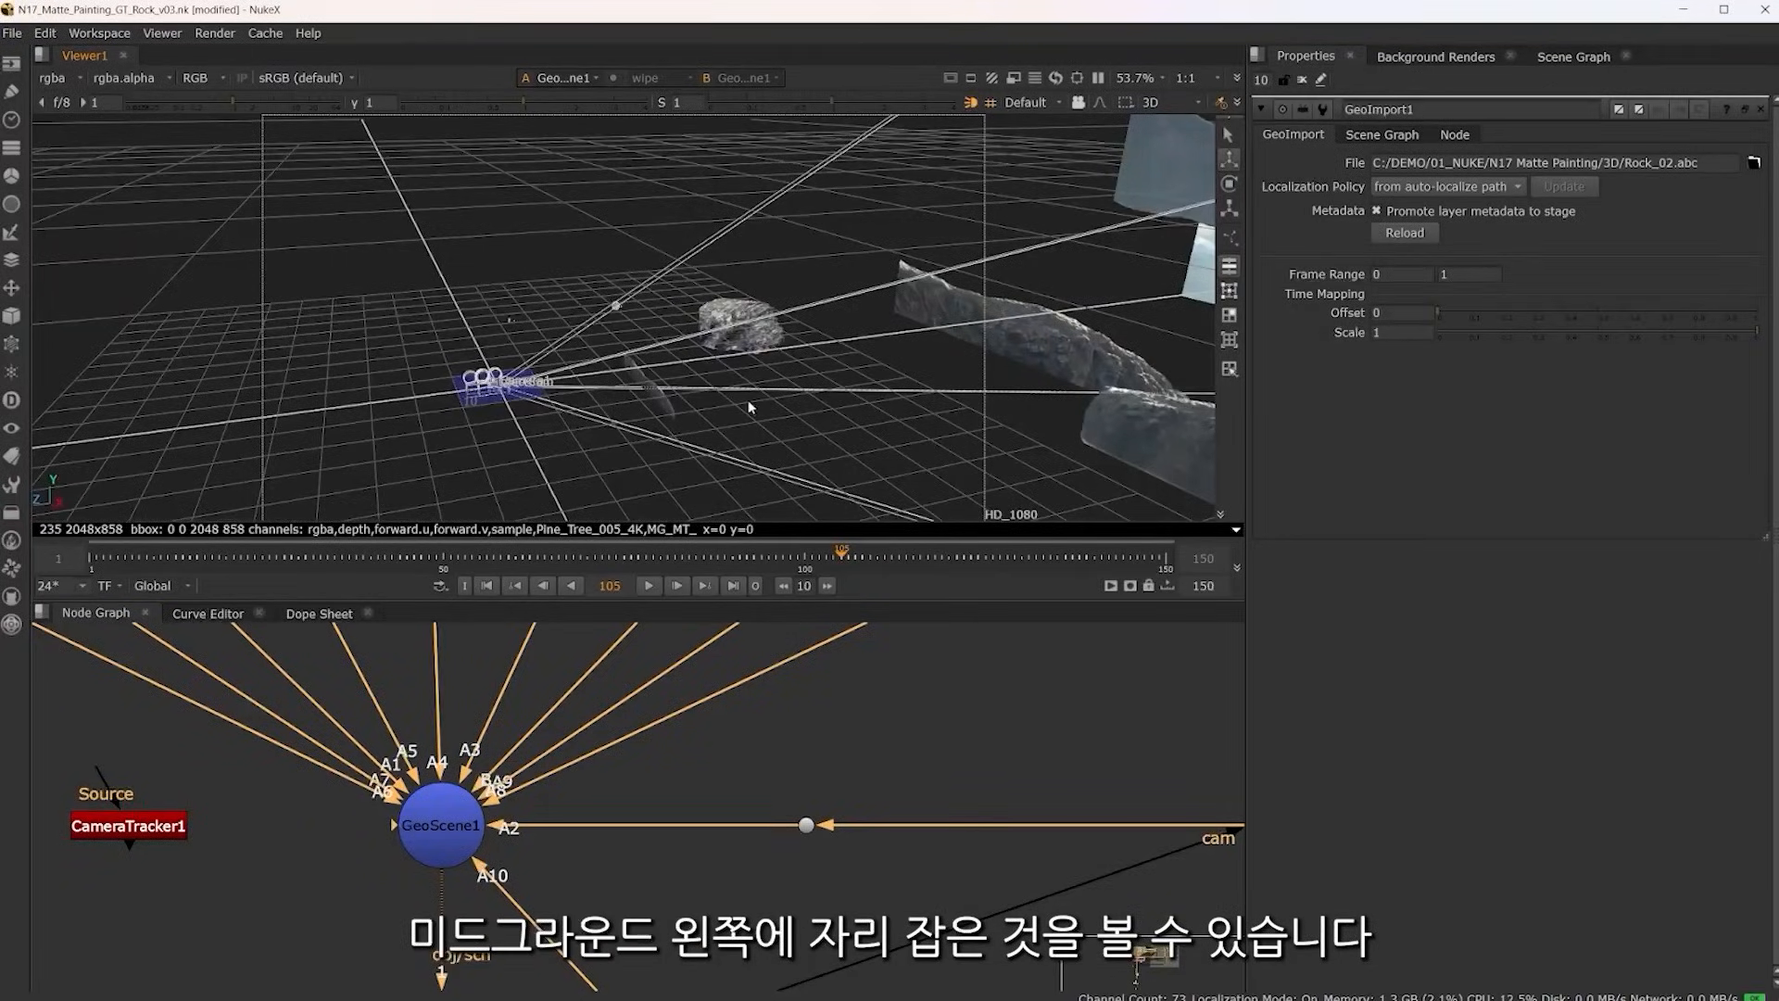
mouse_move(749, 405)
mouse_down()
mouse_move(855, 414)
mouse_move(763, 397)
mouse_move(753, 416)
mouse_up()
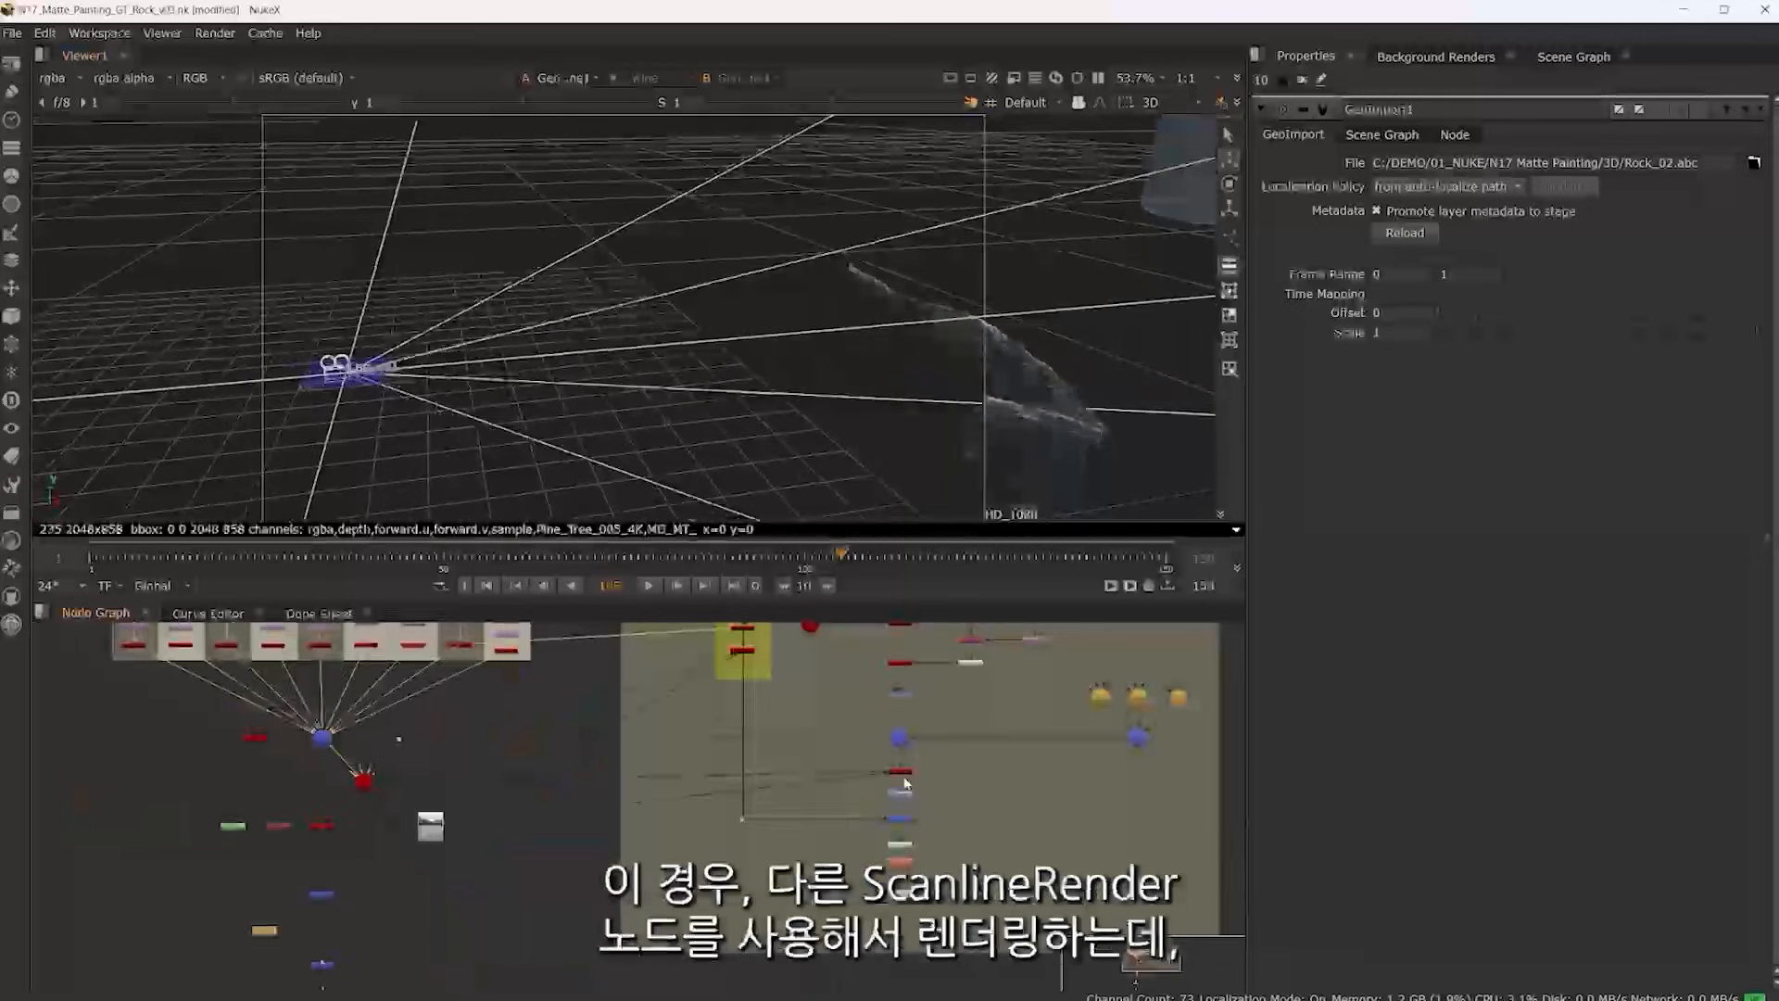
View the rock's separate ScanlineRender2_3 node in 3D and orbit around the isolated rock
scroll(900, 775, up, 5)
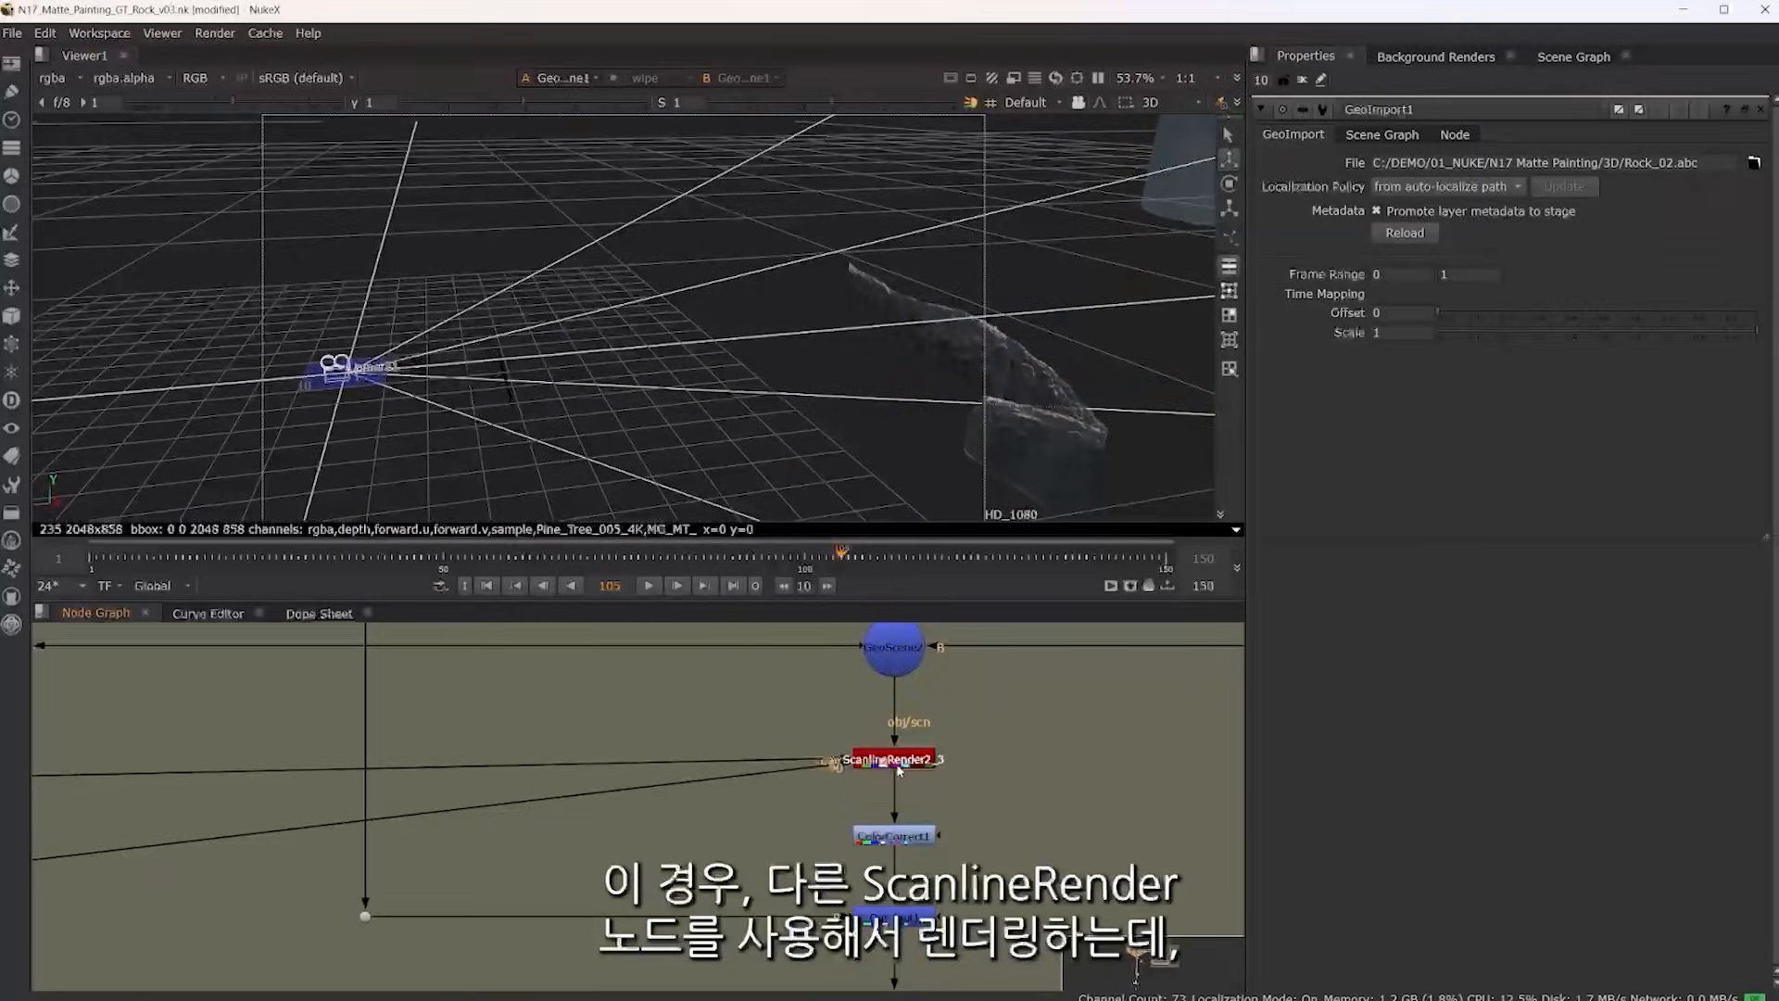
click(897, 768)
key(1)
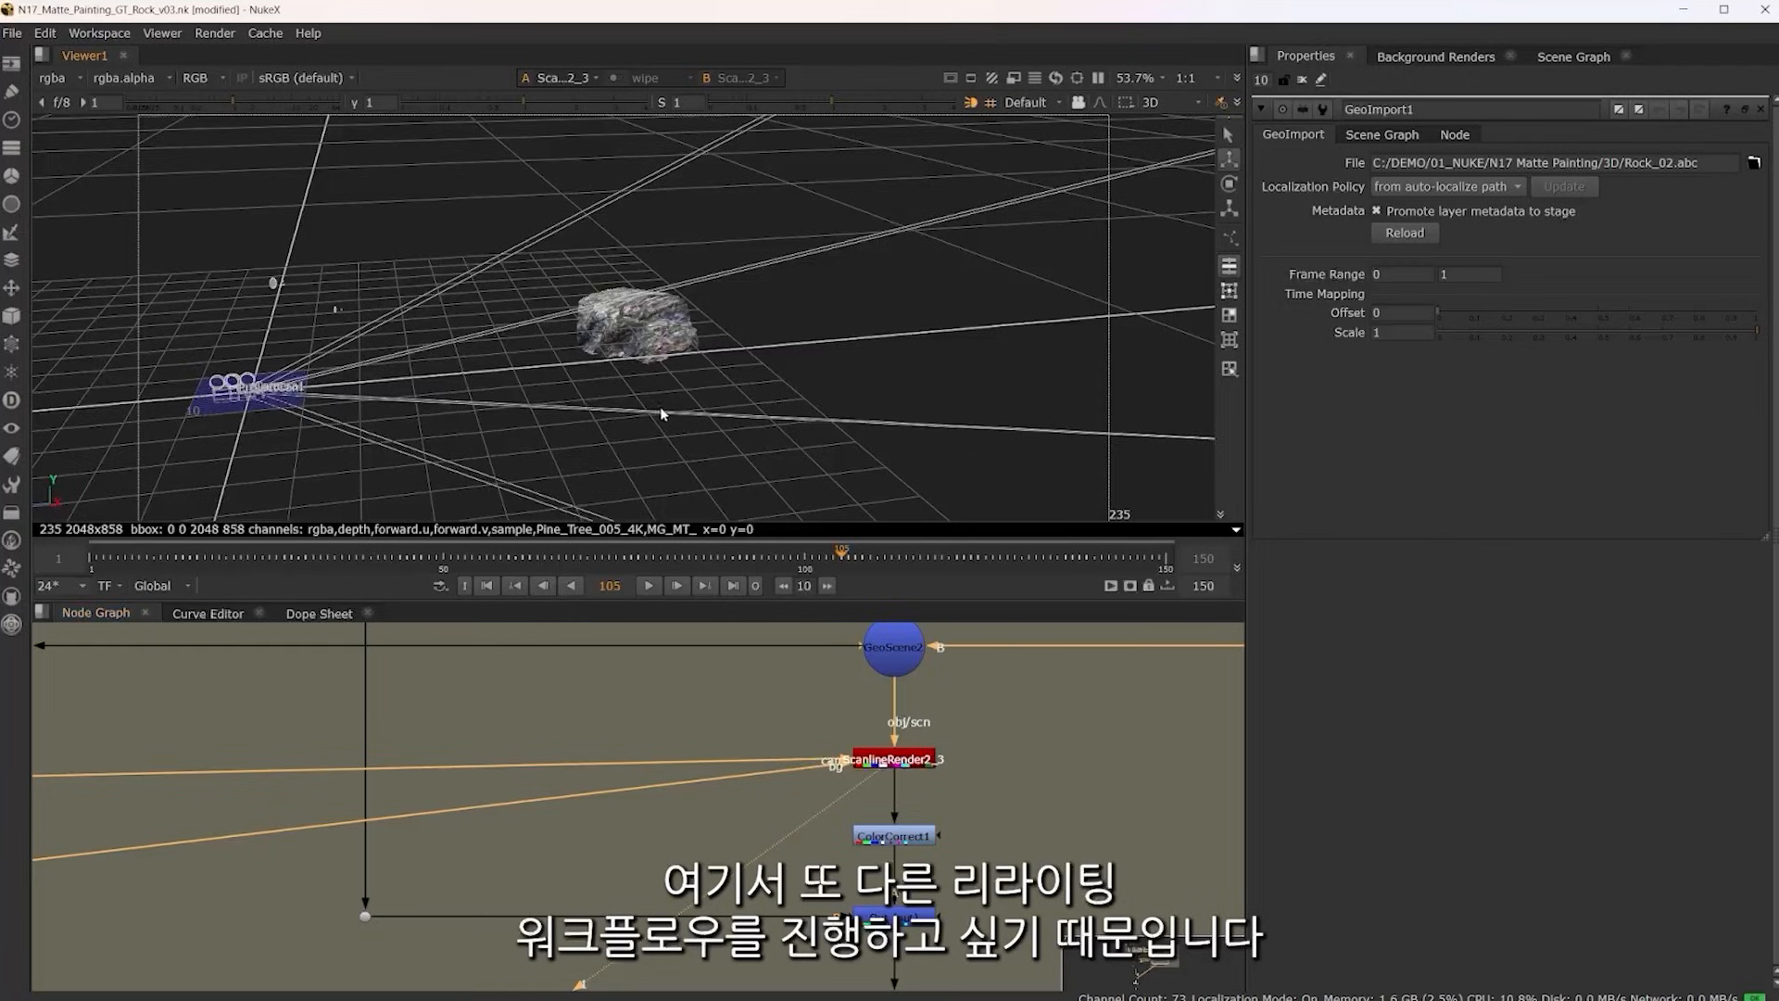
drag(664, 413, 795, 331)
scroll(794, 332, down, 3)
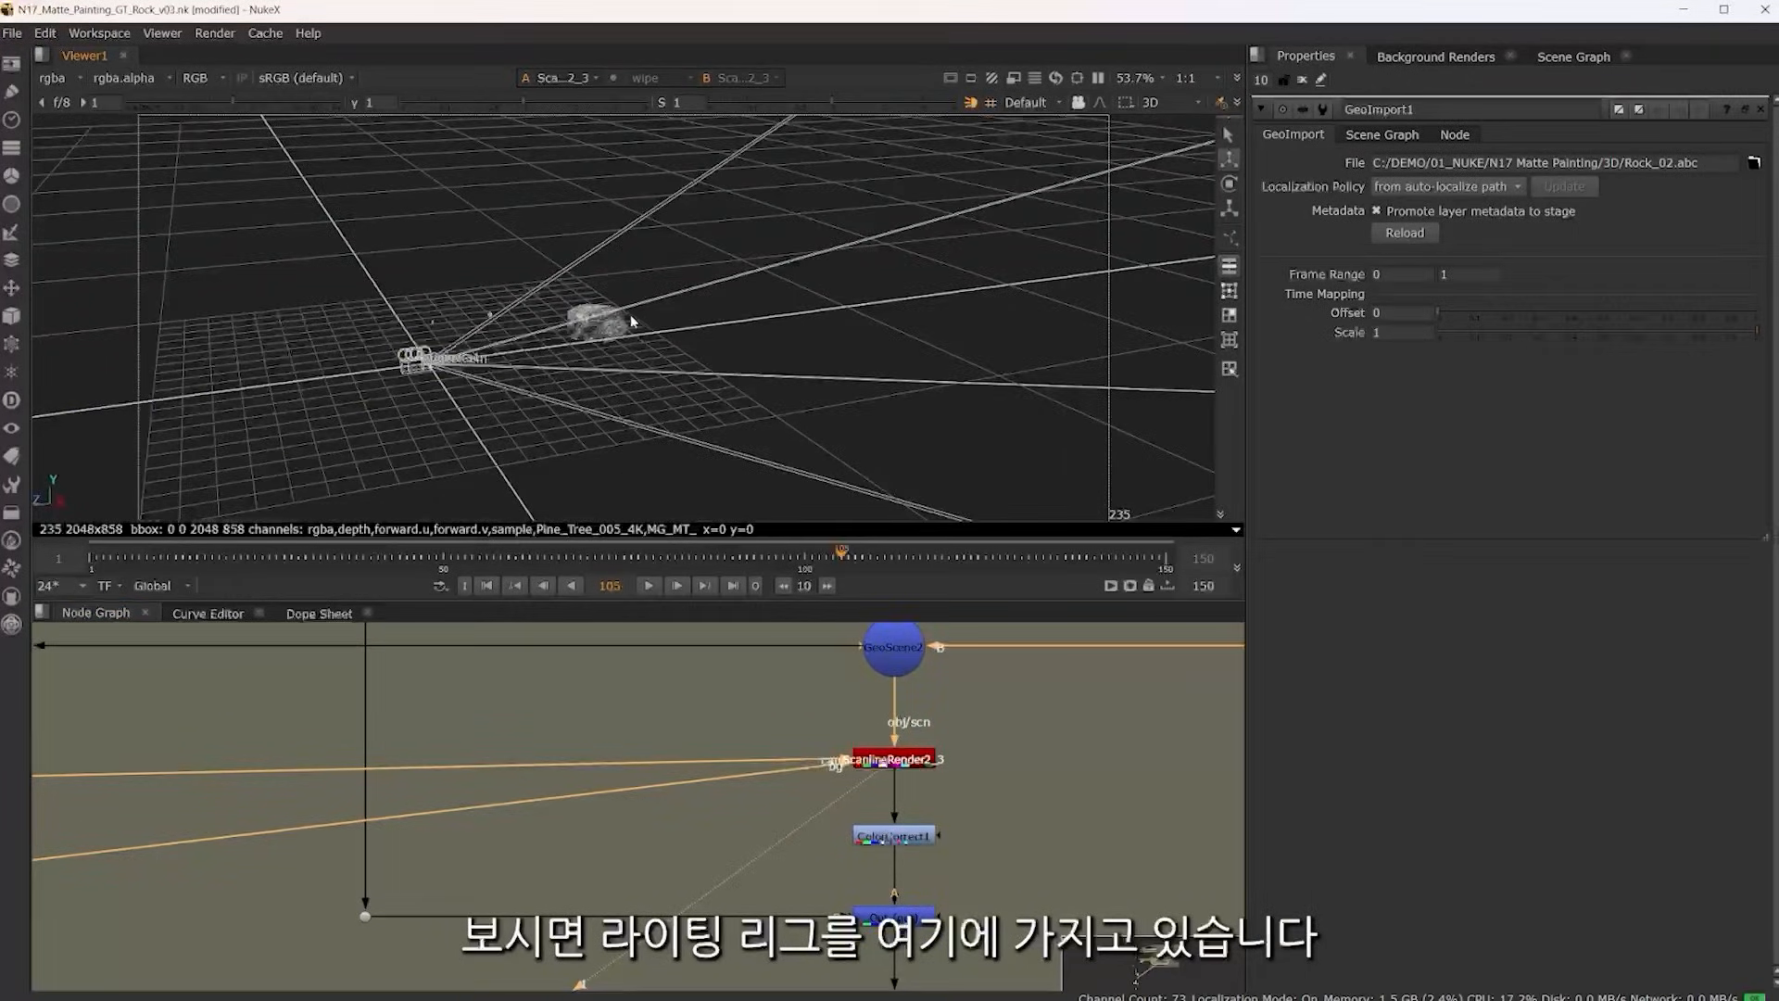
Inspect the three DirectLight nodes feeding LIGHTS1 and the light indicators placed around the rock
scroll(631, 321, up, 2)
scroll(779, 809, down, 5)
drag(1092, 708, 832, 711)
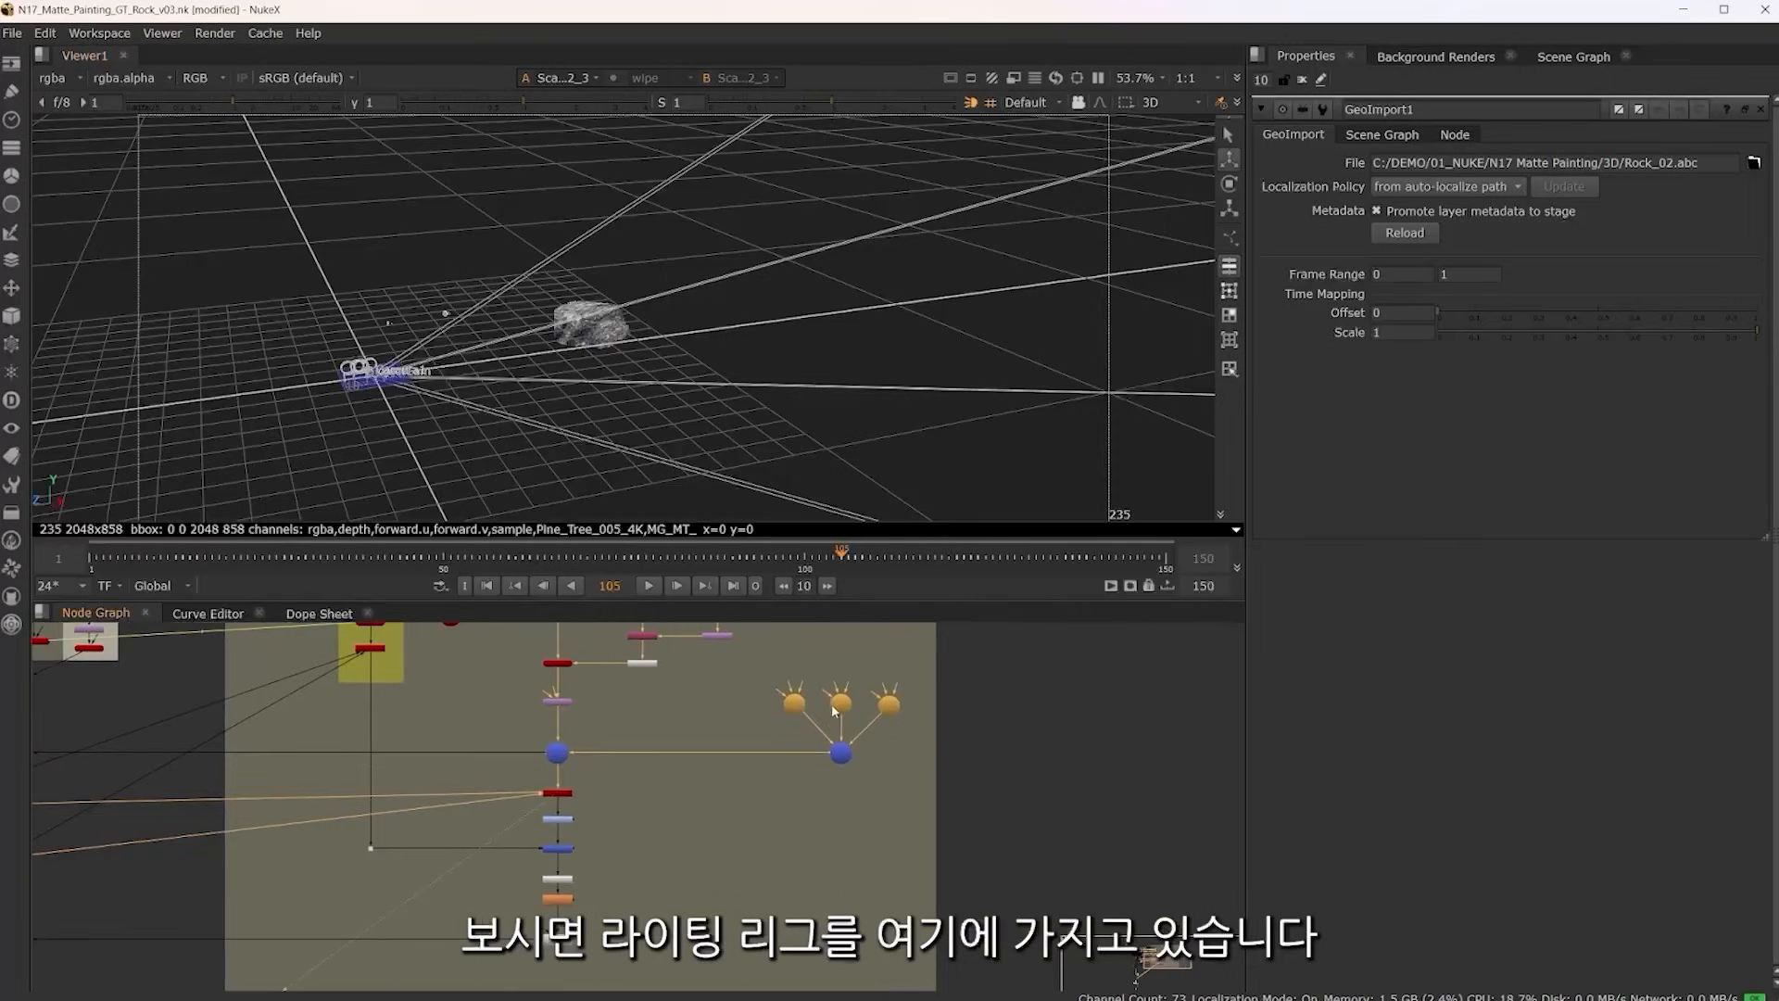
scroll(834, 711, up, 5)
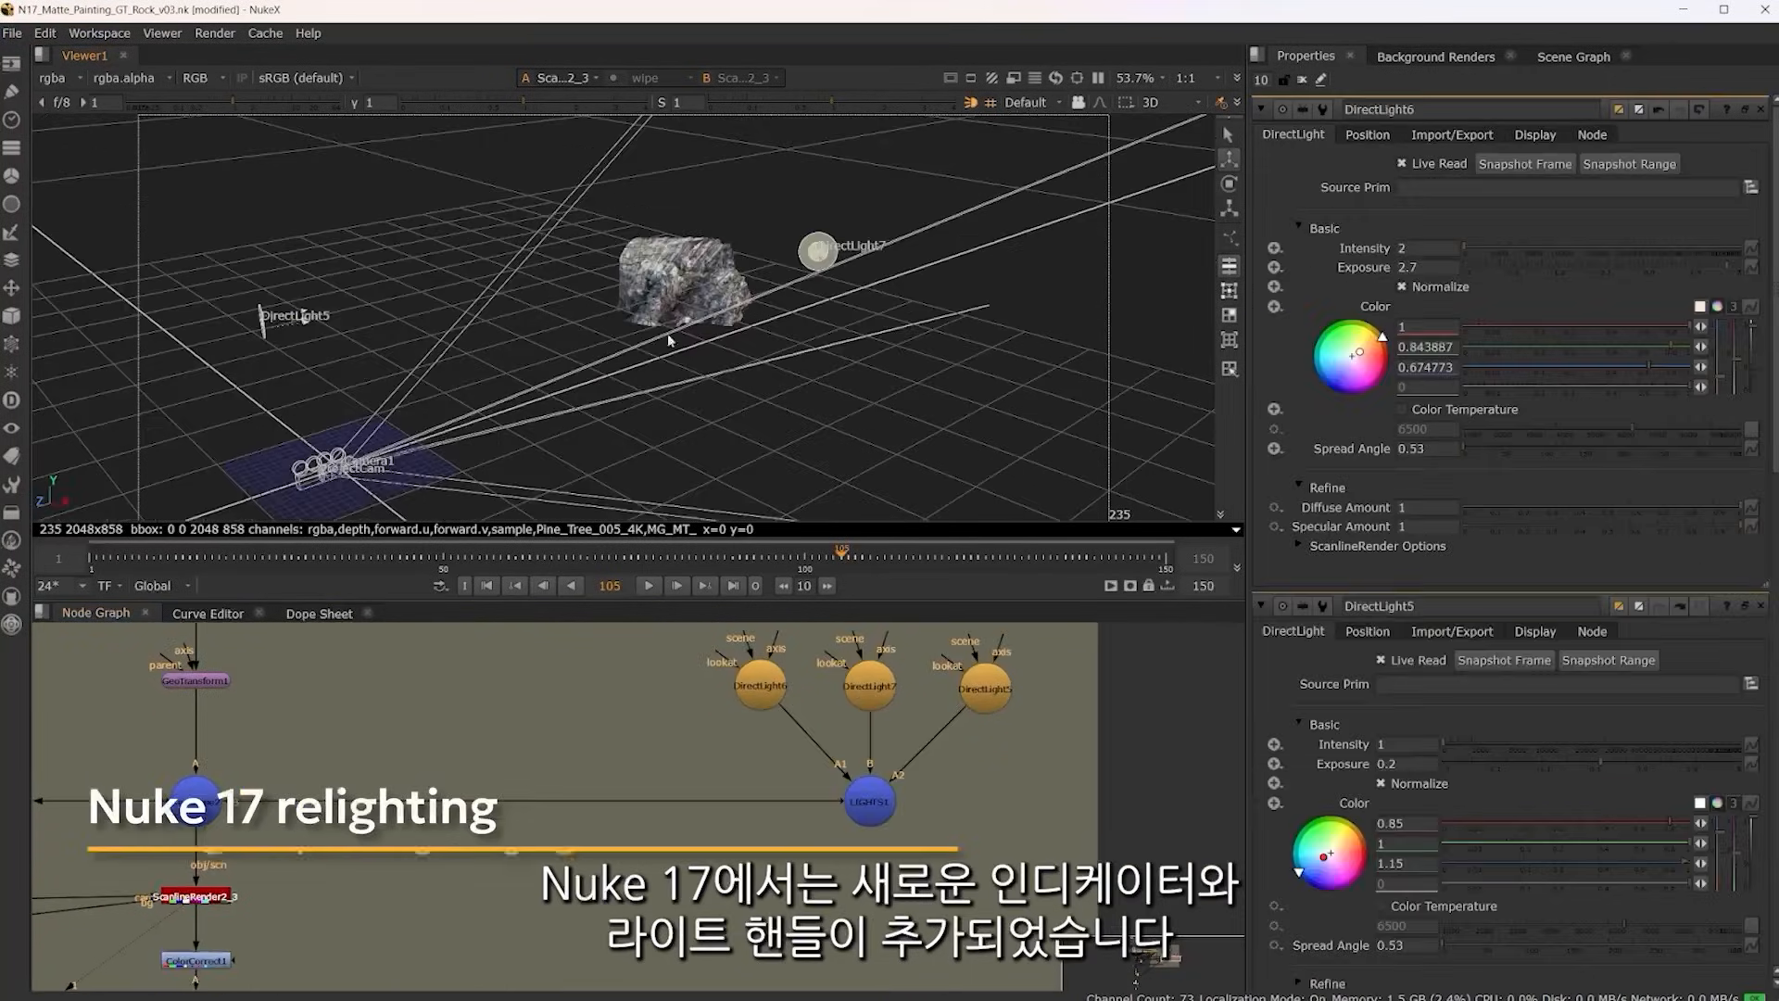
mouse_move(555, 332)
mouse_down()
mouse_move(599, 341)
mouse_move(554, 333)
mouse_up()
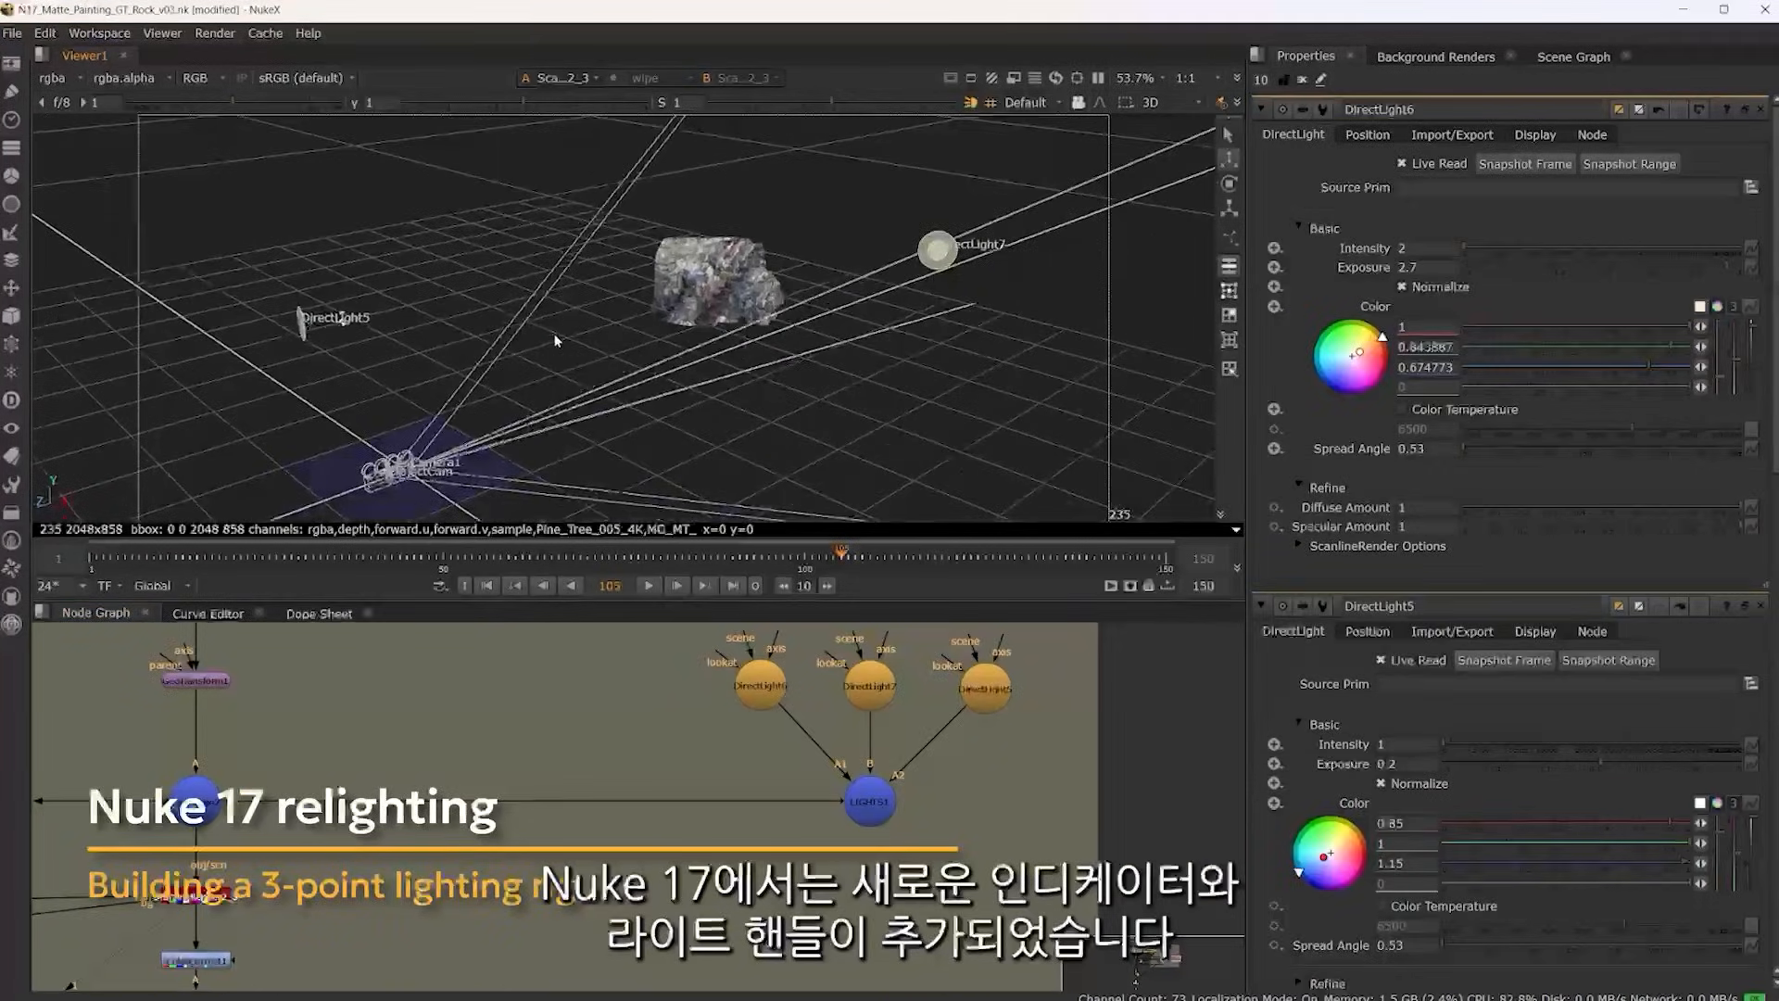
Toggle DirectLight6, DirectLight7 and DirectLight5 in turn to compare each light's effect on the rock
click(761, 690)
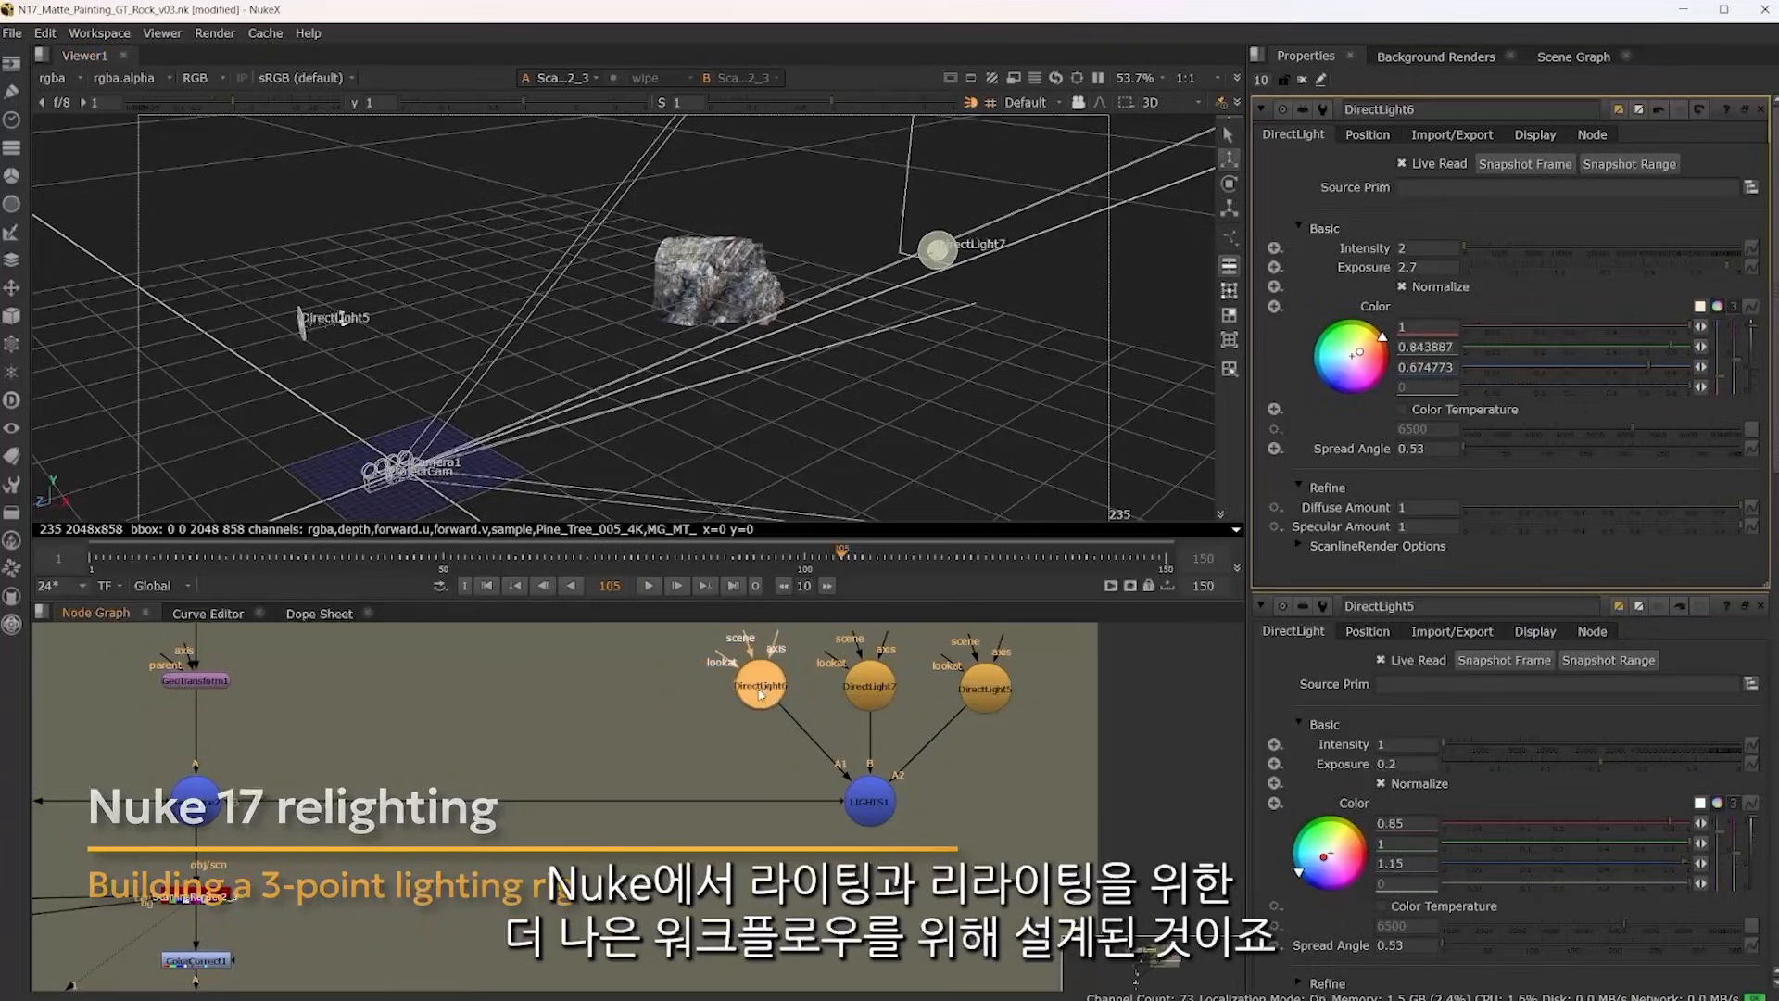
key(d)
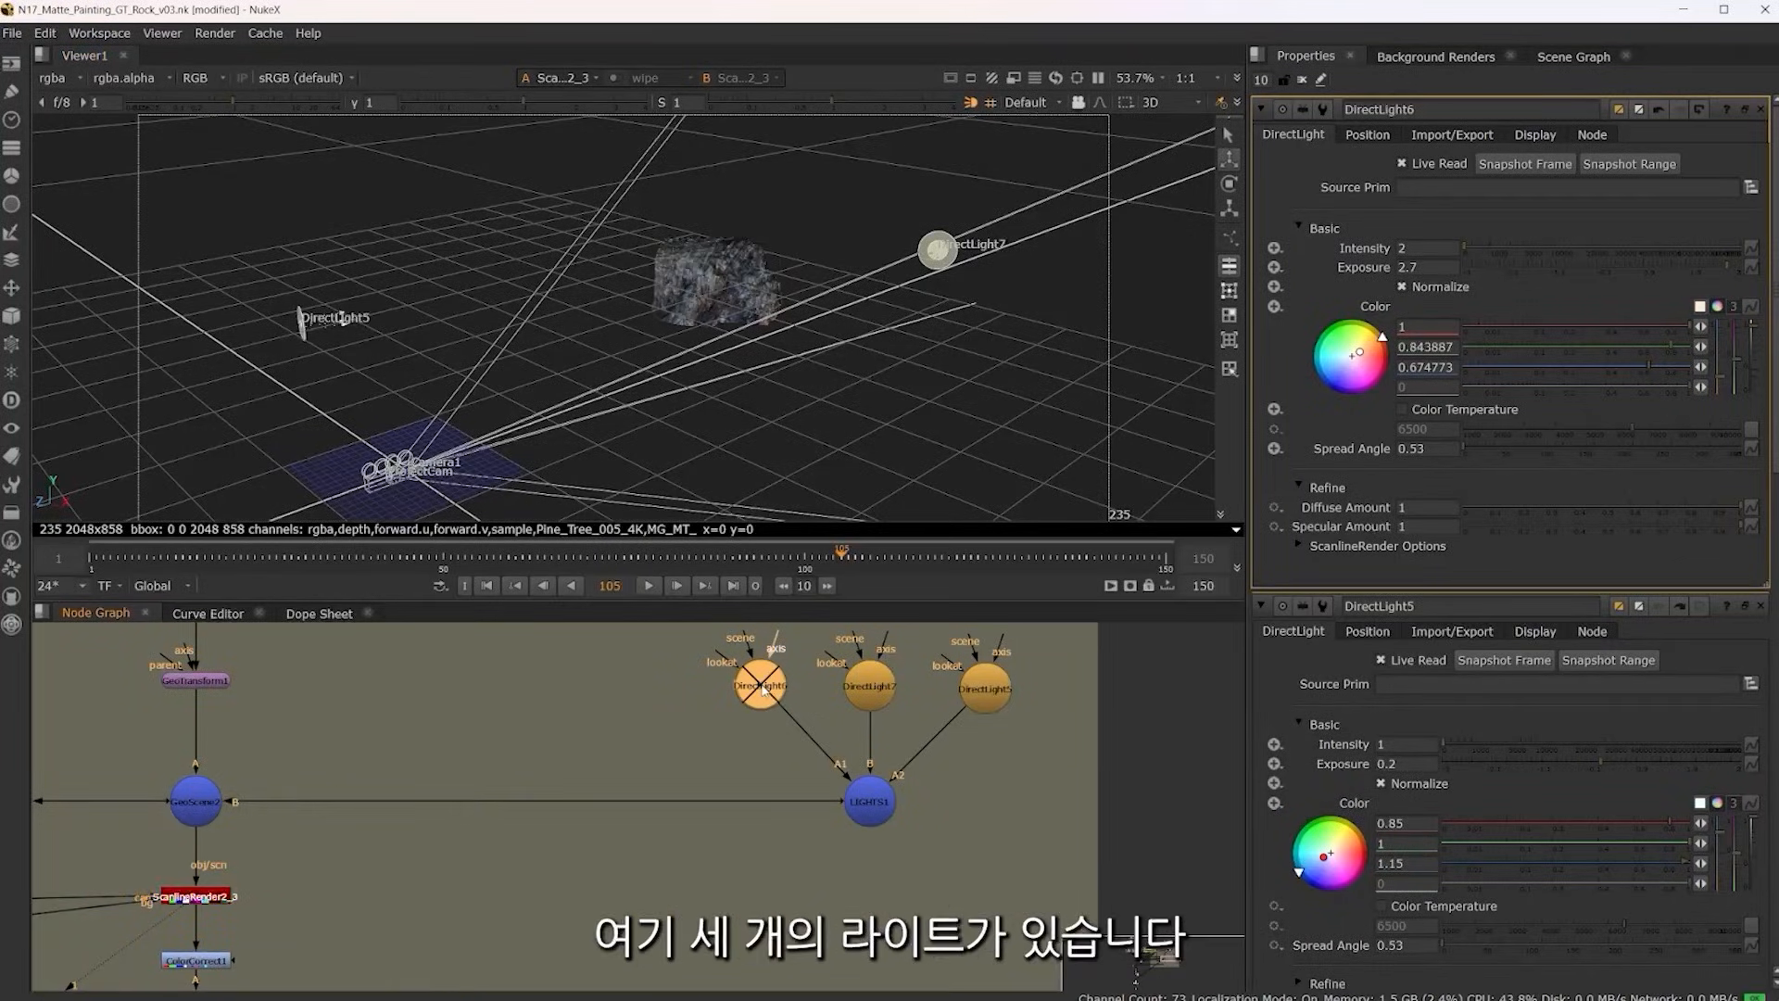
key(d)
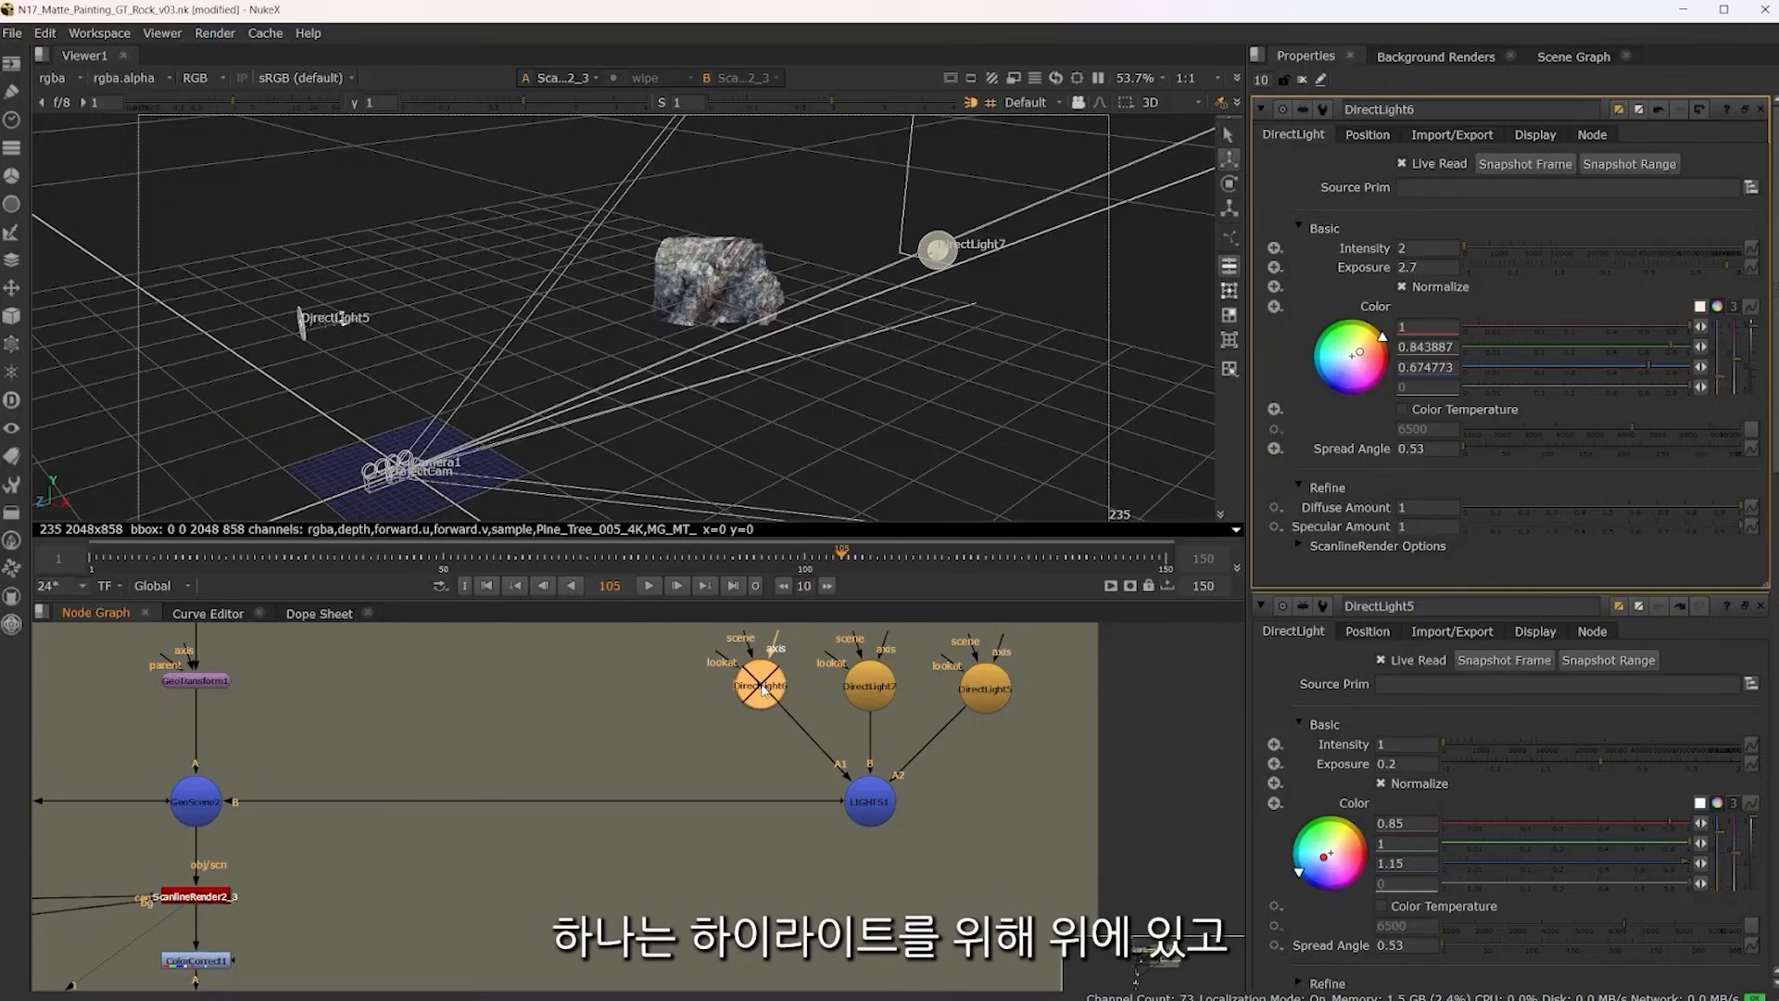
key(d)
key(d)
click(879, 683)
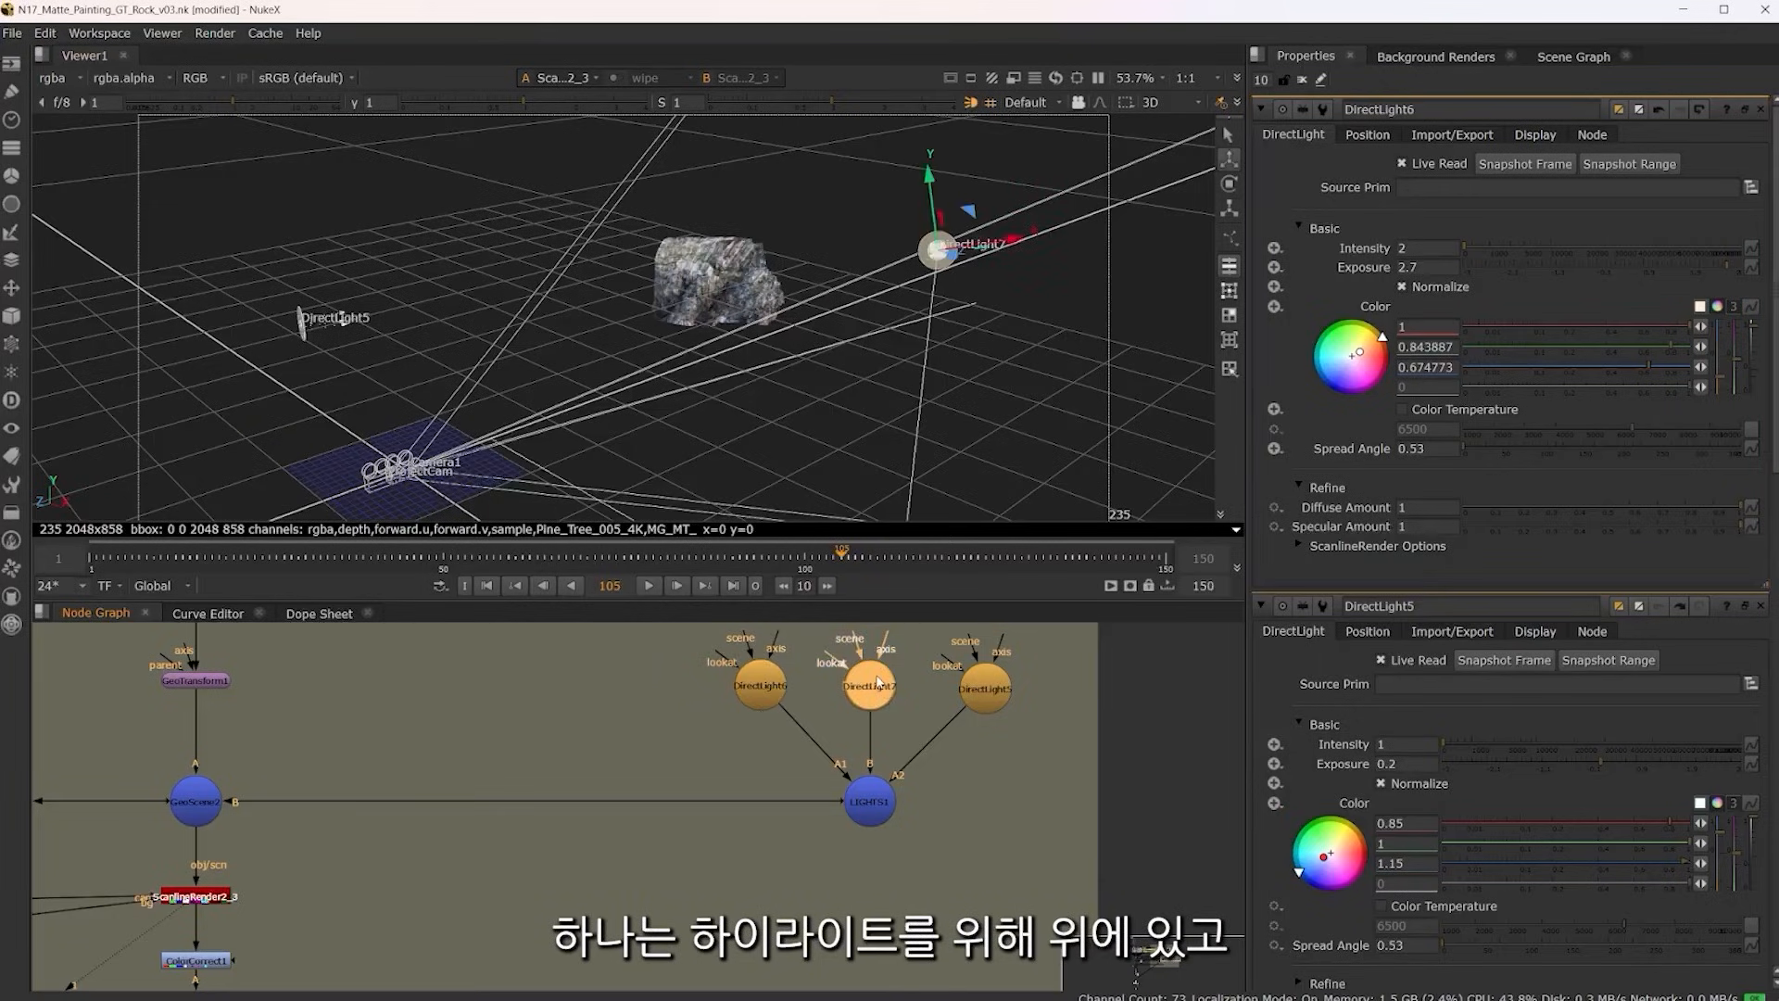
key(d)
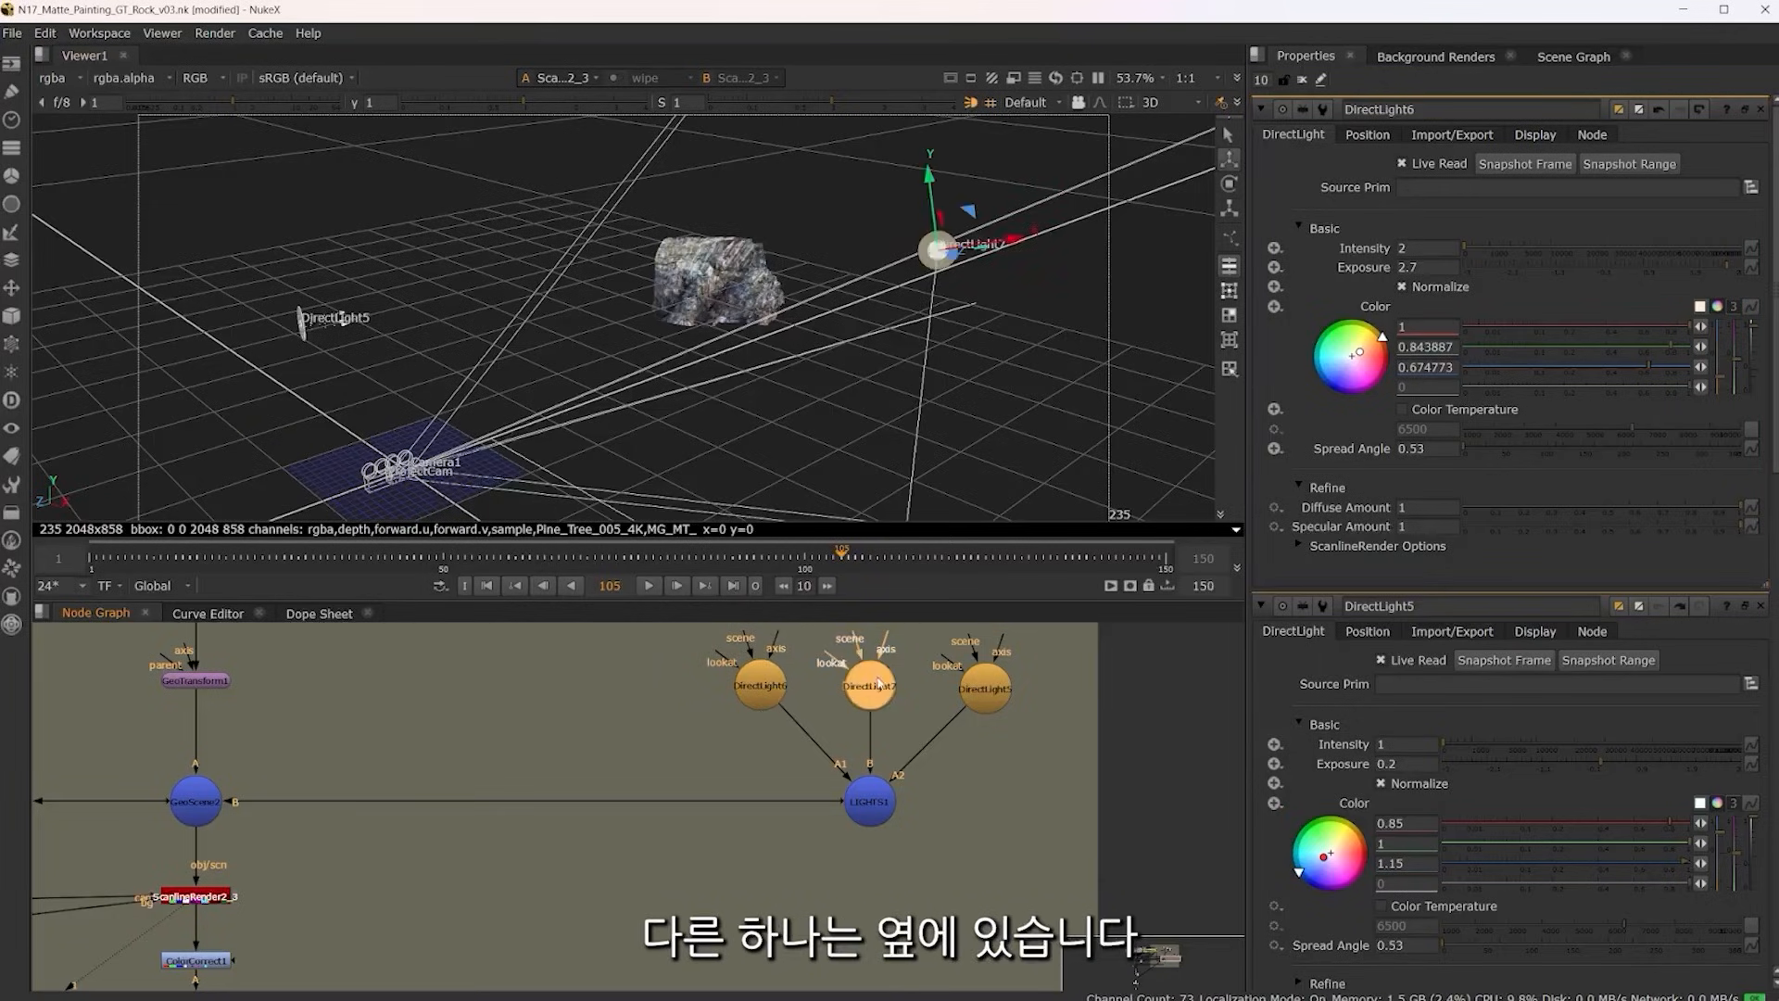
click(1006, 698)
key(d)
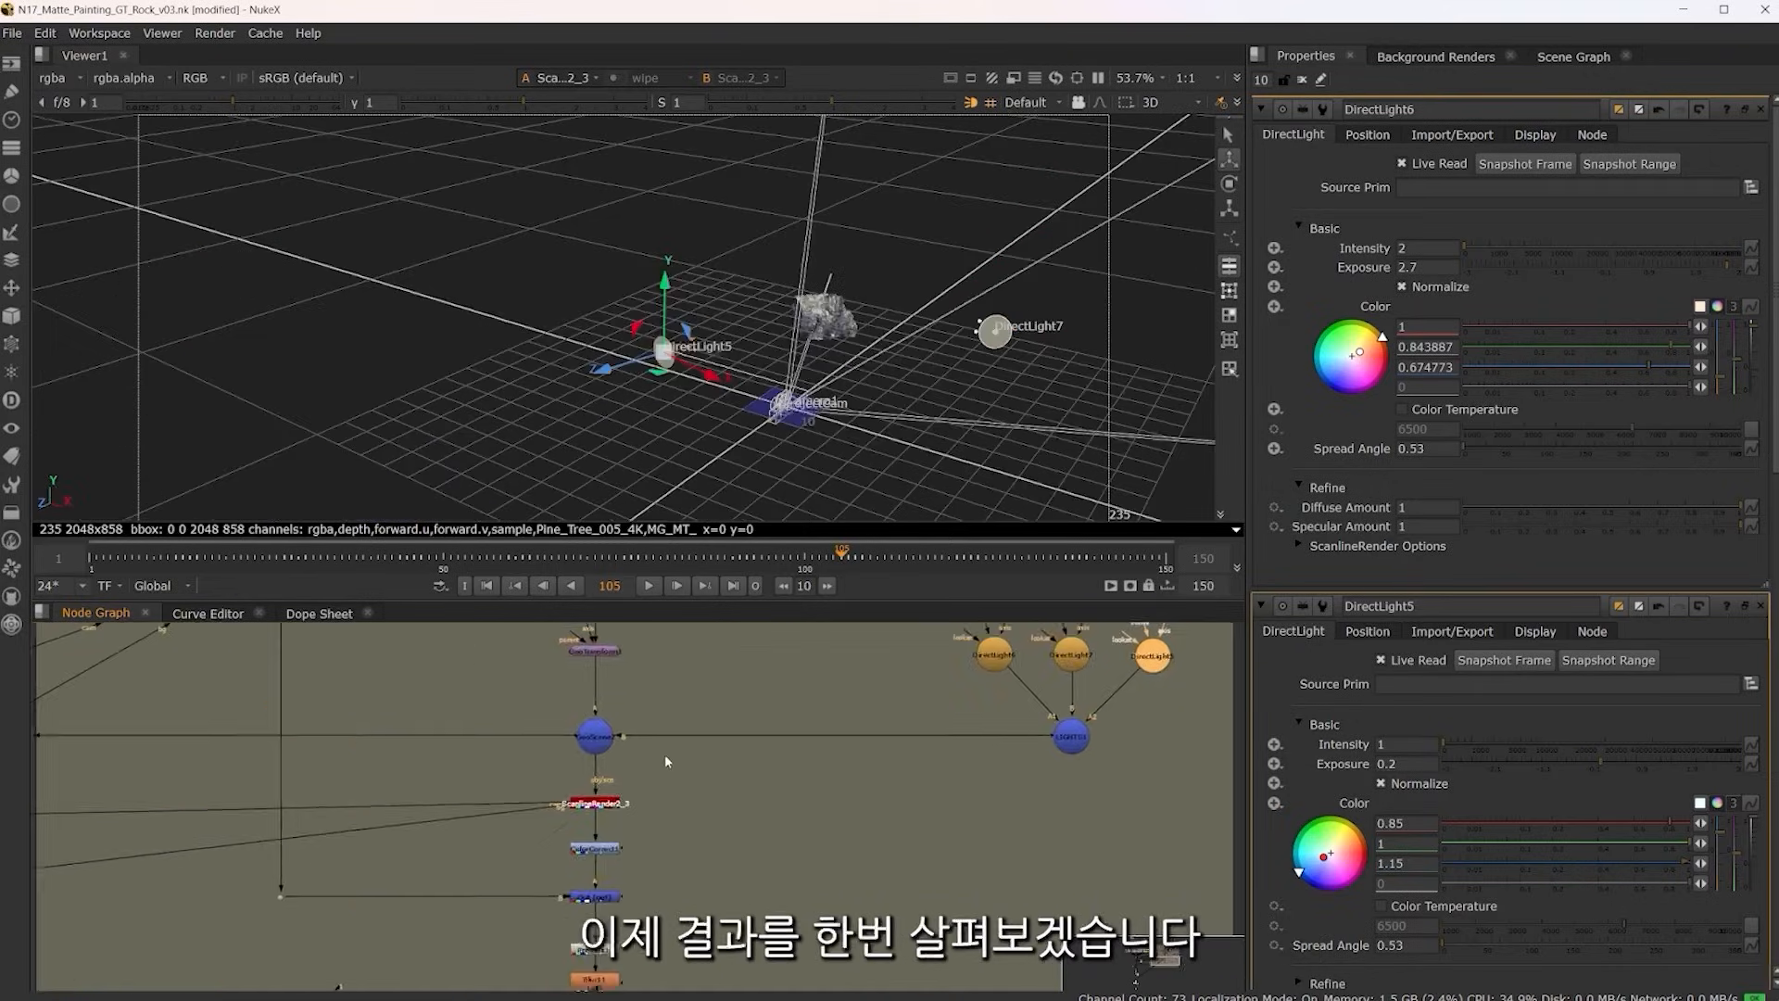
Return to ScanlineRender2_3 and switch the viewer to 2D to check the relit rock render over the background
drag(664, 754, 732, 793)
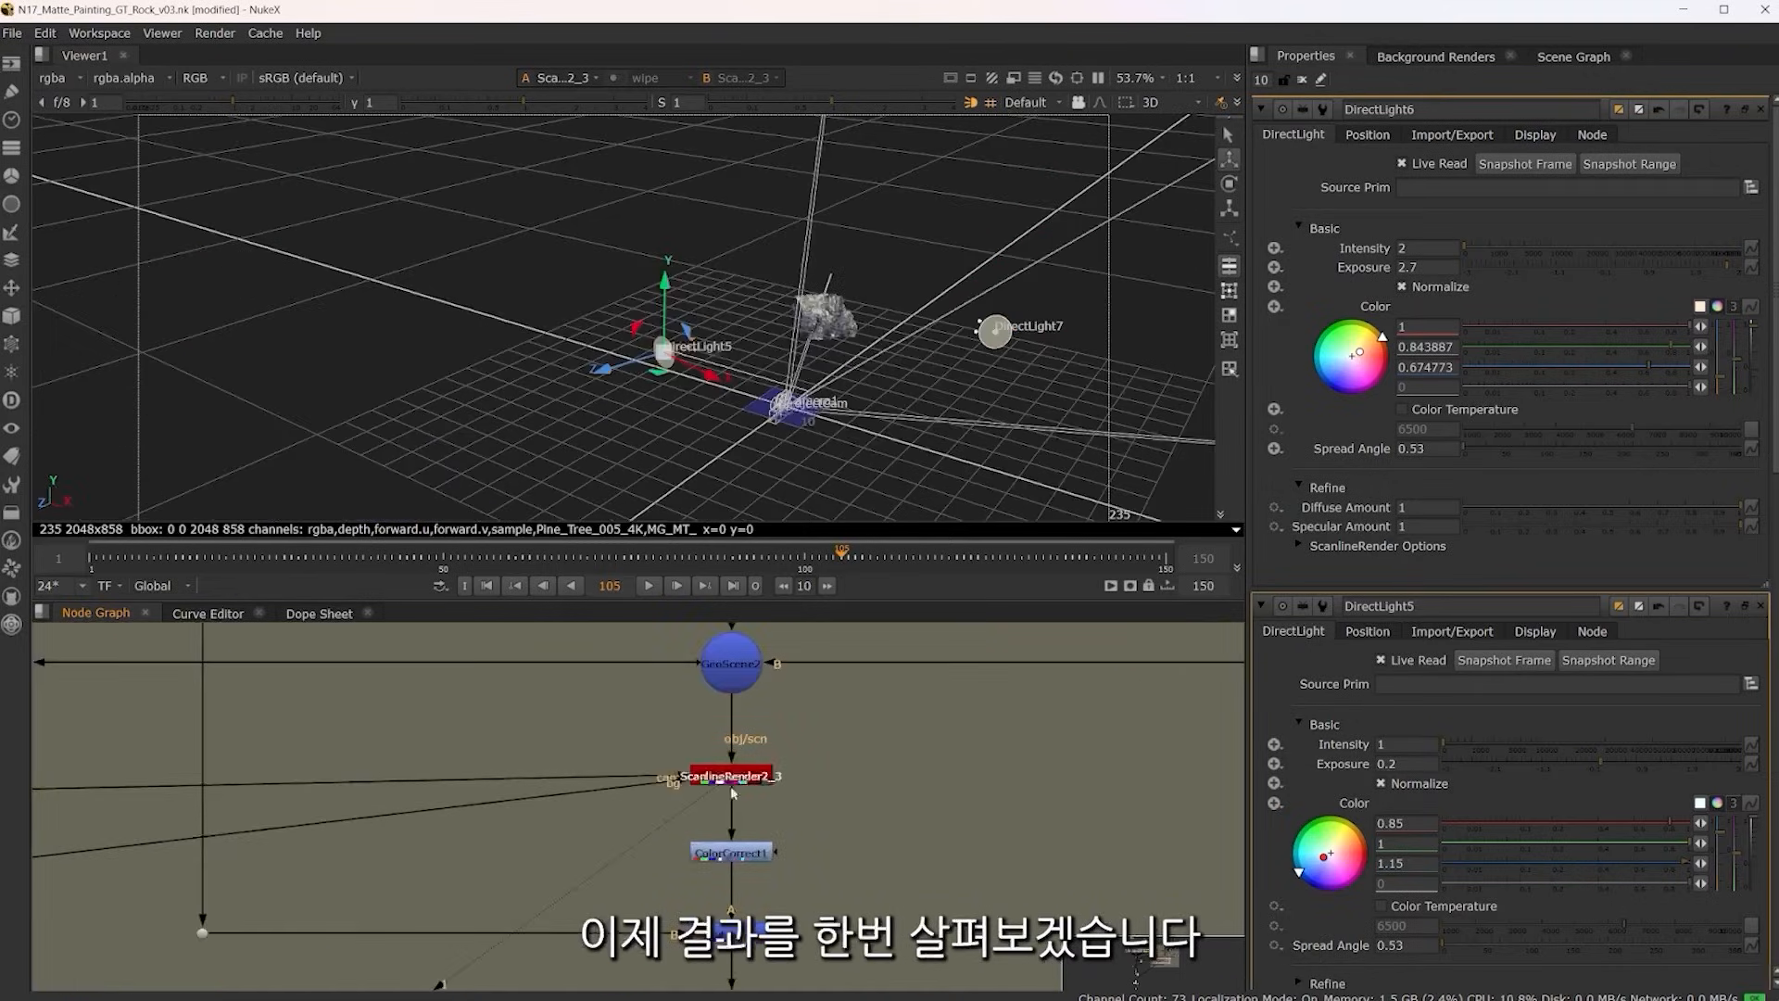
click(732, 788)
key(Tab)
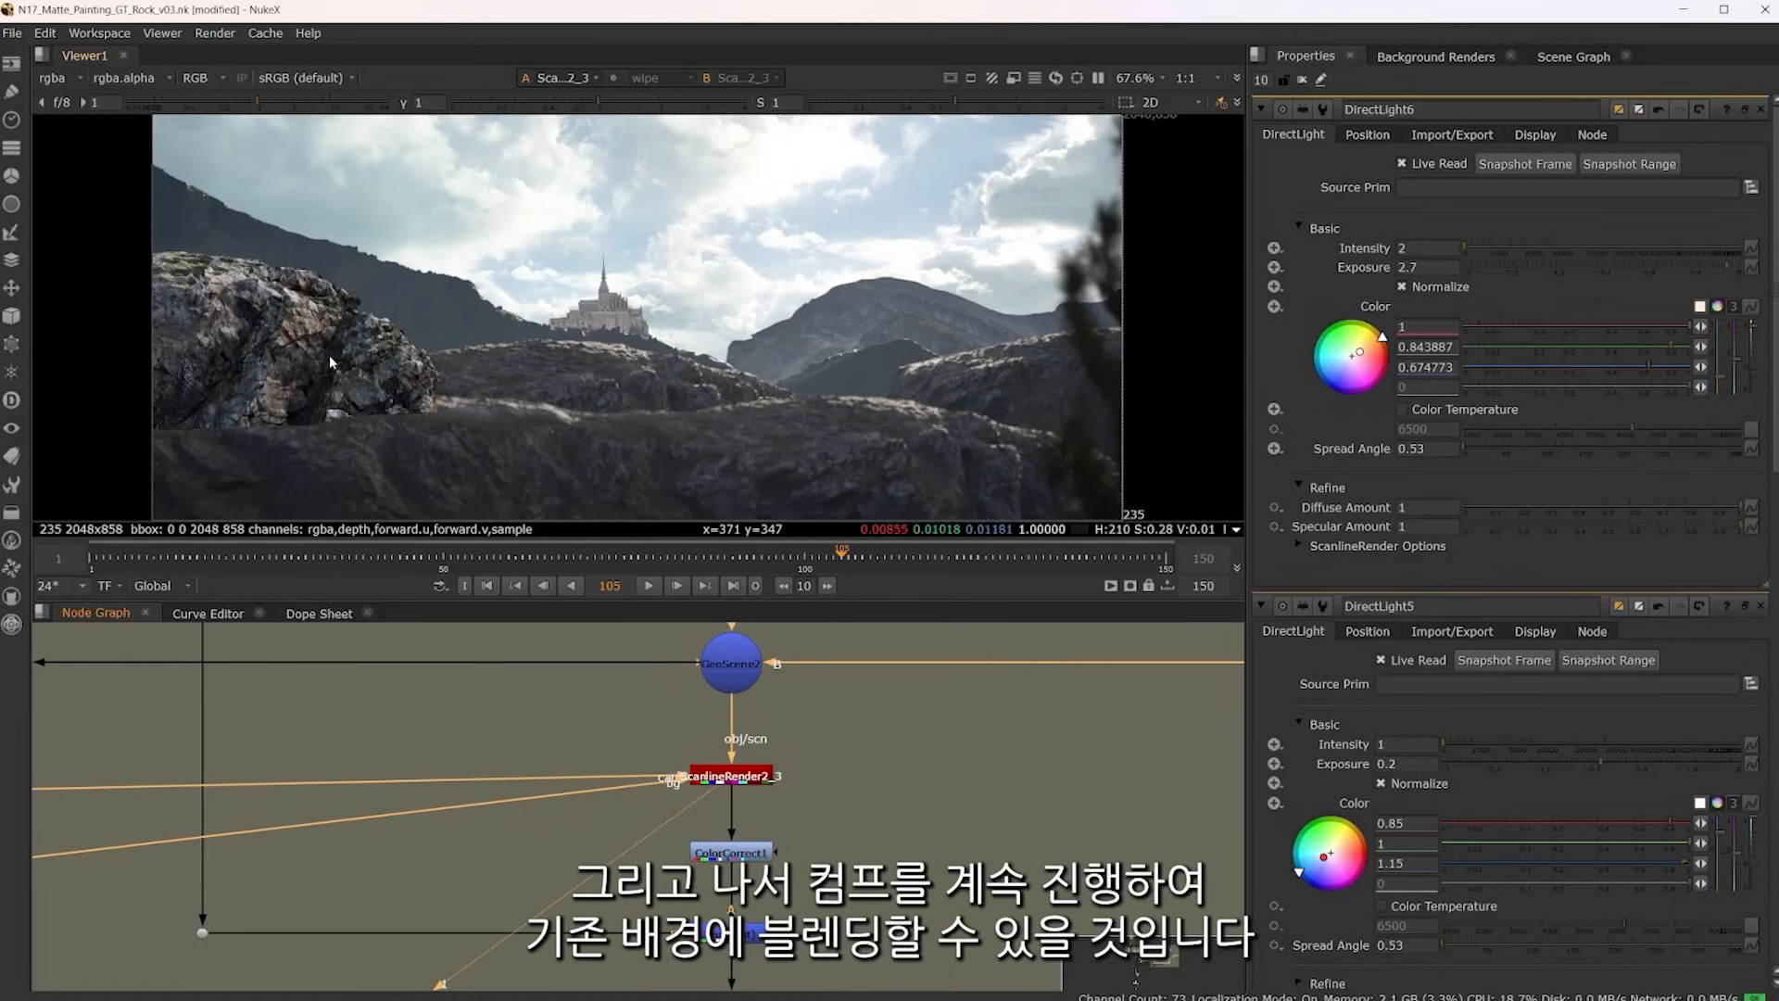
Follow the comp downstream through the color correction and holdout nodes and view the Merge16 result
scroll(881, 831, down, 2)
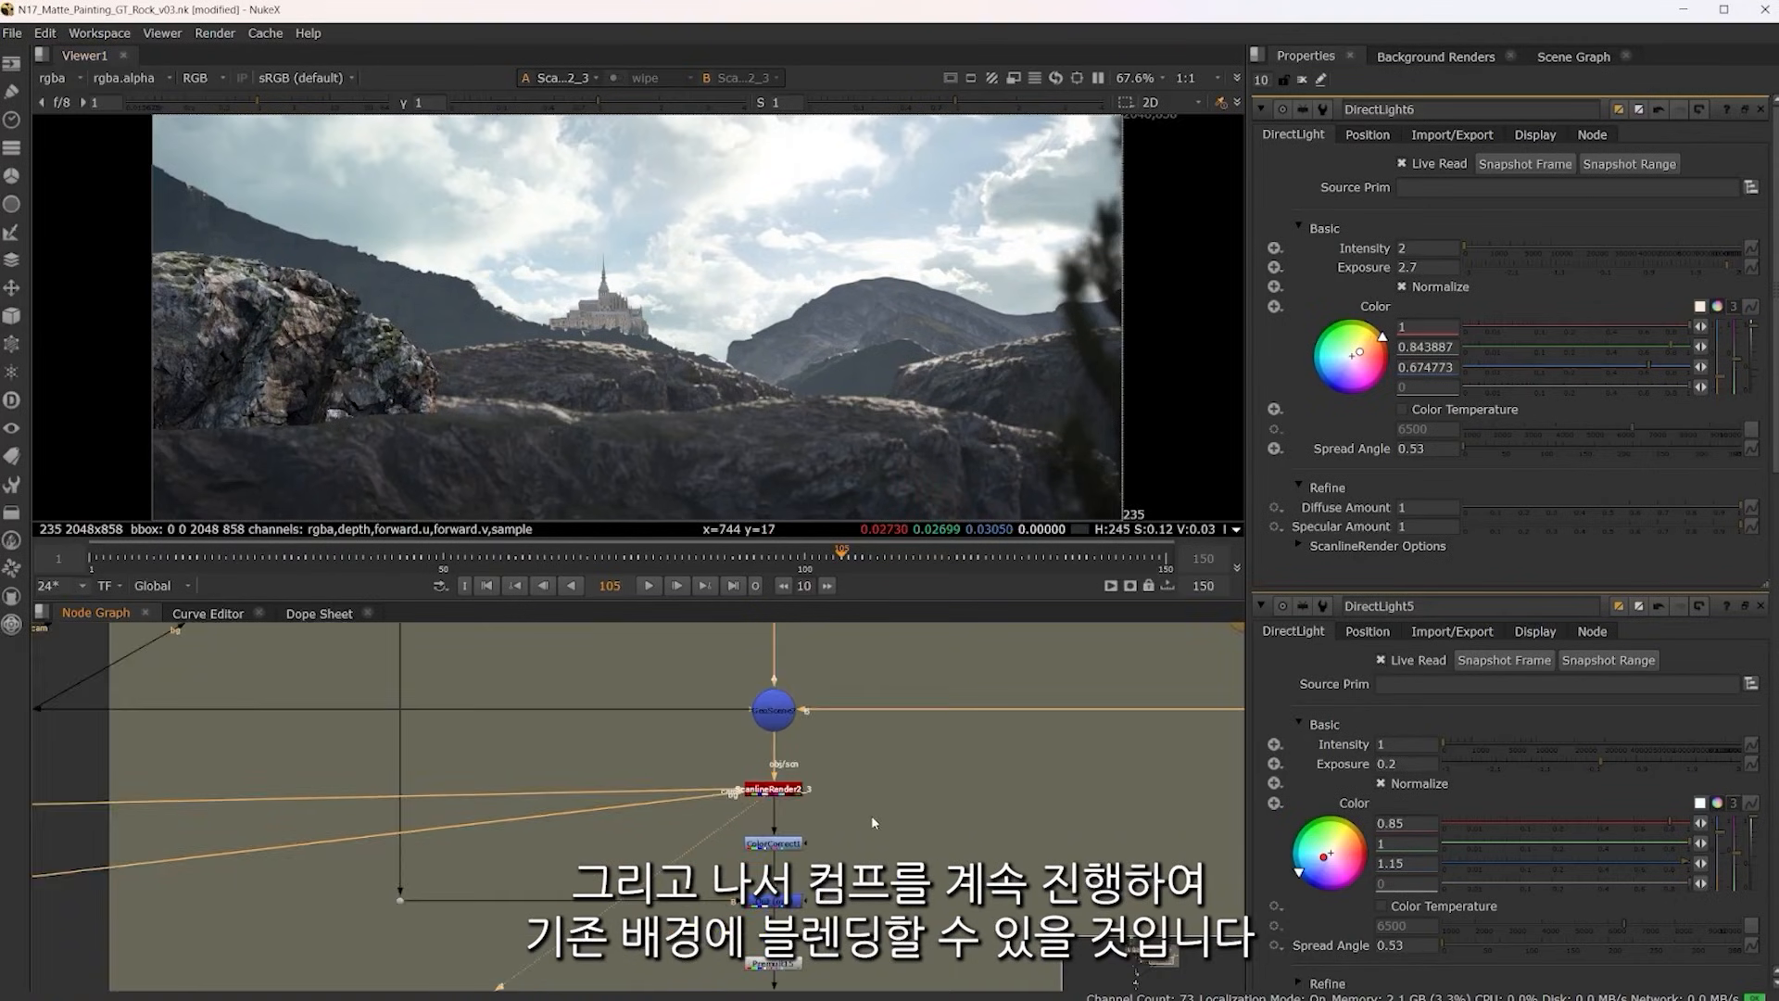
drag(859, 889, 923, 708)
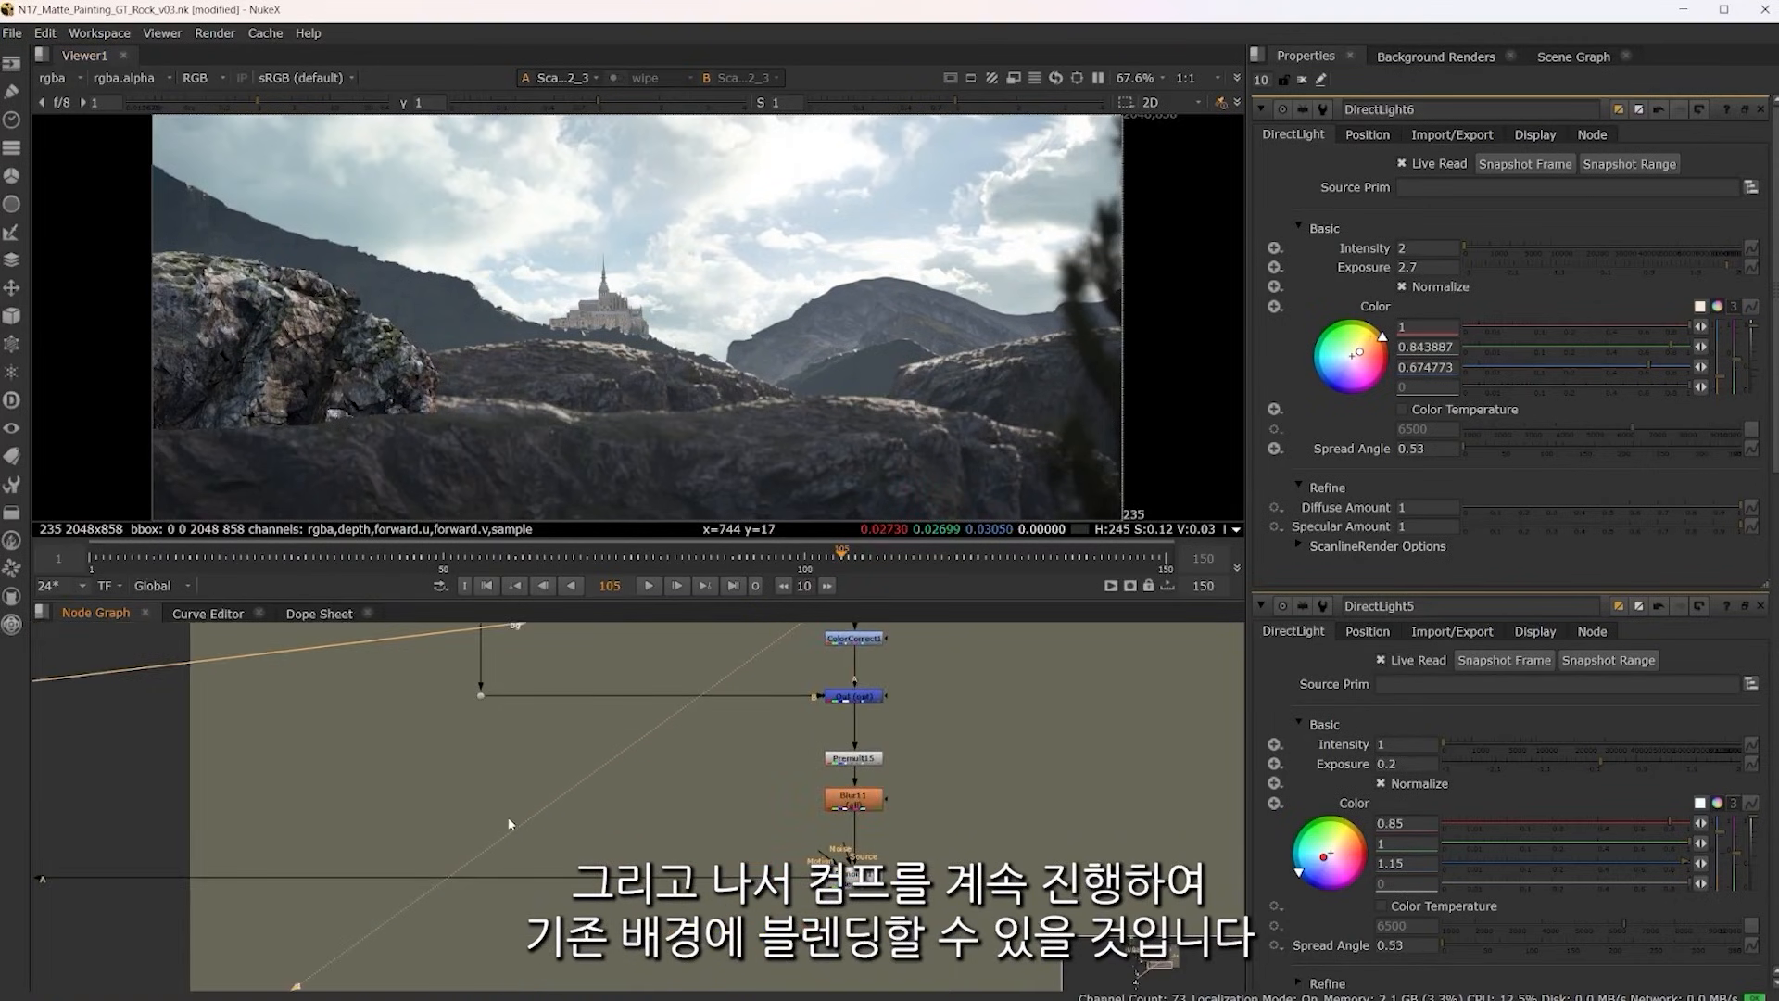
drag(509, 824, 629, 802)
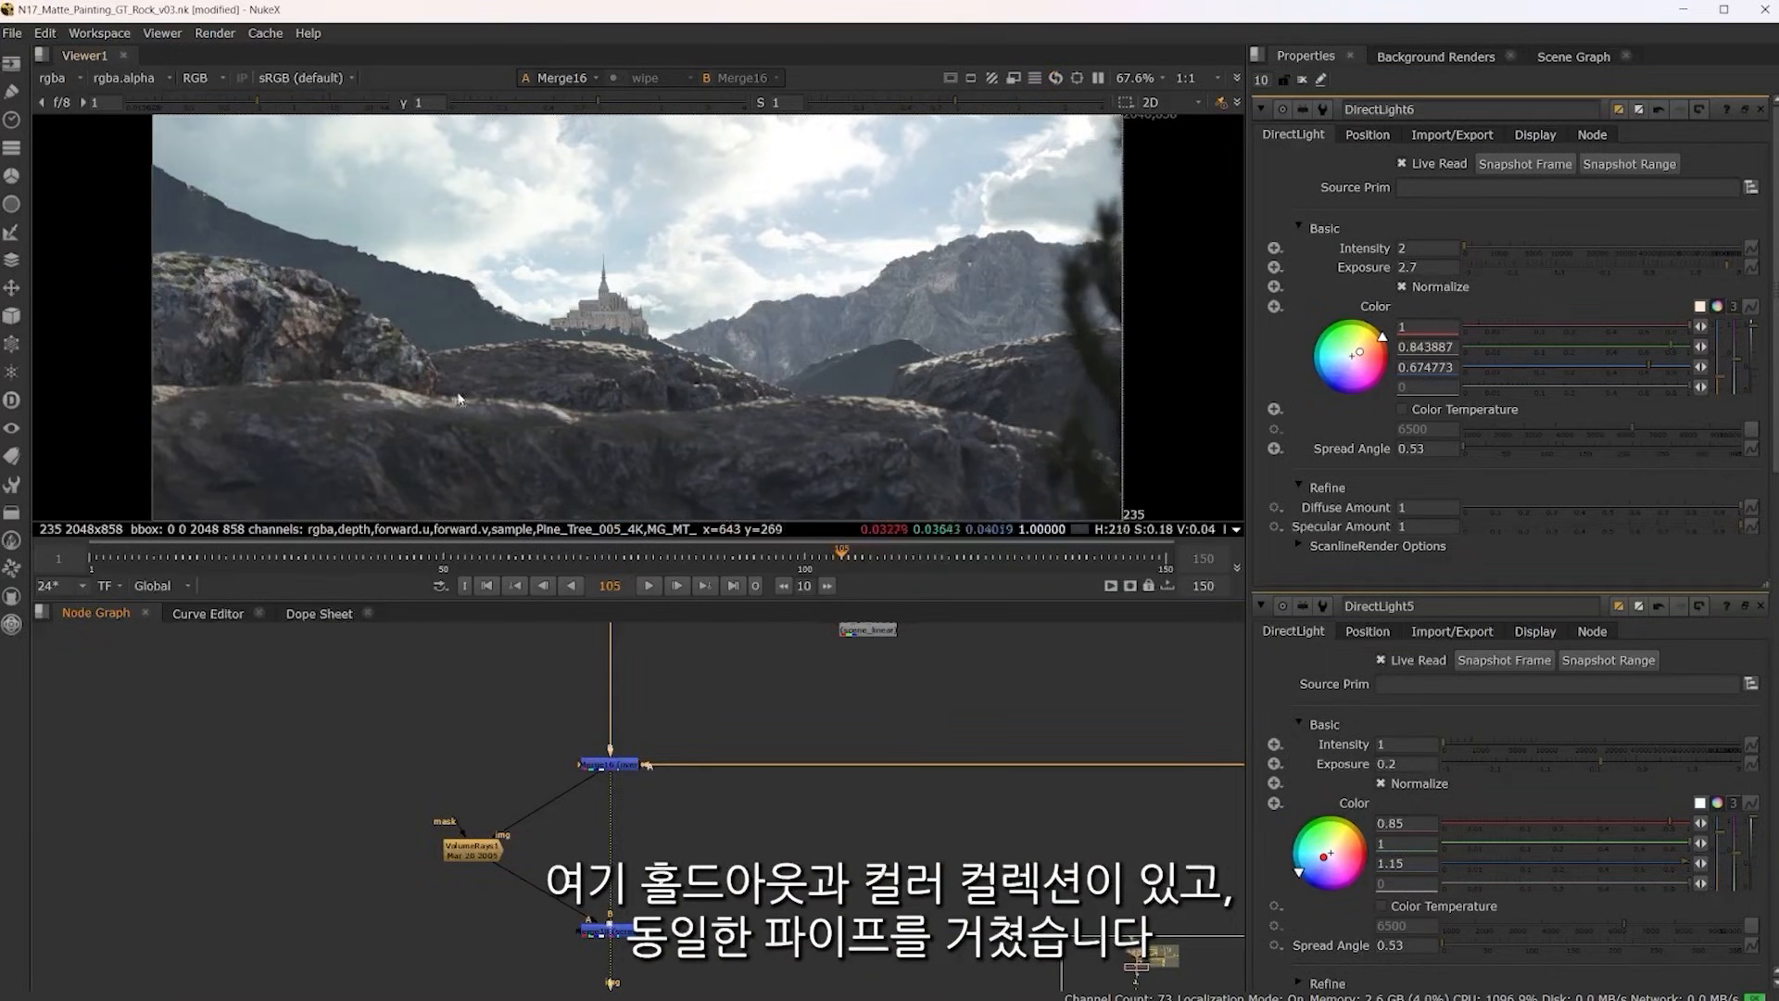
View the rendered shot in Read6 and play it from the first frame in the full-screen viewer
drag(759, 869, 758, 861)
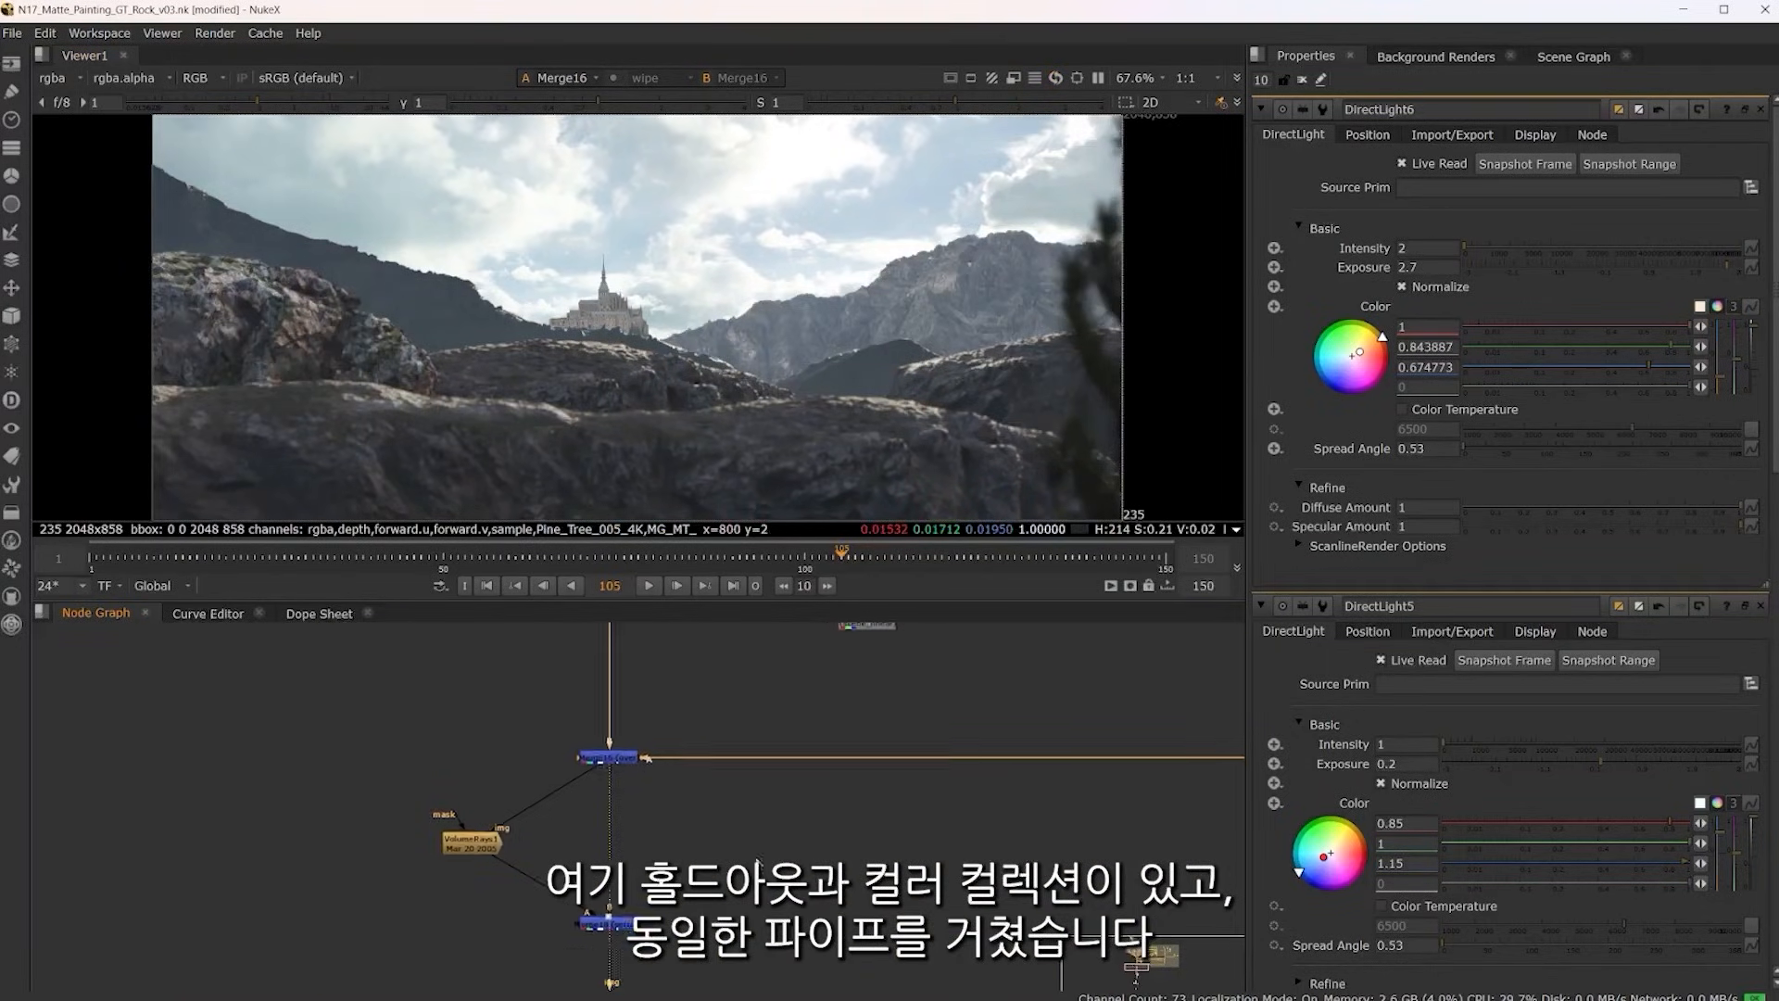
drag(826, 812, 861, 702)
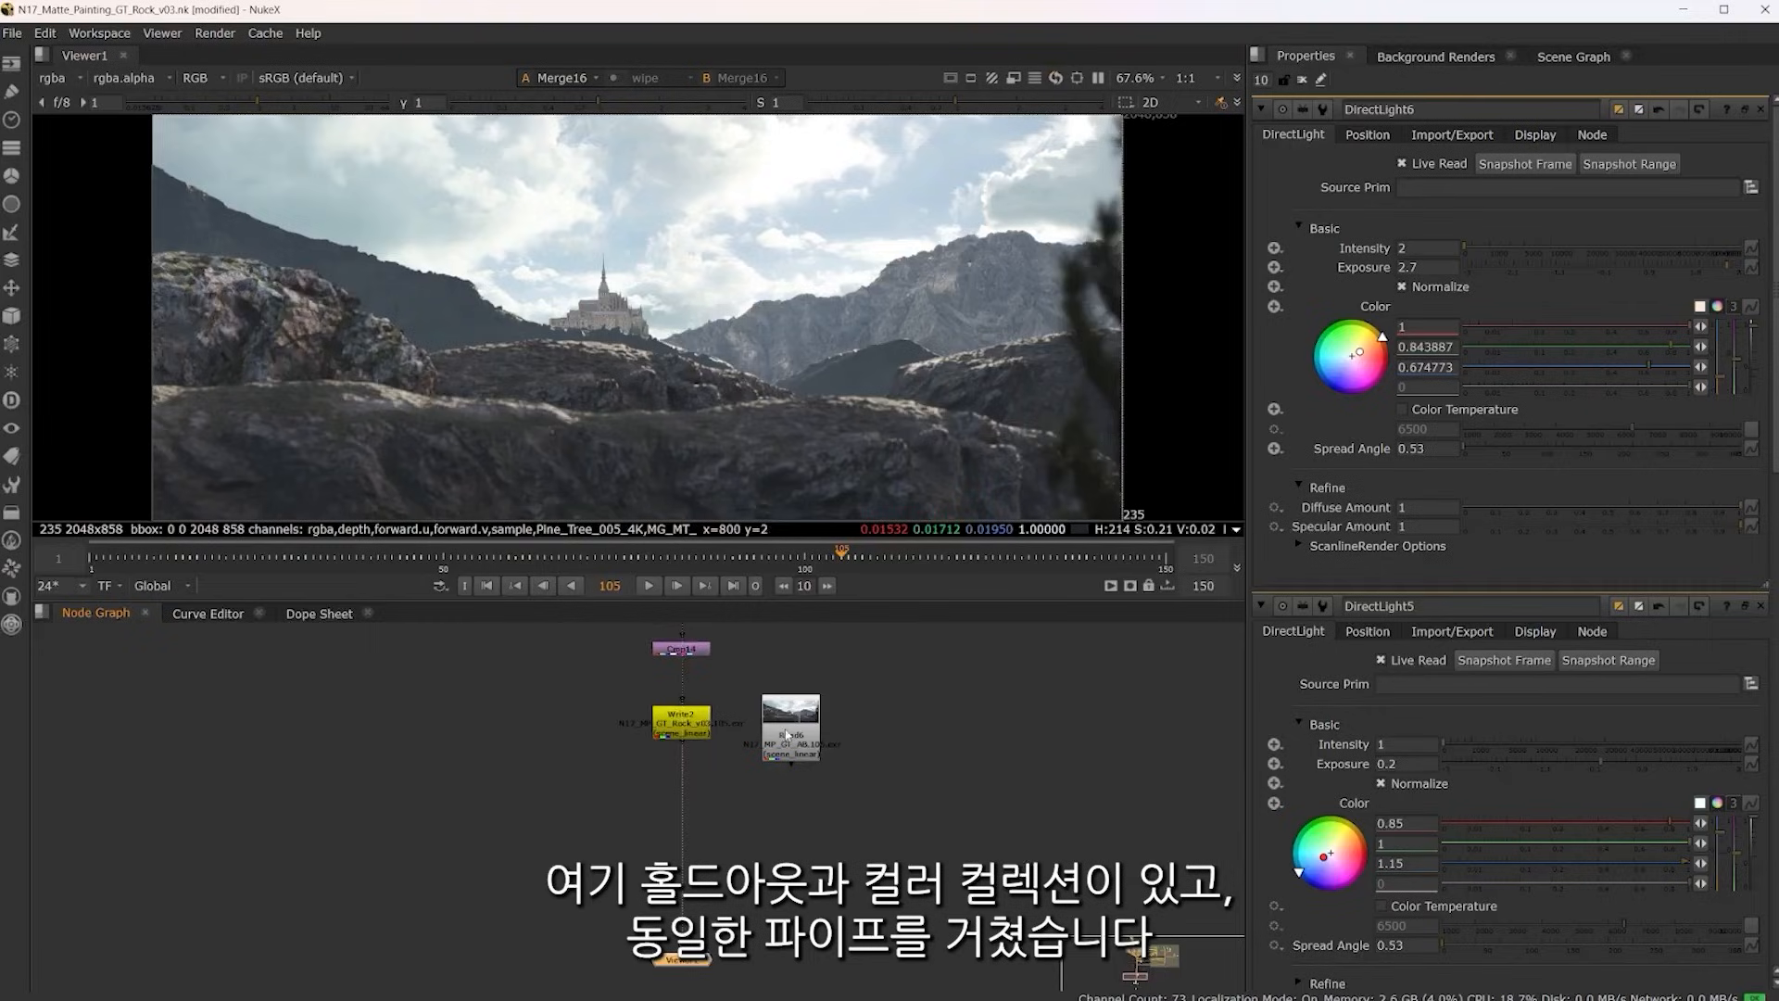
click(787, 735)
key(1)
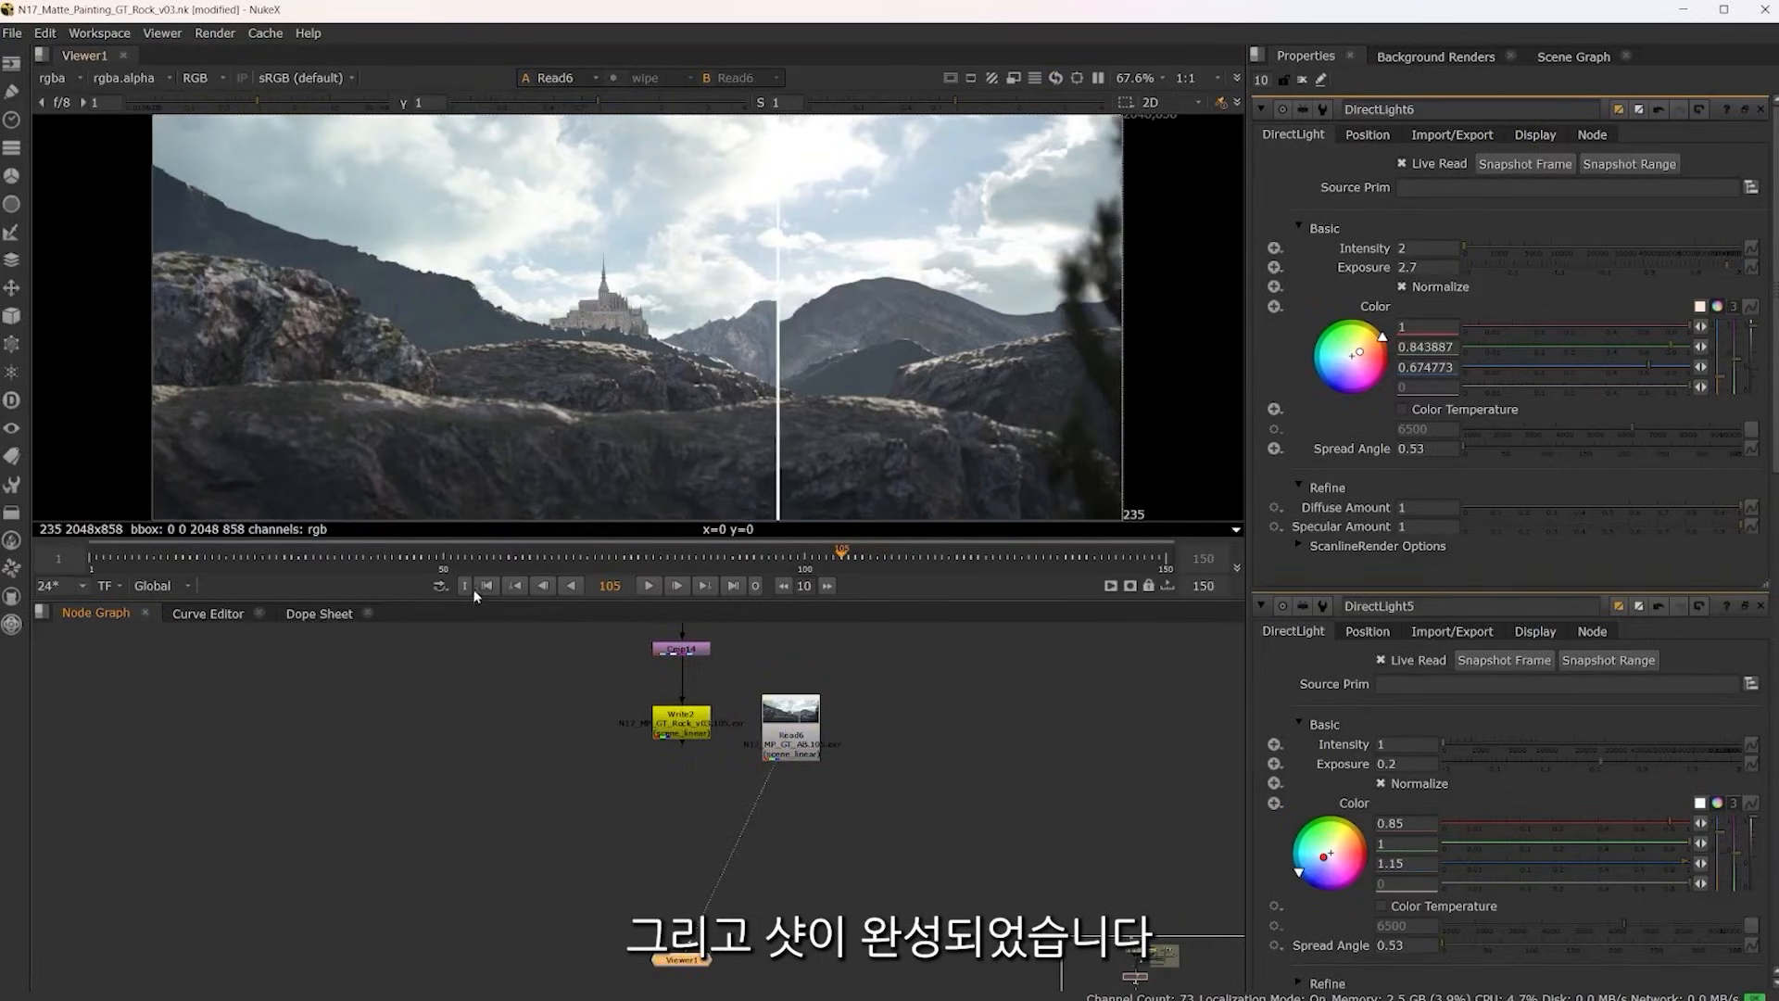
click(486, 586)
key(space)
click(902, 975)
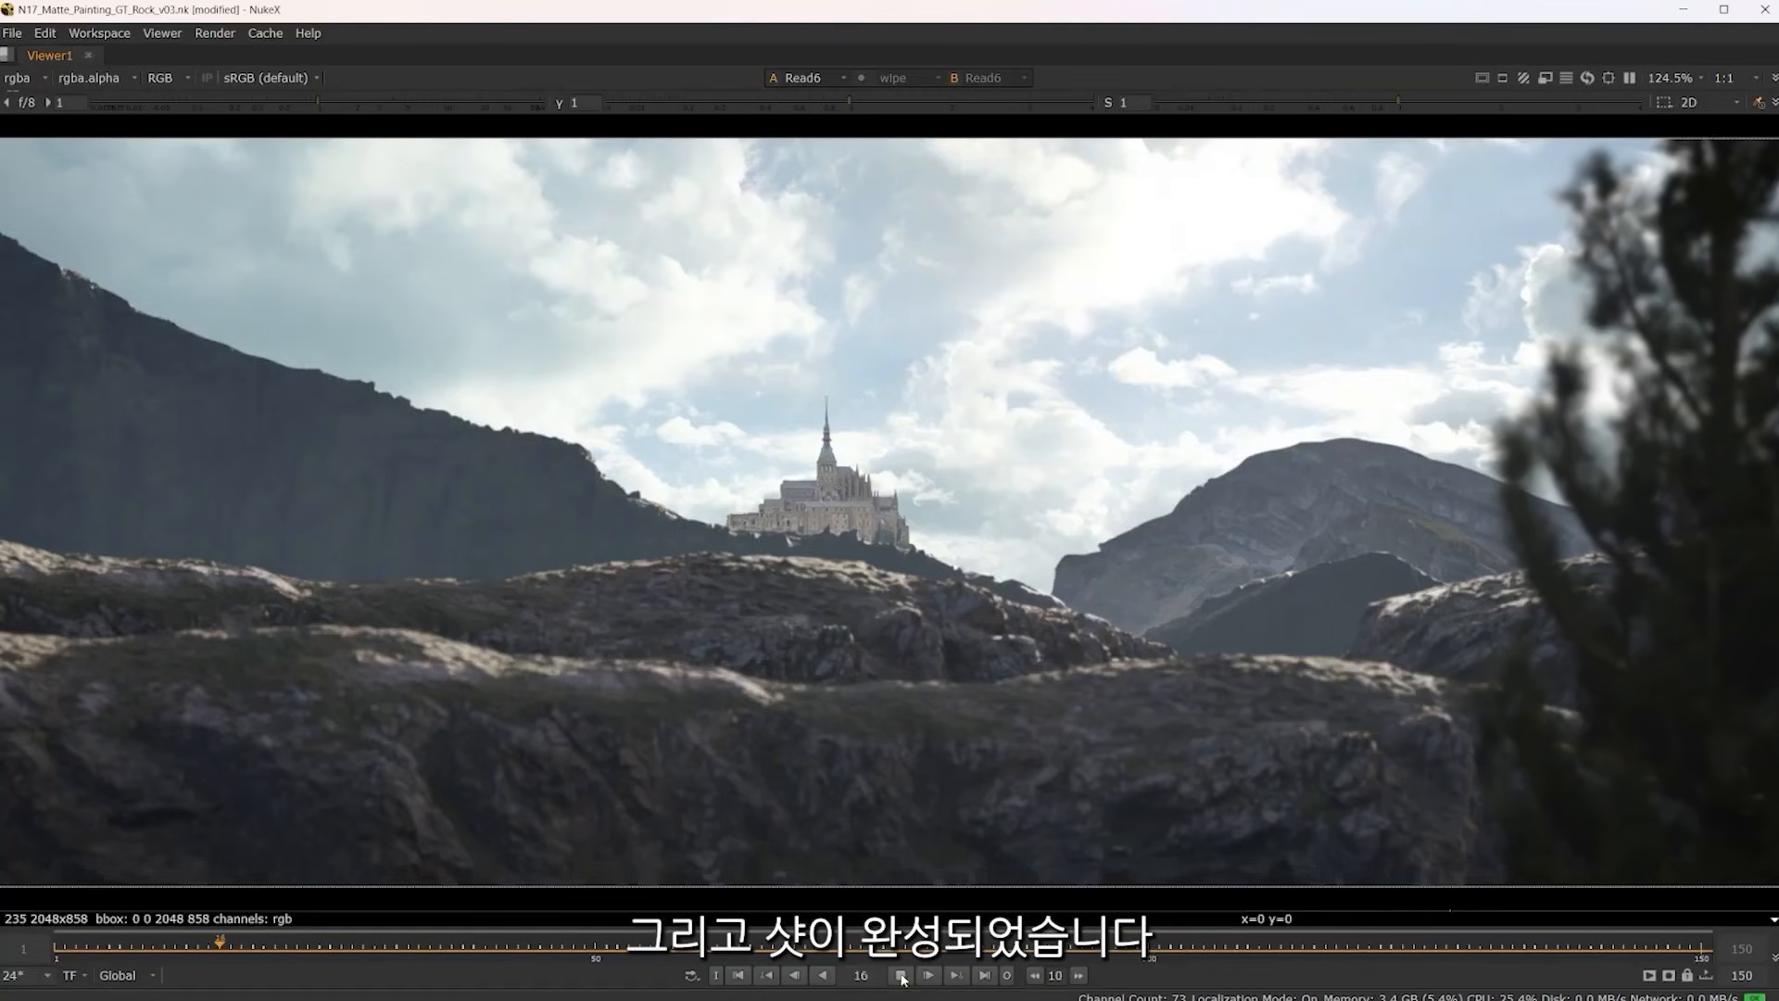